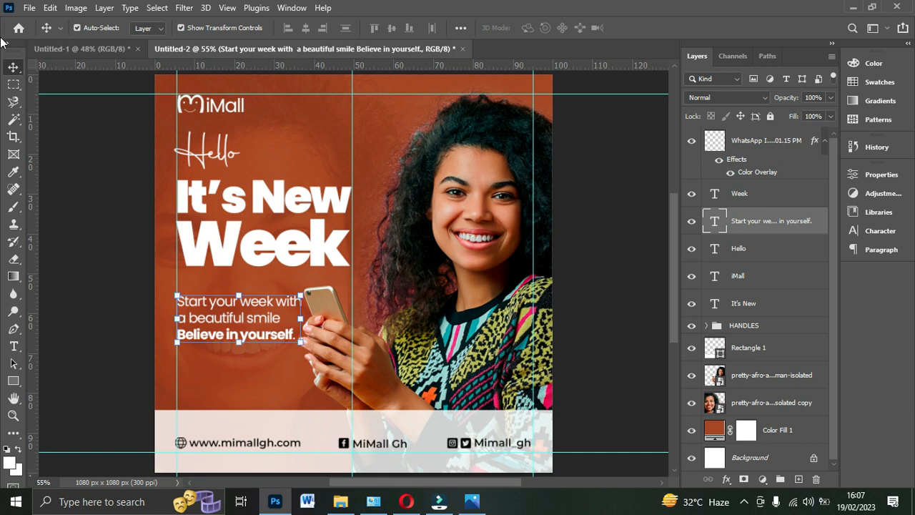
- Create a new 1080 x 1080 pixel RGB document at 300 pixels/inch with a white background
{"action": "left_click", "coordinate": [30, 8]}
{"action": "left_click", "coordinate": [30, 9]}
{"action": "key", "text": "ctrl+n"}
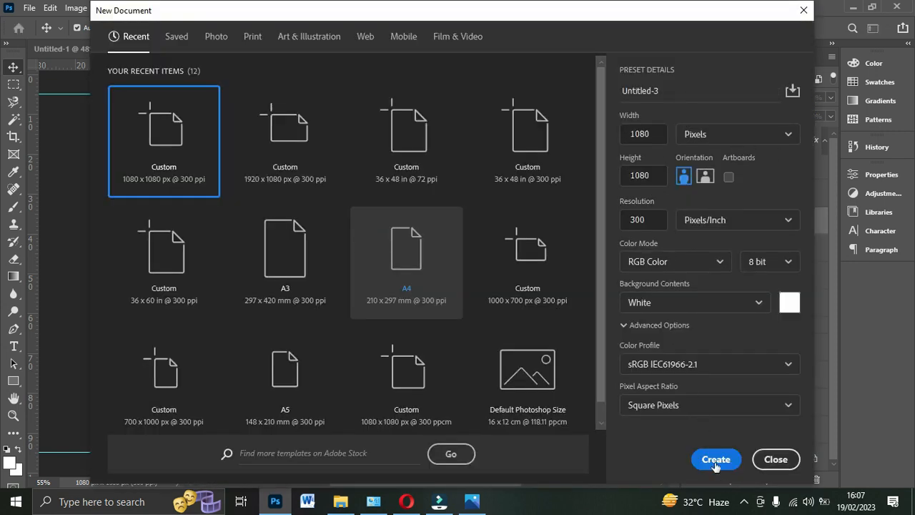
{"action": "left_click", "coordinate": [716, 462]}
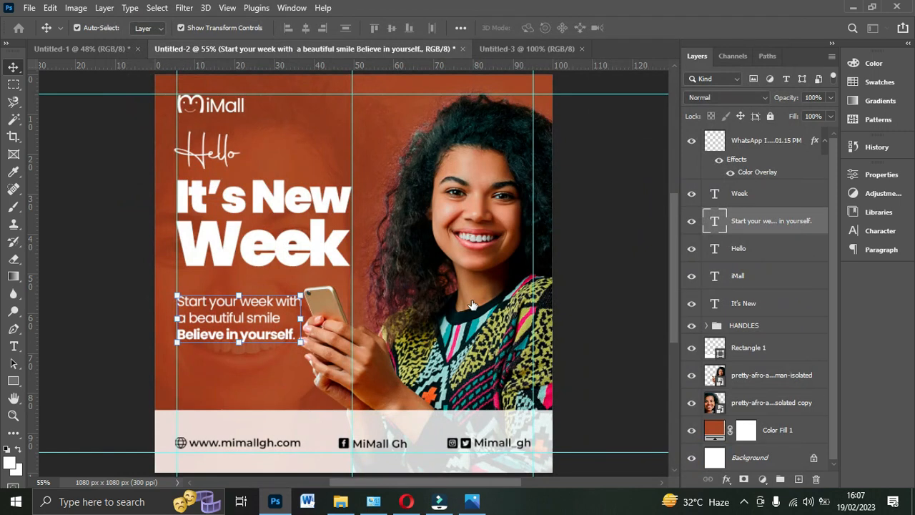
- Place two horizontal and two vertical margin guides about 5% inside the edges of the new canvas
{"action": "left_click_drag", "start_coordinate": [407, 66], "coordinate": [404, 112]}
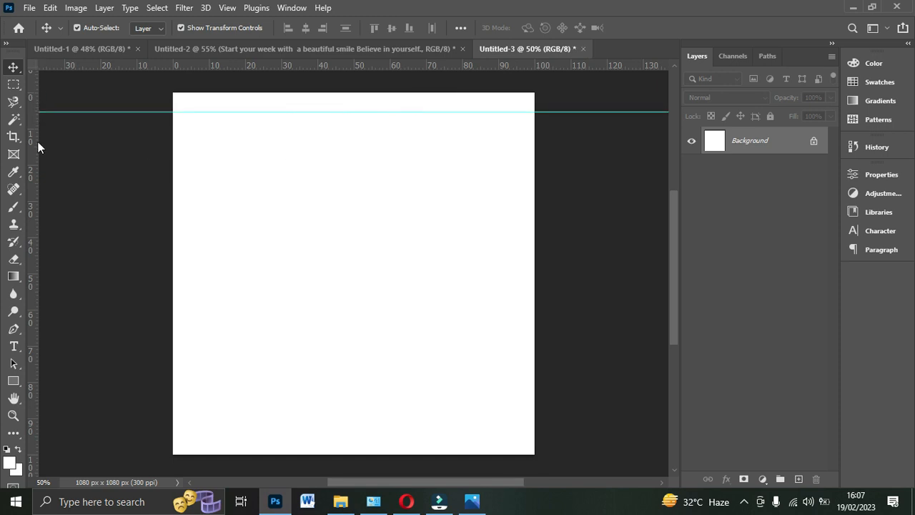
{"action": "left_click_drag", "start_coordinate": [182, 66], "coordinate": [179, 436]}
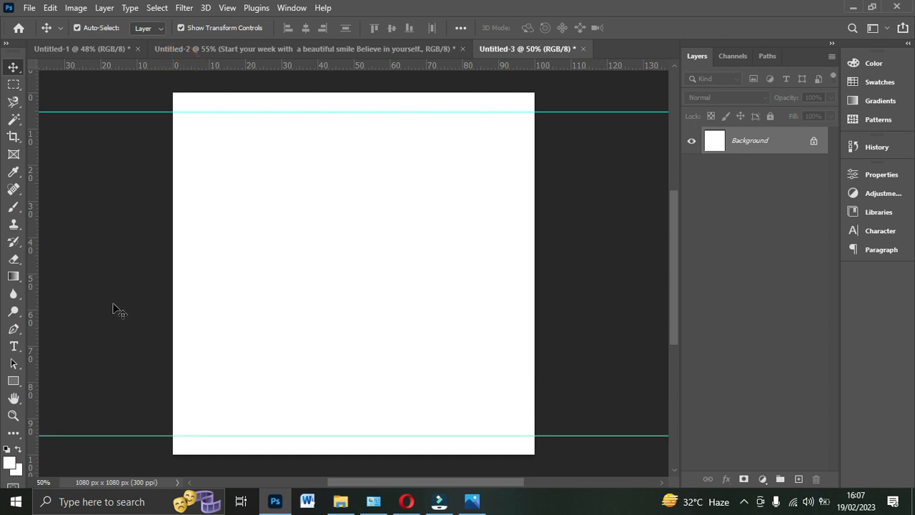
{"action": "left_click_drag", "start_coordinate": [33, 281], "coordinate": [190, 280]}
{"action": "left_click_drag", "start_coordinate": [33, 224], "coordinate": [515, 261]}
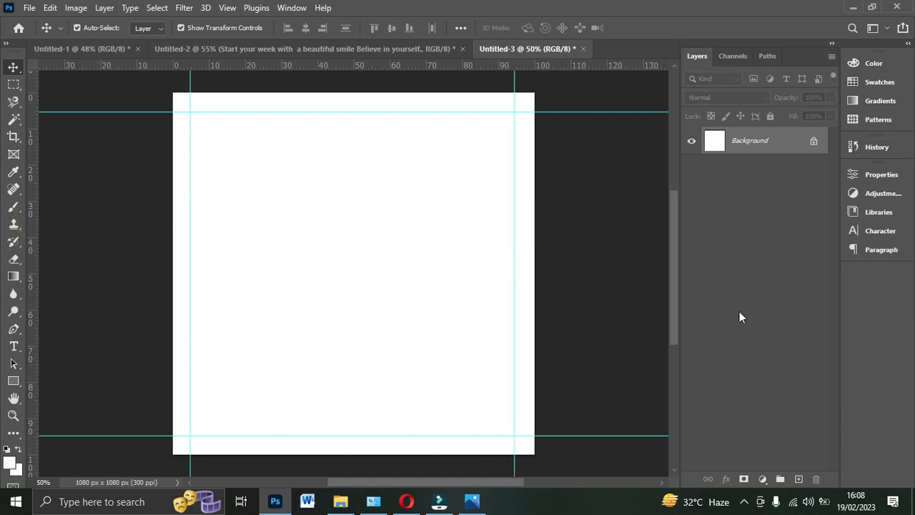
- Add a solid color fill layer above the background with the hex color a54624
{"action": "left_click", "coordinate": [764, 479]}
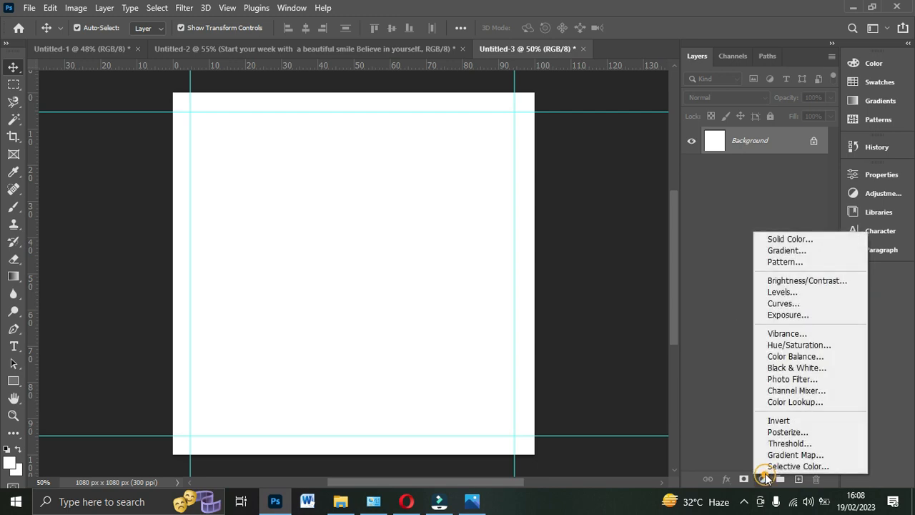
{"action": "left_click", "coordinate": [777, 237]}
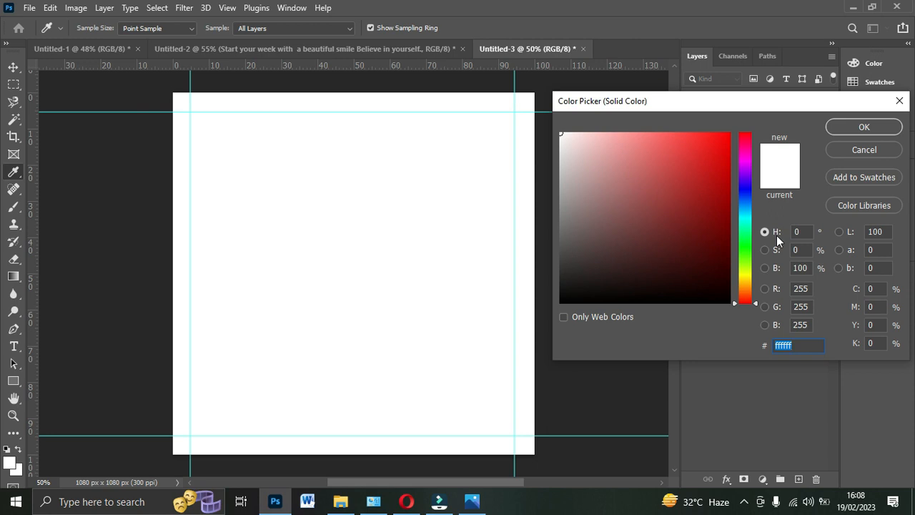
{"action": "type", "text": "a5"}
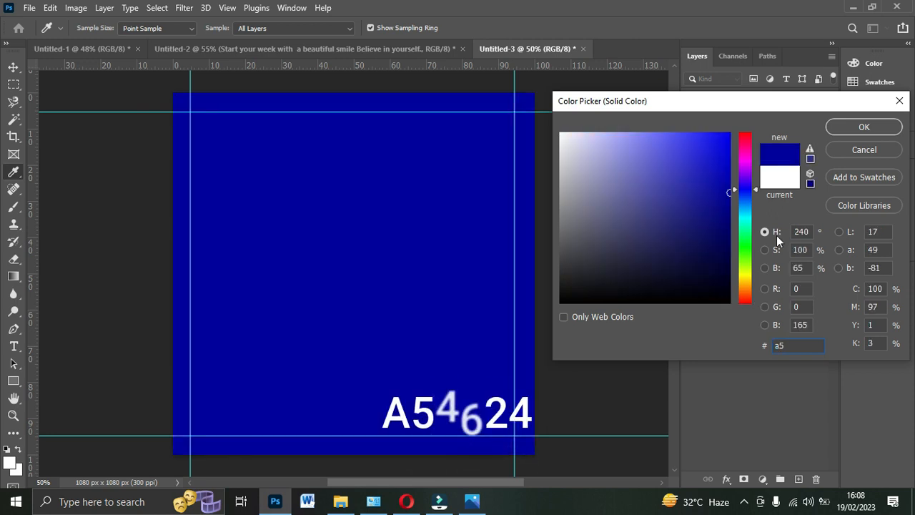
{"action": "type", "text": "4"}
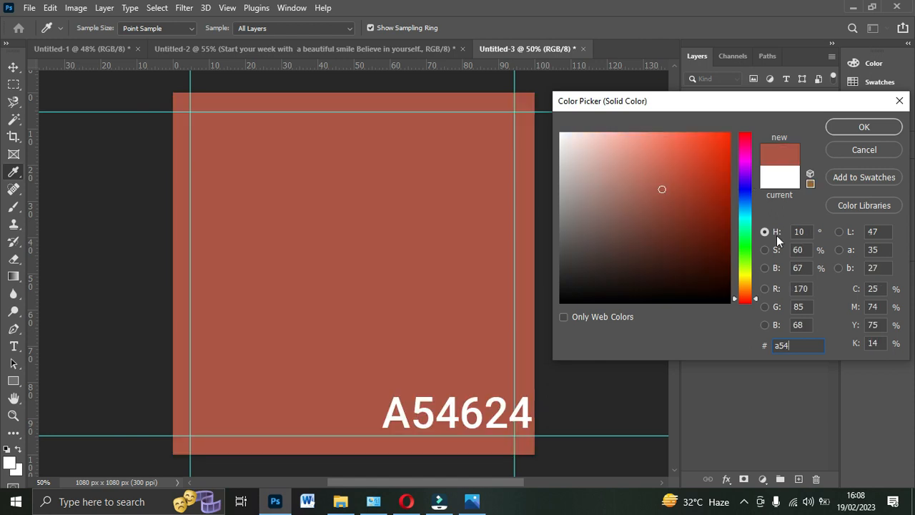
{"action": "type", "text": "62"}
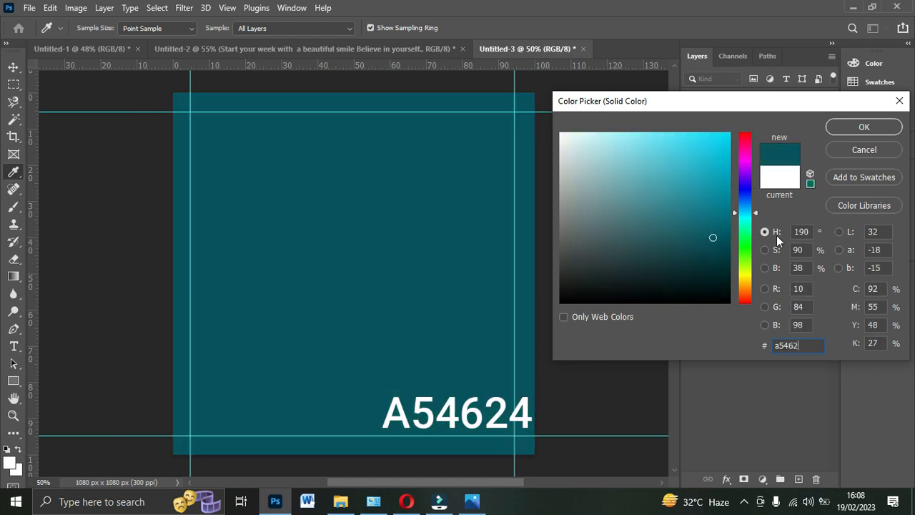
{"action": "type", "text": "4"}
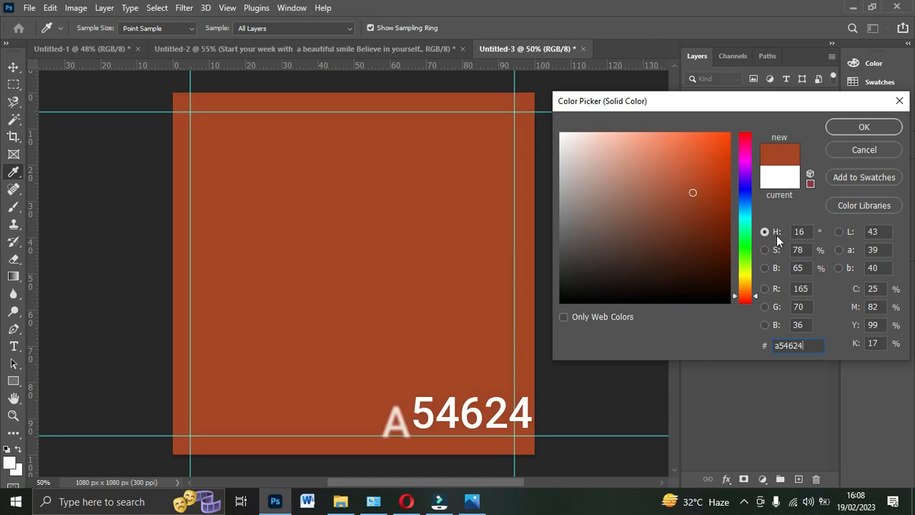
{"action": "left_click", "coordinate": [857, 129]}
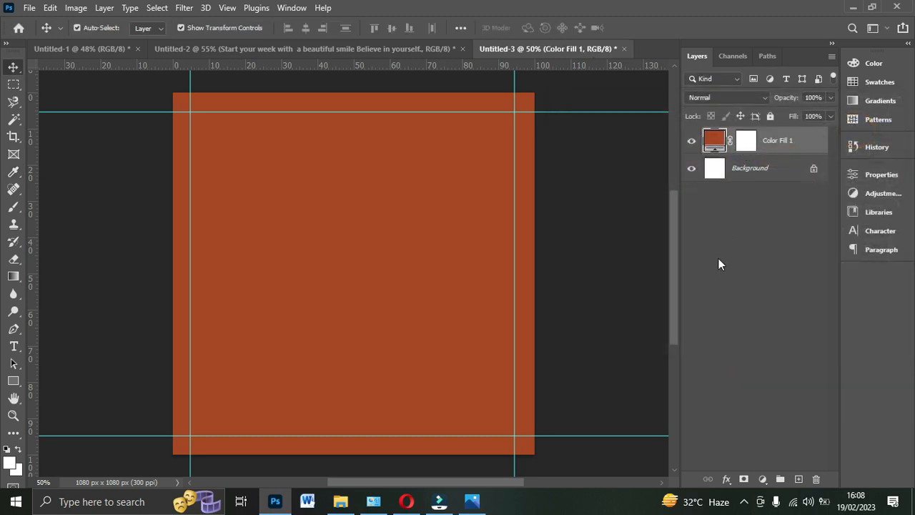
- Switch to File Explorer and browse to the woman cutout images in the Png folder within Crazy Stock images on drive D
{"action": "left_click", "coordinate": [340, 501]}
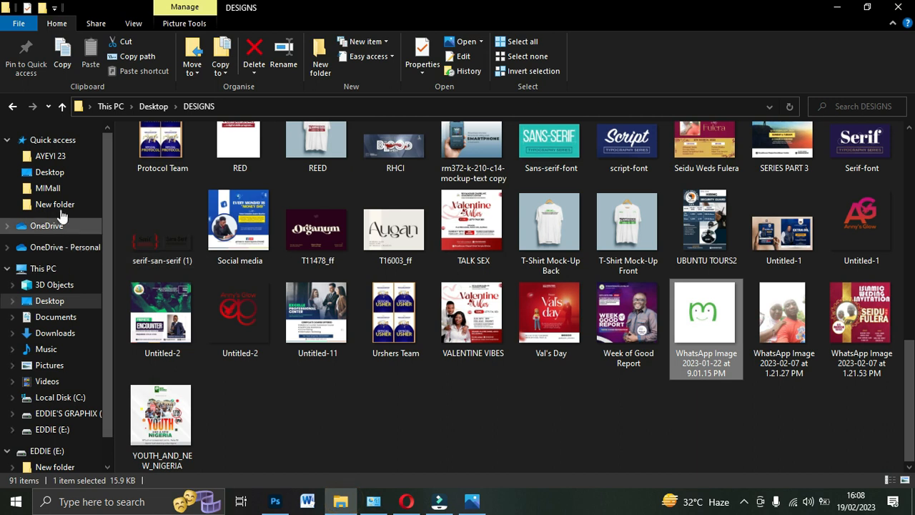
{"action": "left_click", "coordinate": [67, 415]}
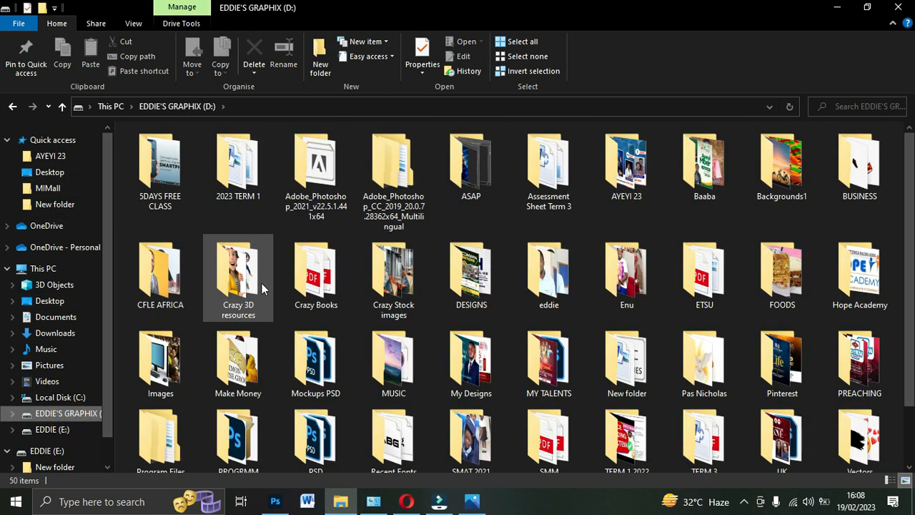
{"action": "double_click", "coordinate": [394, 275]}
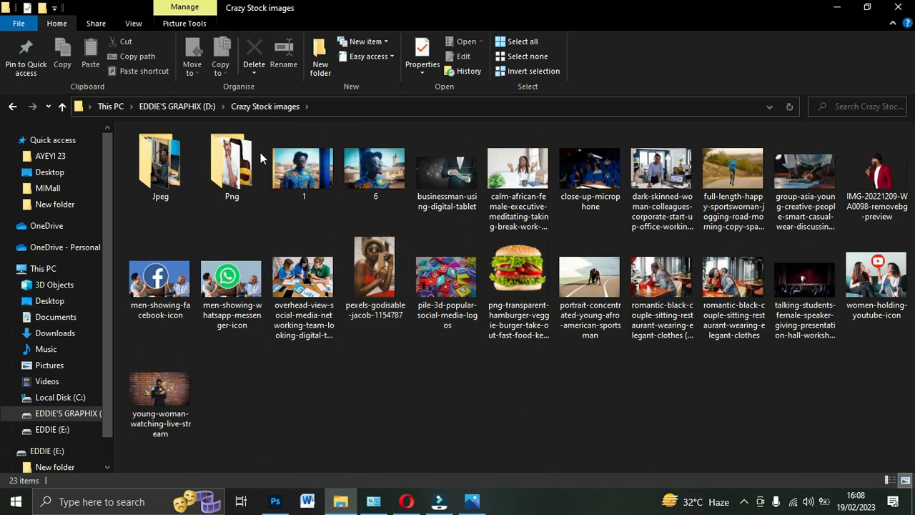
{"action": "double_click", "coordinate": [227, 171]}
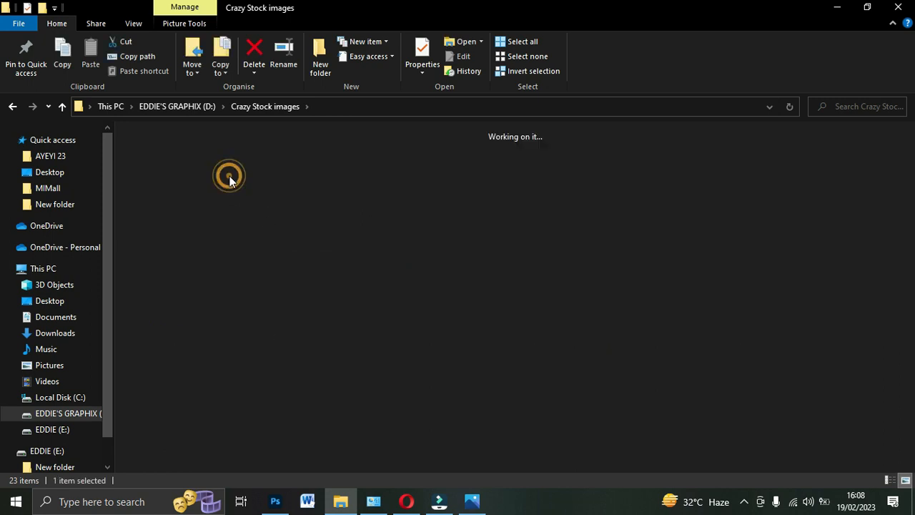
{"action": "left_click_drag", "start_coordinate": [908, 172], "coordinate": [912, 394]}
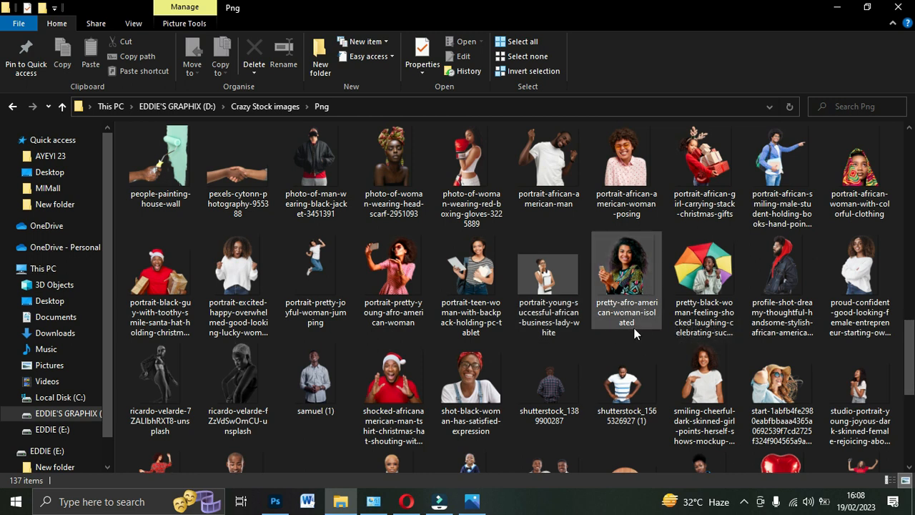
- Place the pretty-afro-american-woman-isolated image at full canvas height on the canvas's right side, with a vertical guide at about 42% of the width
{"action": "left_click_drag", "start_coordinate": [639, 320], "coordinate": [434, 339]}
{"action": "left_click_drag", "start_coordinate": [389, 292], "coordinate": [466, 300]}
{"action": "key", "text": "Return"}
{"action": "left_click_drag", "start_coordinate": [449, 268], "coordinate": [431, 272]}
{"action": "left_click_drag", "start_coordinate": [32, 311], "coordinate": [325, 315]}
{"action": "left_click_drag", "start_coordinate": [444, 275], "coordinate": [448, 281]}
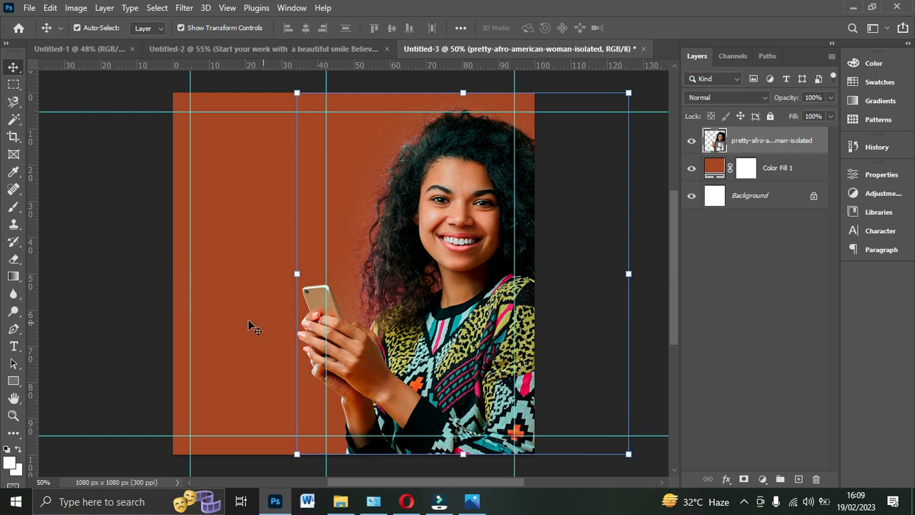
- Compare the layout with the Untitled-2 design and reposition the middle vertical guide at about 41% of the canvas width
{"action": "left_click", "coordinate": [293, 51]}
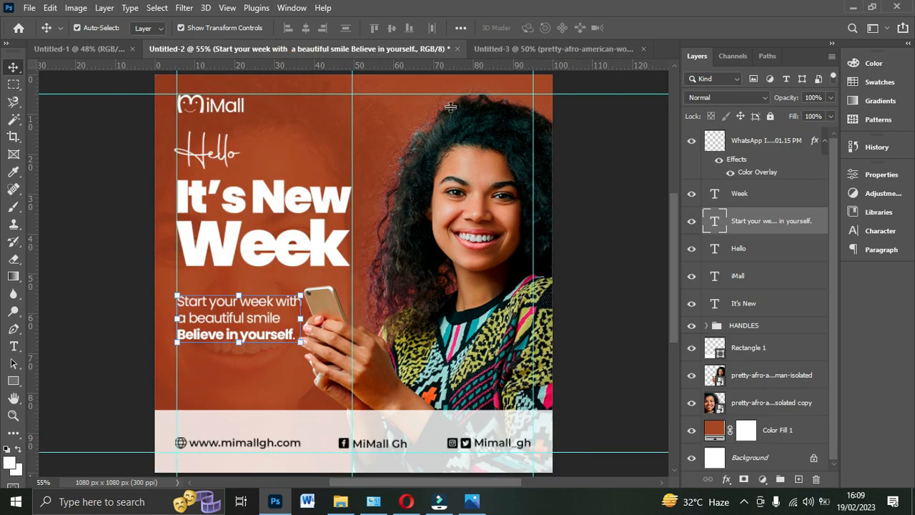
{"action": "left_click", "coordinate": [471, 366]}
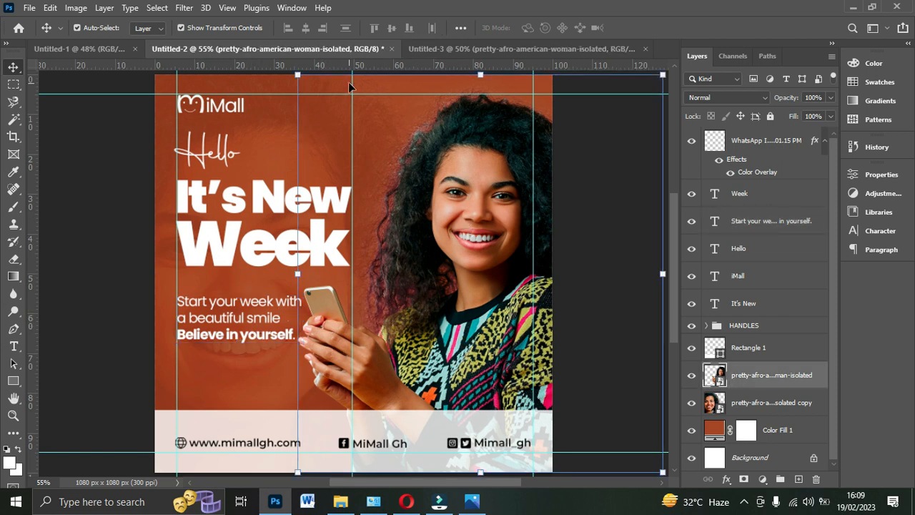
{"action": "left_click", "coordinate": [453, 50]}
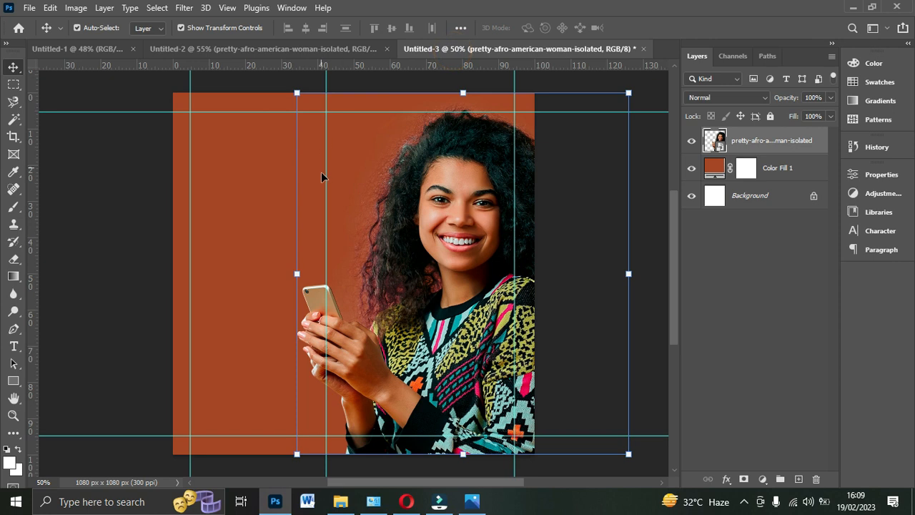
{"action": "left_click_drag", "start_coordinate": [327, 185], "coordinate": [353, 186]}
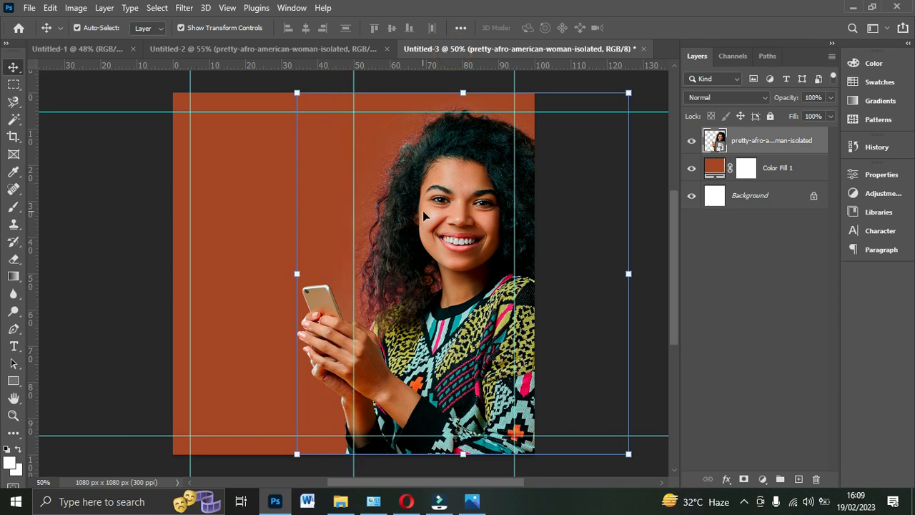
{"action": "left_click", "coordinate": [575, 195]}
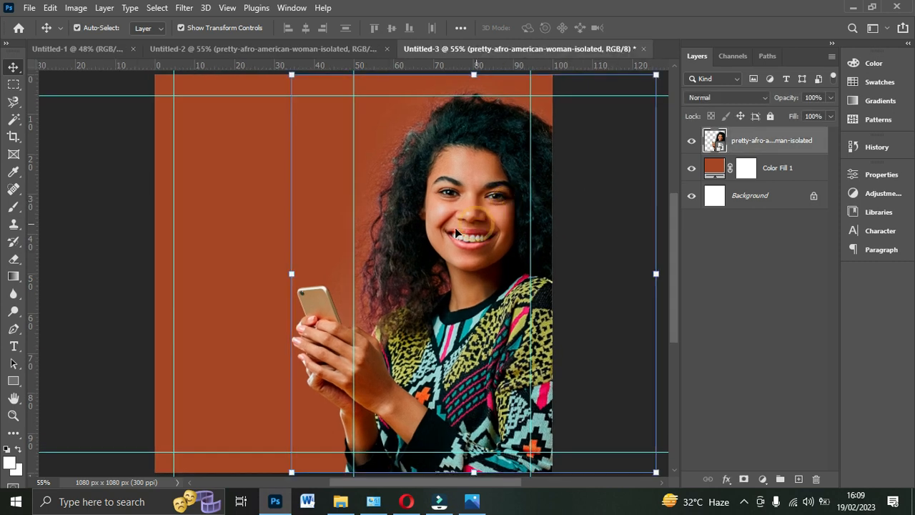
{"action": "left_click_drag", "start_coordinate": [353, 275], "coordinate": [320, 280]}
{"action": "left_click", "coordinate": [405, 259]}
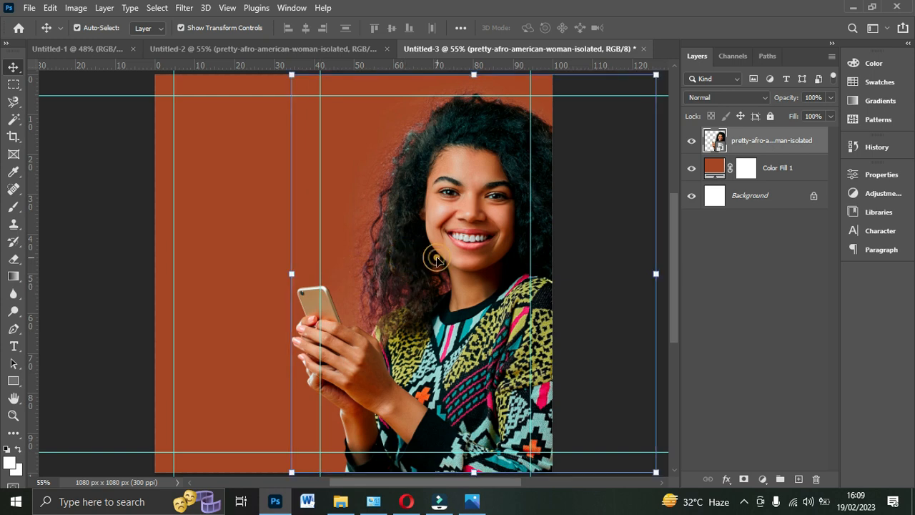
- Try to scale the woman image from its lower edge to fit the canvas height
{"action": "scroll", "coordinate": [433, 260], "scroll_direction": "down", "scroll_amount": 3}
{"action": "left_click", "coordinate": [474, 388]}
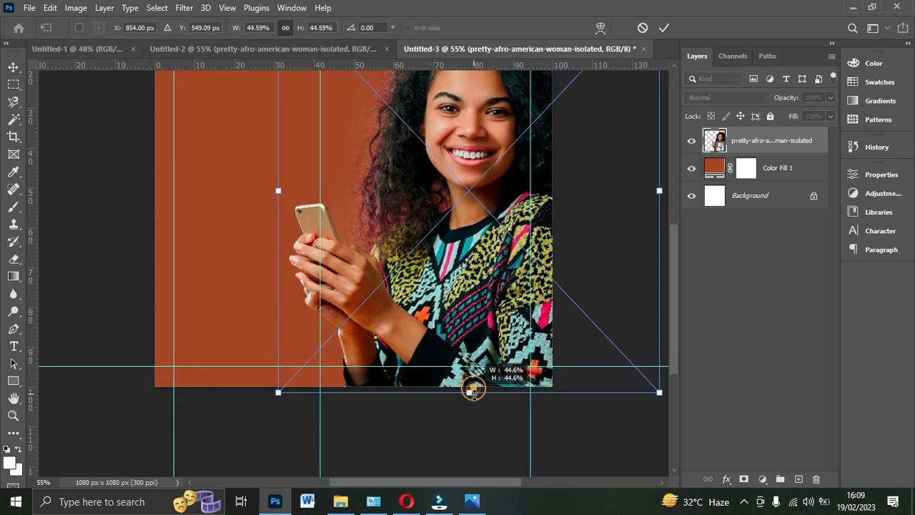
{"action": "scroll", "coordinate": [458, 264], "scroll_direction": "up", "scroll_amount": 3}
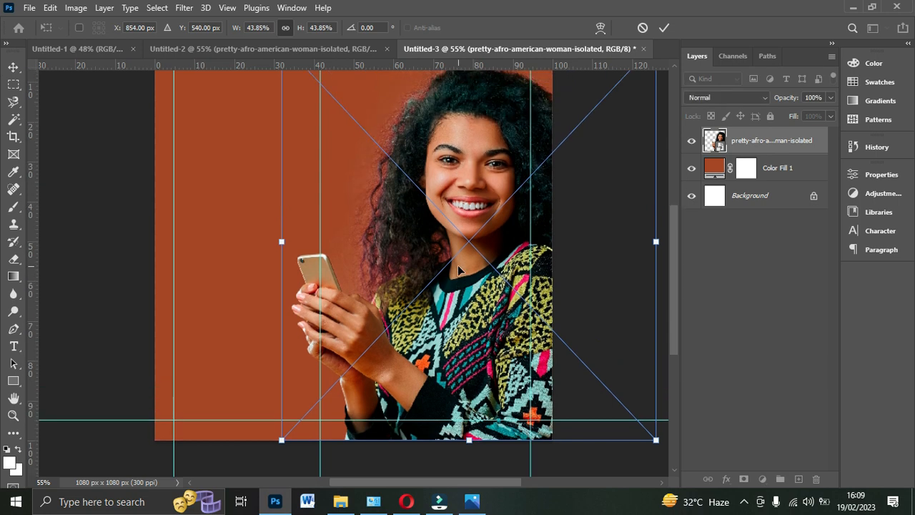
{"action": "double_click", "coordinate": [458, 266]}
{"action": "scroll", "coordinate": [458, 266], "scroll_direction": "up", "scroll_amount": 1}
{"action": "scroll", "coordinate": [467, 261], "scroll_direction": "down", "scroll_amount": 1}
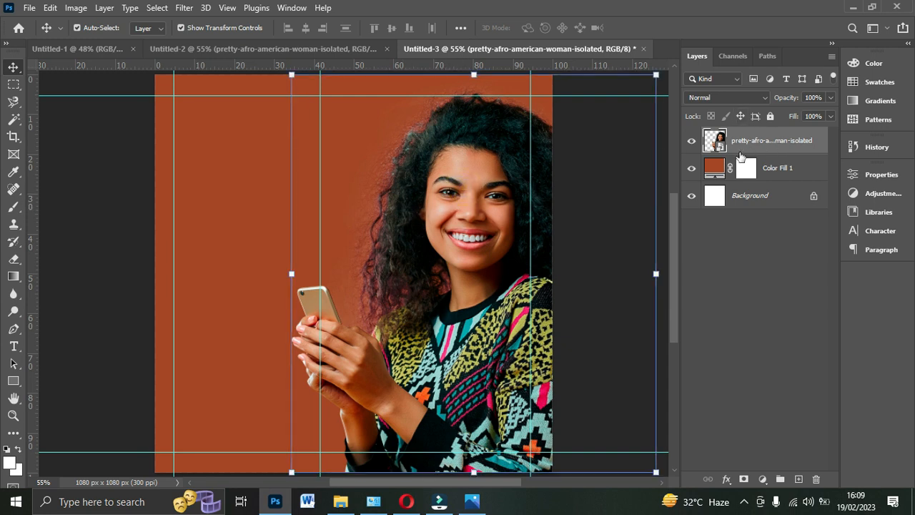
- Duplicate the woman image layer and move the copy to the left half of the canvas
{"action": "key", "text": "ctrl+j"}
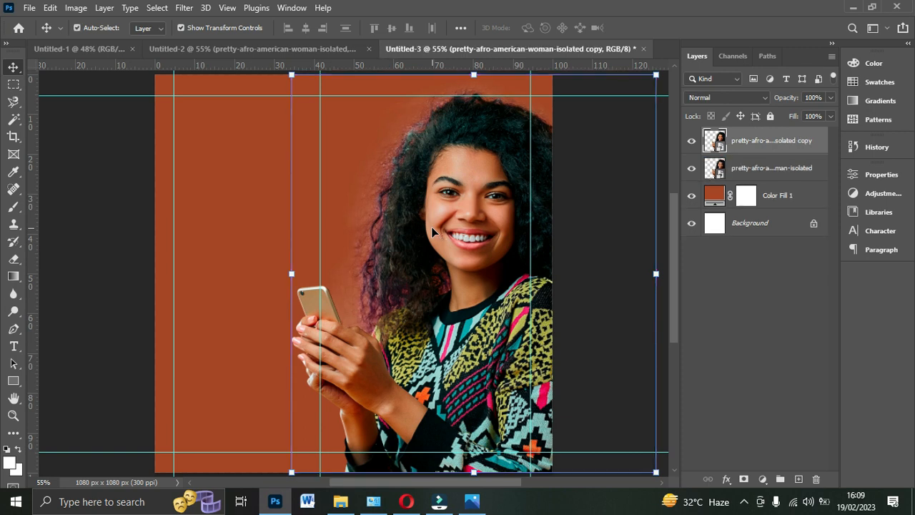
{"action": "left_click", "coordinate": [762, 169]}
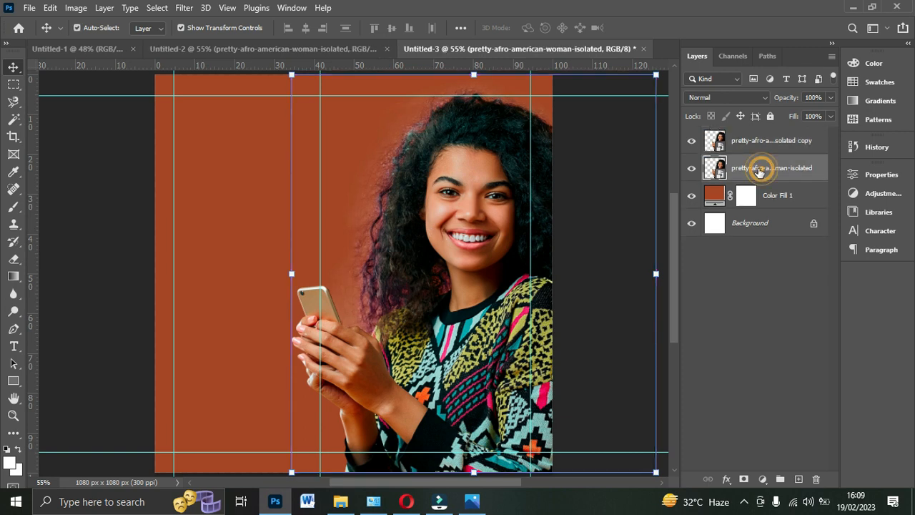
{"action": "left_click_drag", "start_coordinate": [458, 283], "coordinate": [250, 289]}
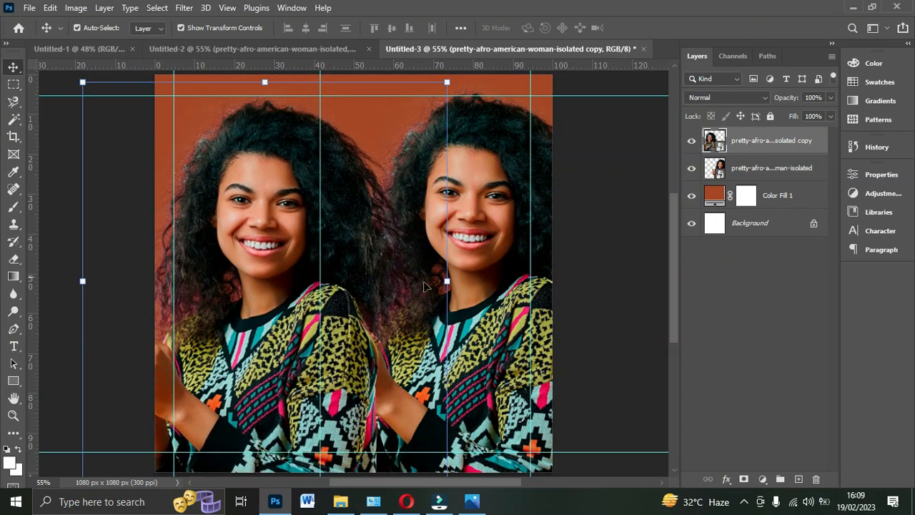
- Enlarge the copied woman image and position it so her face fills the left half of the canvas
{"action": "scroll", "coordinate": [433, 284], "scroll_direction": "up", "scroll_amount": 1}
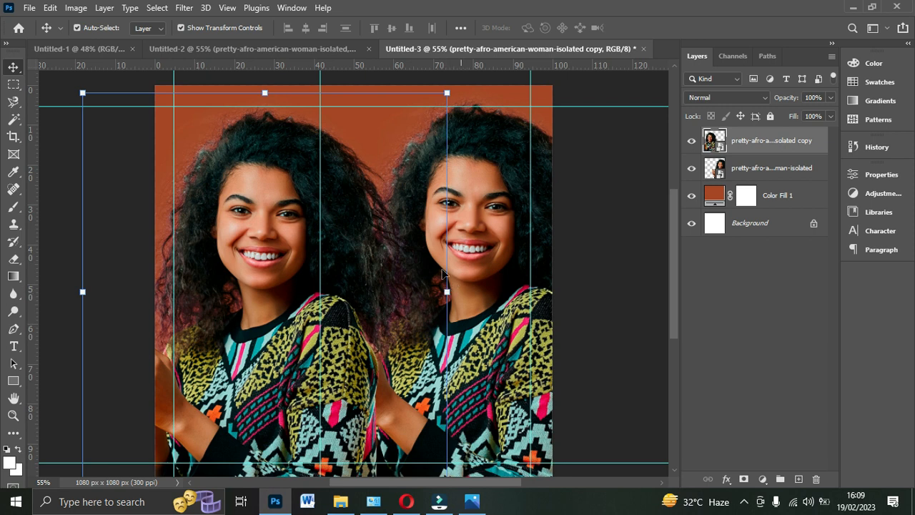
{"action": "left_click_drag", "start_coordinate": [448, 291], "coordinate": [636, 274]}
{"action": "left_click_drag", "start_coordinate": [349, 255], "coordinate": [341, 362]}
{"action": "double_click", "coordinate": [327, 333]}
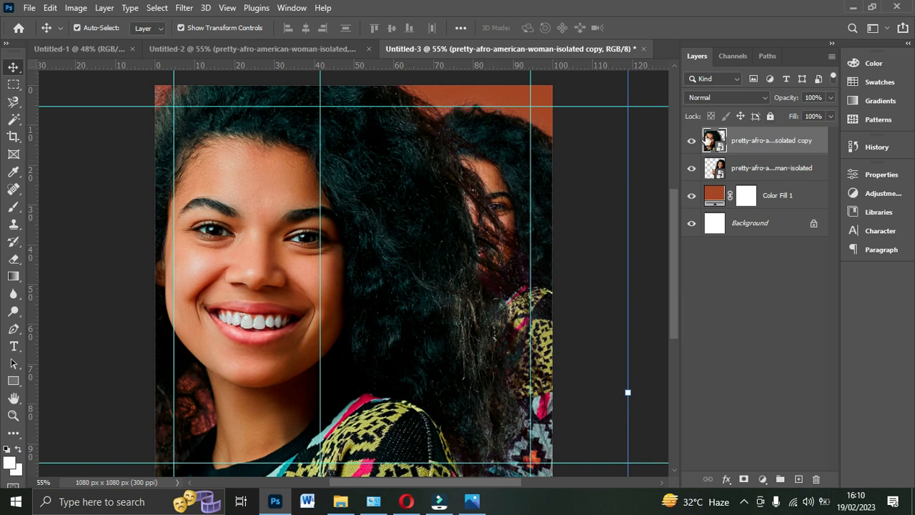
- Move the enlarged copy's layer beneath the original woman layer and set its blend mode to Soft Light
{"action": "left_click_drag", "start_coordinate": [761, 148], "coordinate": [763, 178]}
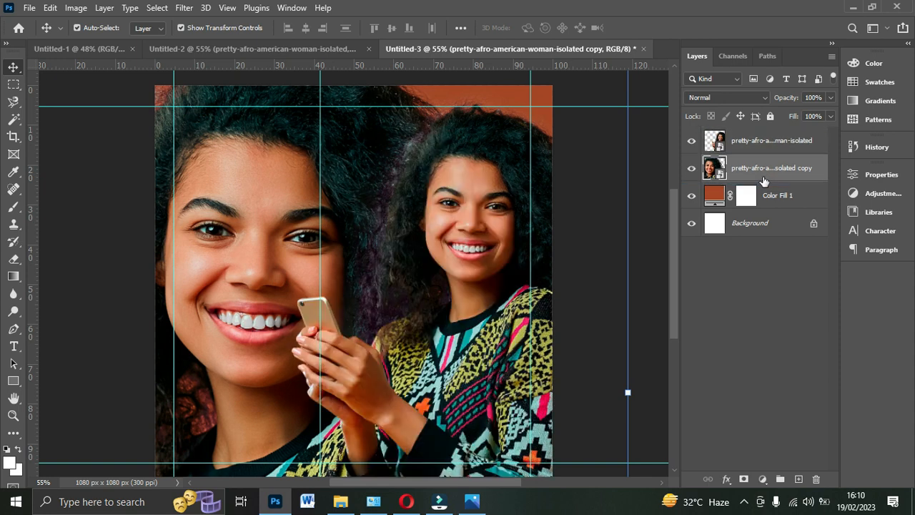
{"action": "left_click", "coordinate": [741, 97]}
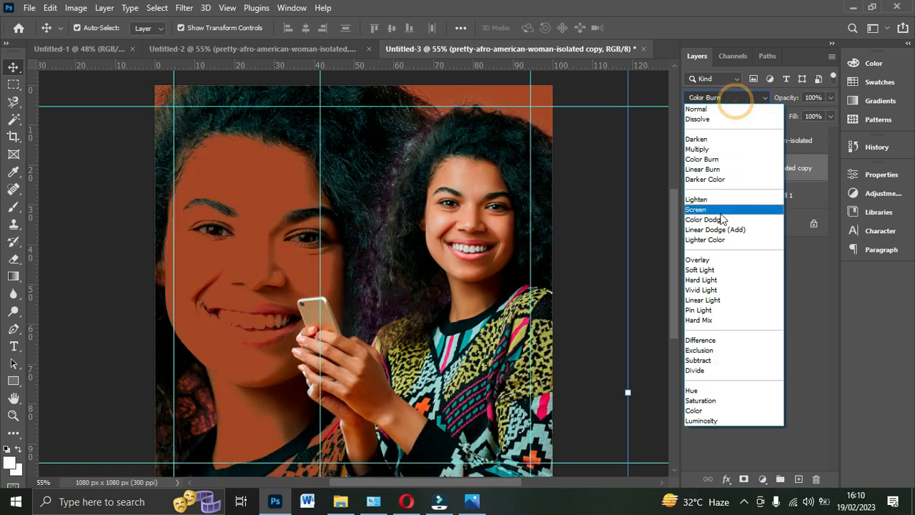
{"action": "left_click", "coordinate": [715, 271]}
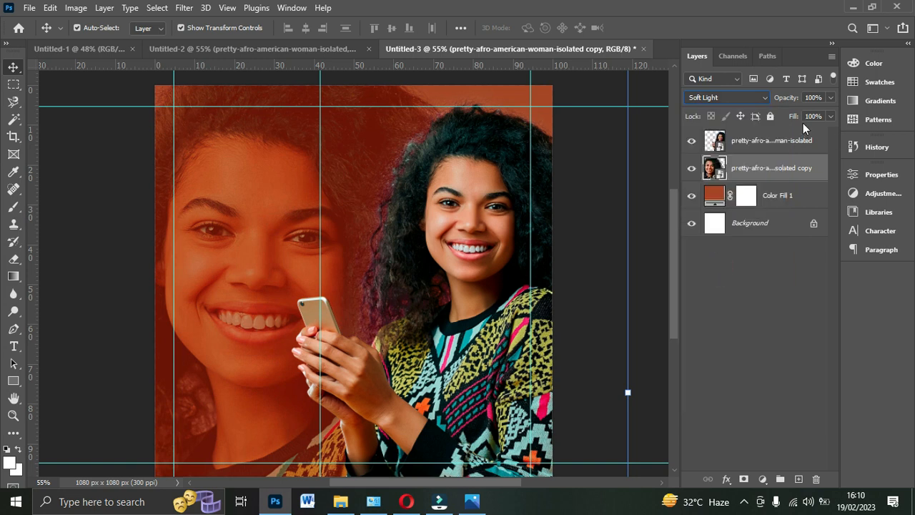
- Reduce the enlarged woman copy's opacity to 20% and shift it slightly down on the canvas
{"action": "left_click", "coordinate": [830, 98]}
{"action": "left_click_drag", "start_coordinate": [832, 113], "coordinate": [788, 121]}
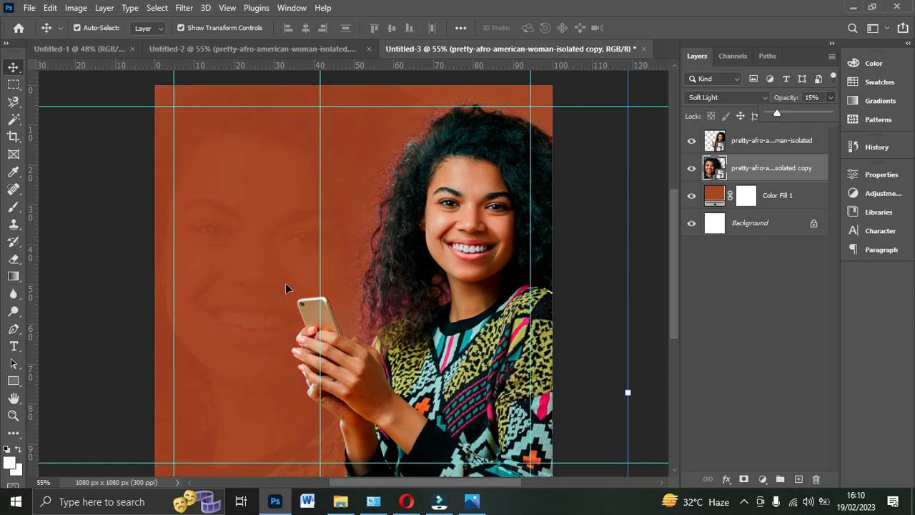
{"action": "key", "text": "Up"}
{"action": "key", "text": "Up"}
{"action": "key", "text": "Up"}
{"action": "left_click_drag", "start_coordinate": [241, 234], "coordinate": [237, 263]}
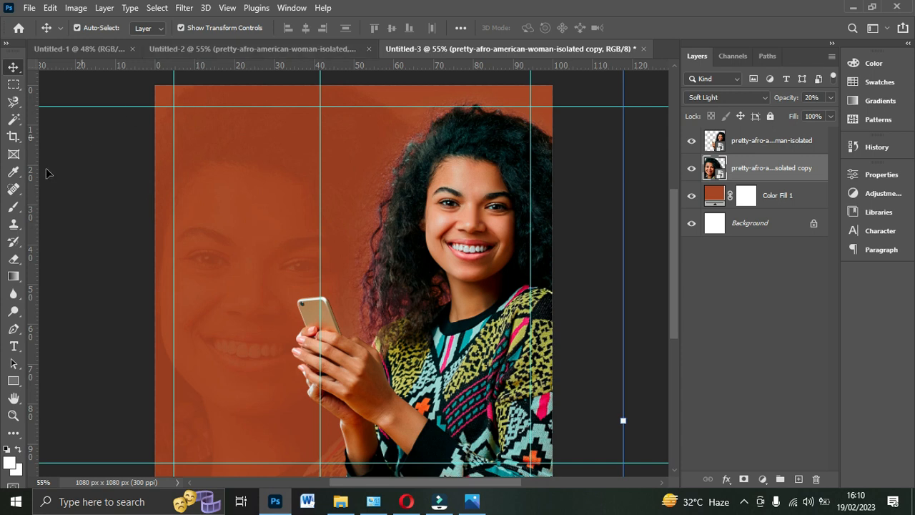
- Draw a white rectangle about 1168 x 232 px across the full width of the canvas's lower edge
{"action": "left_click", "coordinate": [15, 383]}
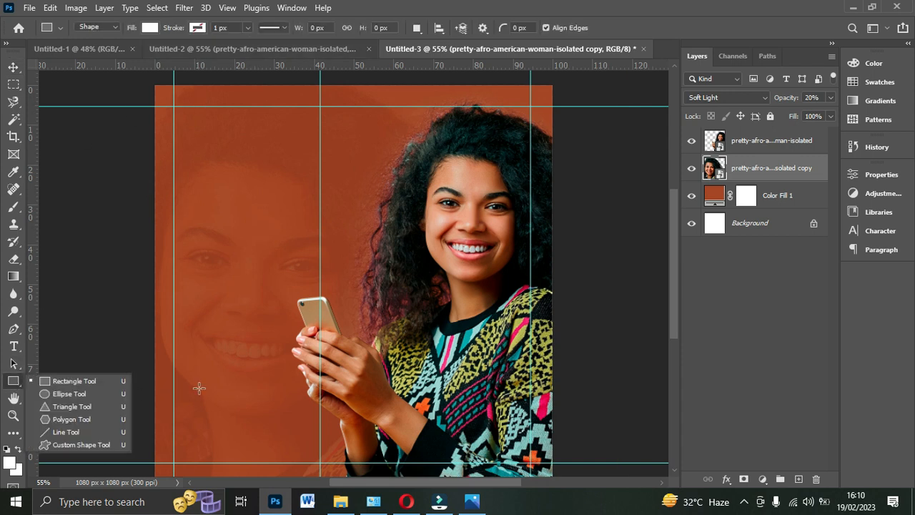
{"action": "left_click", "coordinate": [144, 422]}
{"action": "left_click_drag", "start_coordinate": [145, 424], "coordinate": [574, 463]}
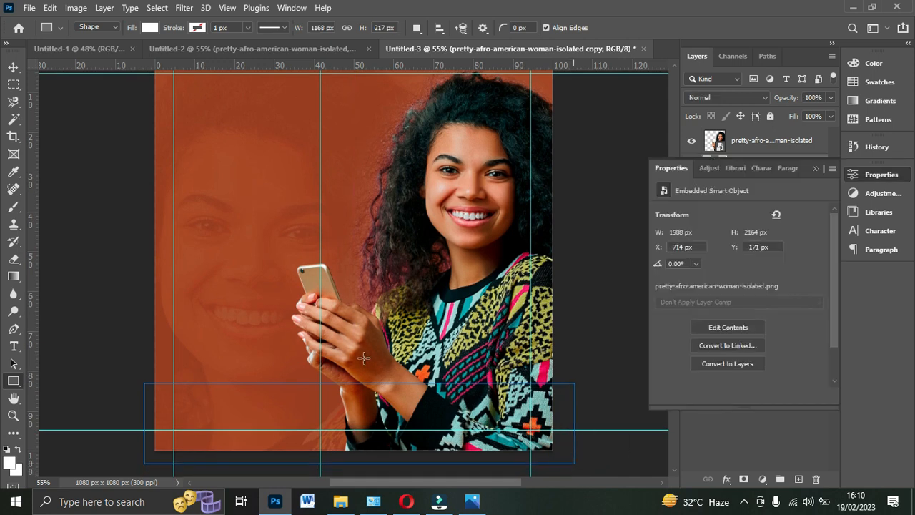
{"action": "left_click_drag", "start_coordinate": [359, 384], "coordinate": [359, 377]}
{"action": "left_click", "coordinate": [816, 167]}
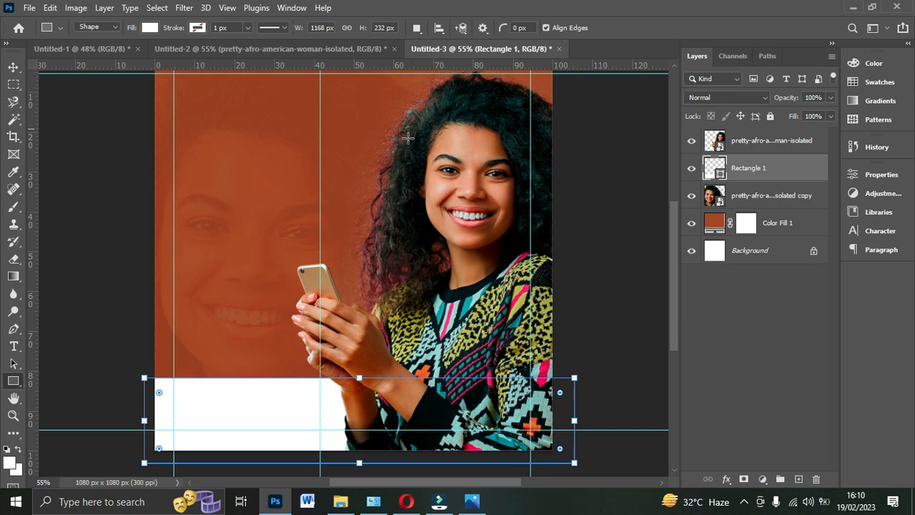
- Check the footer band in the Untitled-2 reference flyer and move the white rectangle's layer above the woman layer in Untitled-3
{"action": "scroll", "coordinate": [480, 178], "scroll_direction": "up", "scroll_amount": 1}
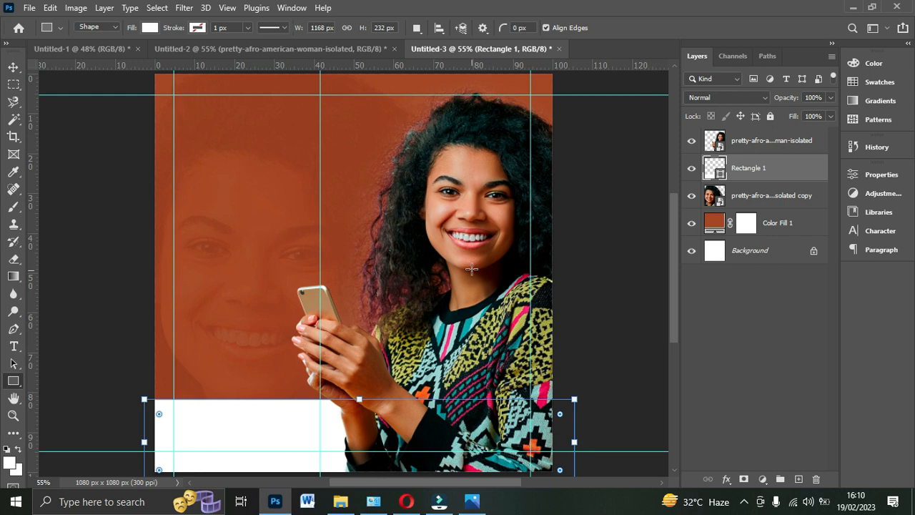
{"action": "left_click", "coordinate": [336, 49]}
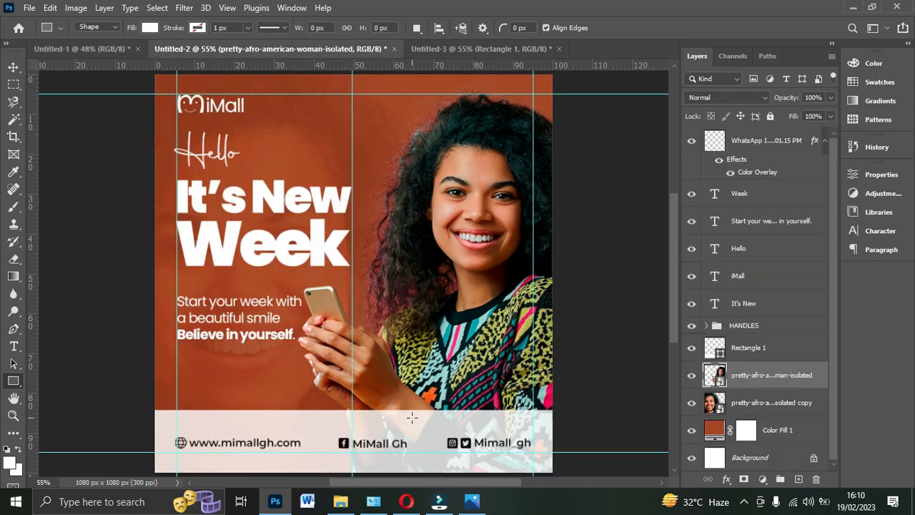
{"action": "scroll", "coordinate": [412, 418], "scroll_direction": "down", "scroll_amount": 1}
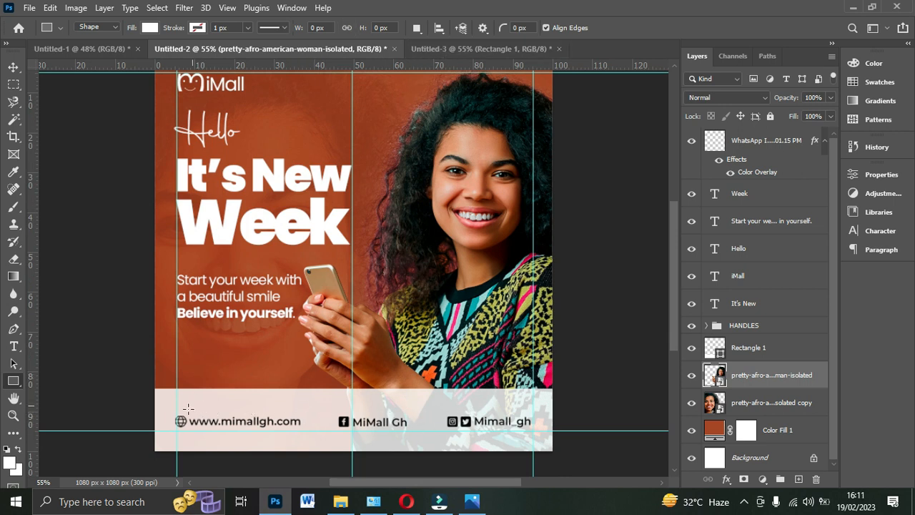
{"action": "left_click", "coordinate": [474, 50]}
{"action": "scroll", "coordinate": [503, 234], "scroll_direction": "down", "scroll_amount": 1}
{"action": "scroll", "coordinate": [504, 234], "scroll_direction": "down", "scroll_amount": 1}
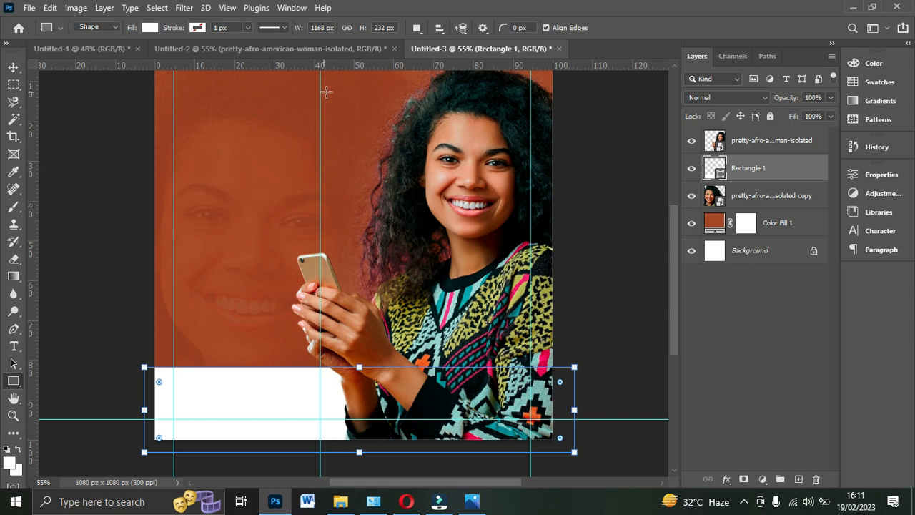
{"action": "left_click_drag", "start_coordinate": [740, 166], "coordinate": [749, 140]}
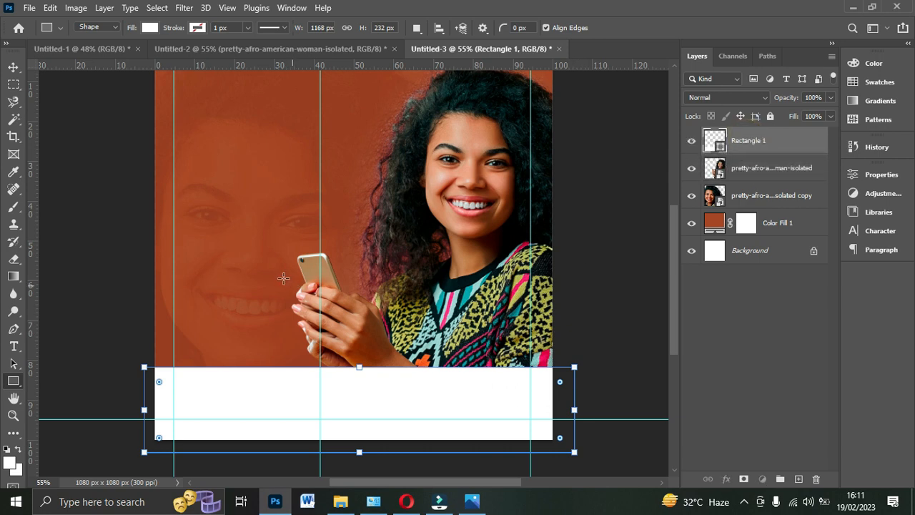
- Lower the white footer rectangle's opacity to 80%
{"action": "left_click", "coordinate": [13, 67]}
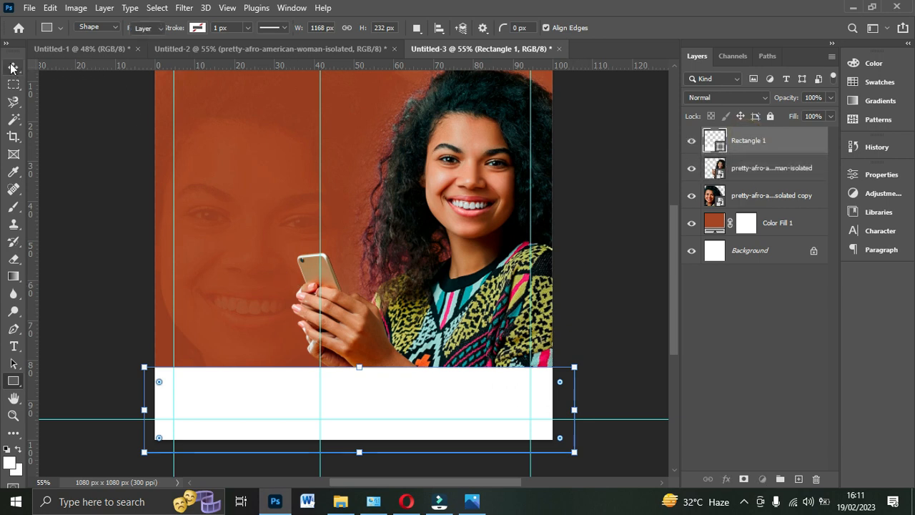
{"action": "left_click", "coordinate": [830, 98]}
{"action": "left_click_drag", "start_coordinate": [827, 112], "coordinate": [811, 114]}
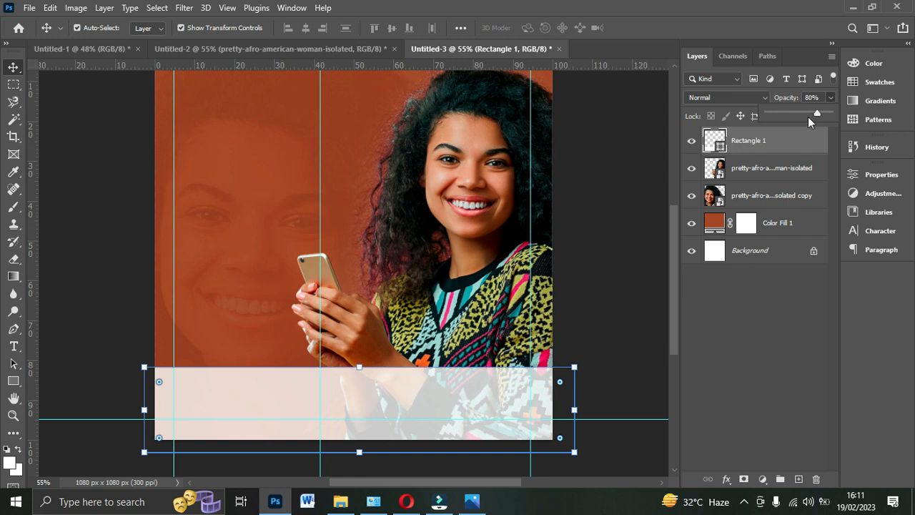
{"action": "left_click", "coordinate": [590, 245]}
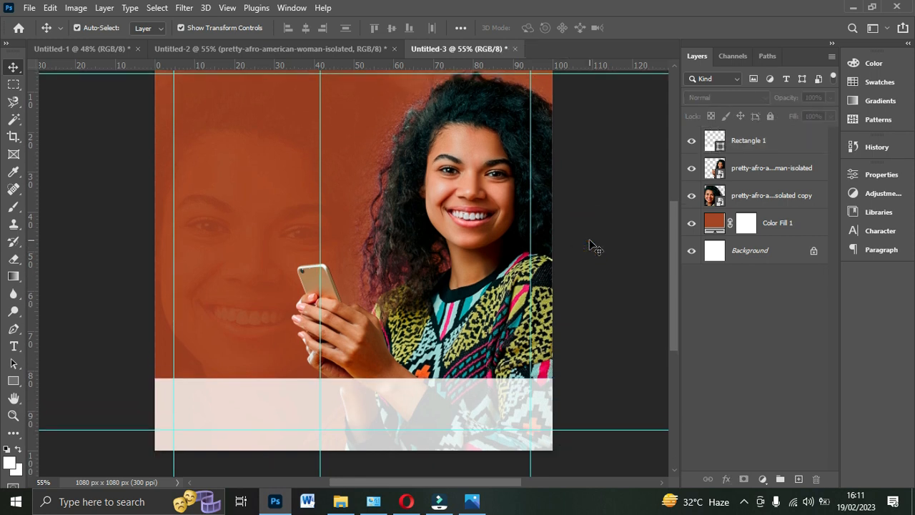
{"action": "scroll", "coordinate": [329, 231], "scroll_direction": "up", "scroll_amount": 1}
{"action": "scroll", "coordinate": [316, 231], "scroll_direction": "up", "scroll_amount": 1}
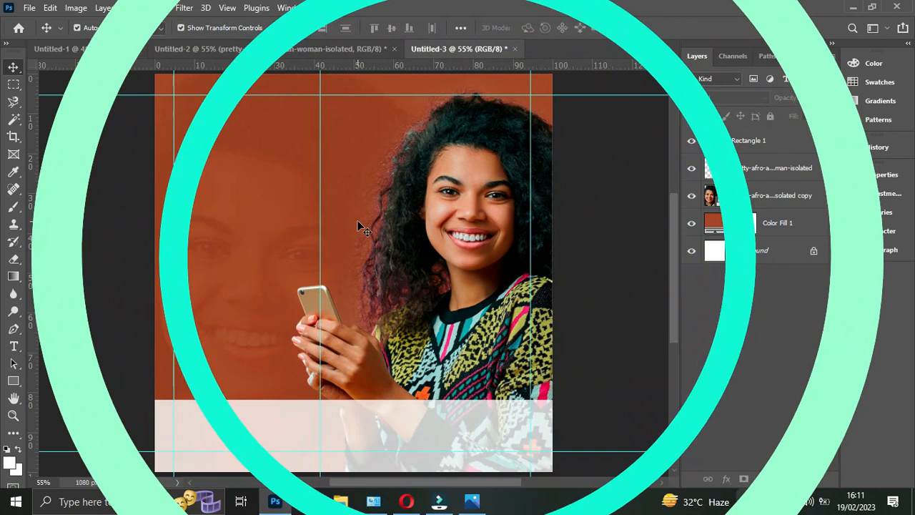
- Group the rectangle, both woman images and the color fill layer together
{"action": "left_click", "coordinate": [14, 347]}
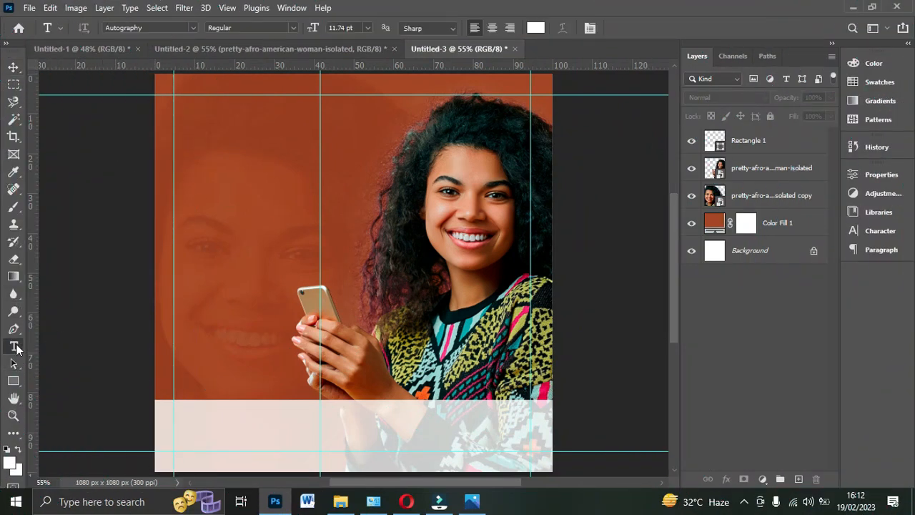
{"action": "left_click", "coordinate": [14, 67]}
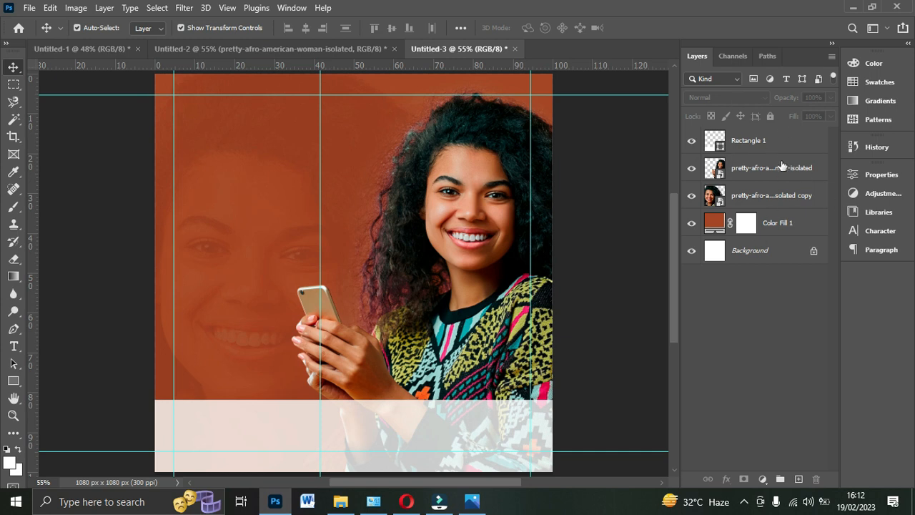
{"action": "left_click", "coordinate": [748, 141]}
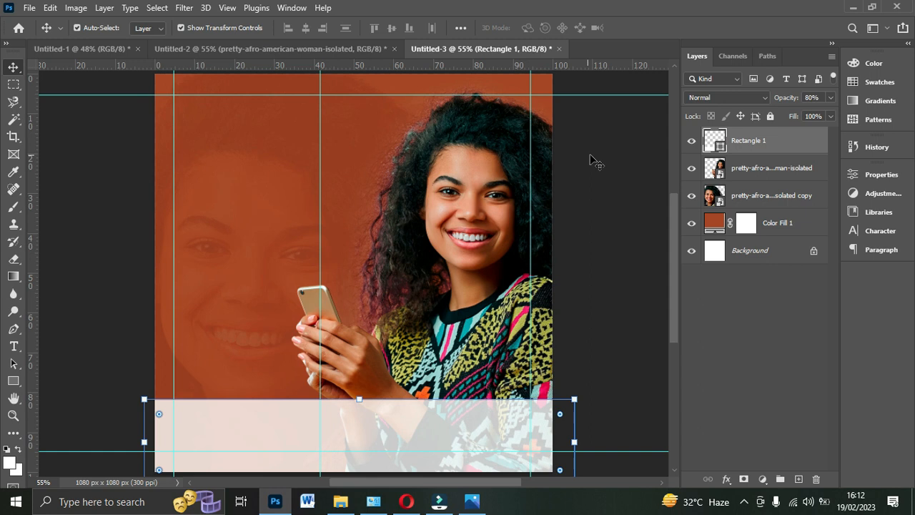
{"action": "left_click", "coordinate": [770, 171], "text": "shift"}
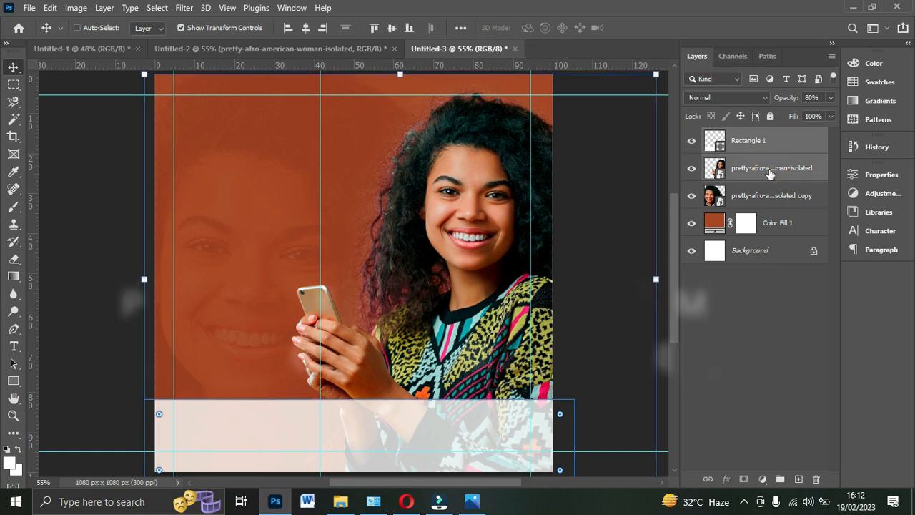
{"action": "left_click", "coordinate": [772, 193], "text": "shift"}
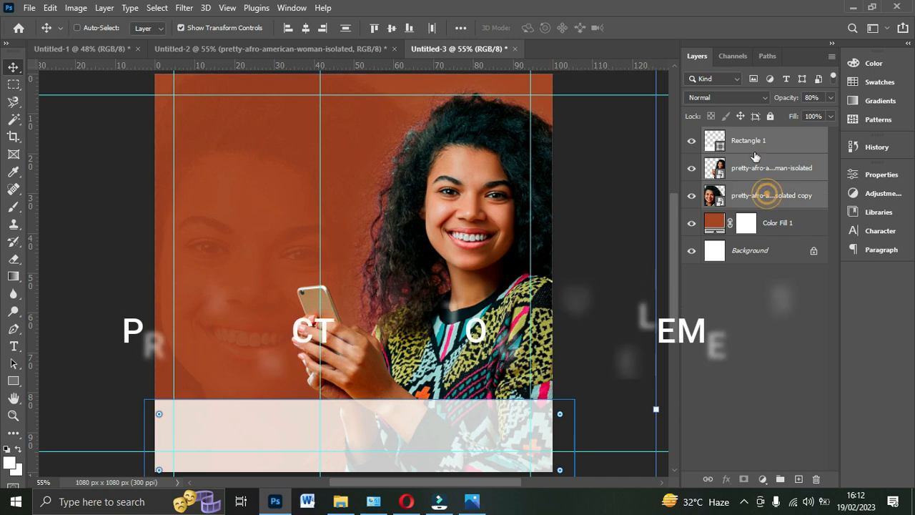
{"action": "left_click", "coordinate": [783, 223], "text": "shift"}
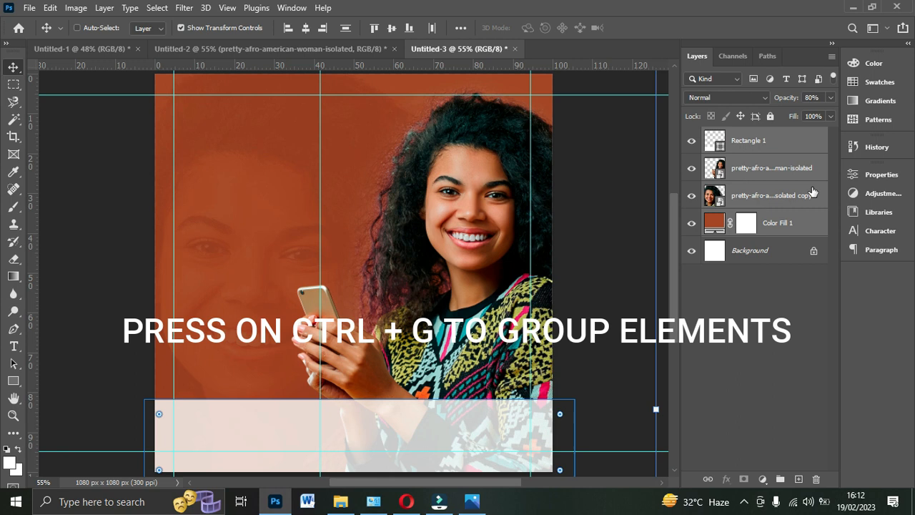
{"action": "key", "text": "ctrl+g"}
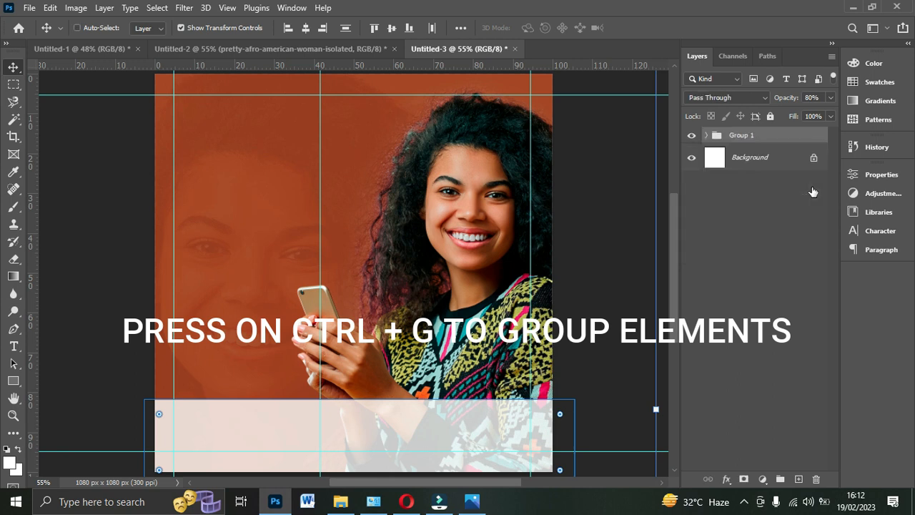
- Rename the new layer group to BACKGROUNDS
{"action": "double_click", "coordinate": [755, 136]}
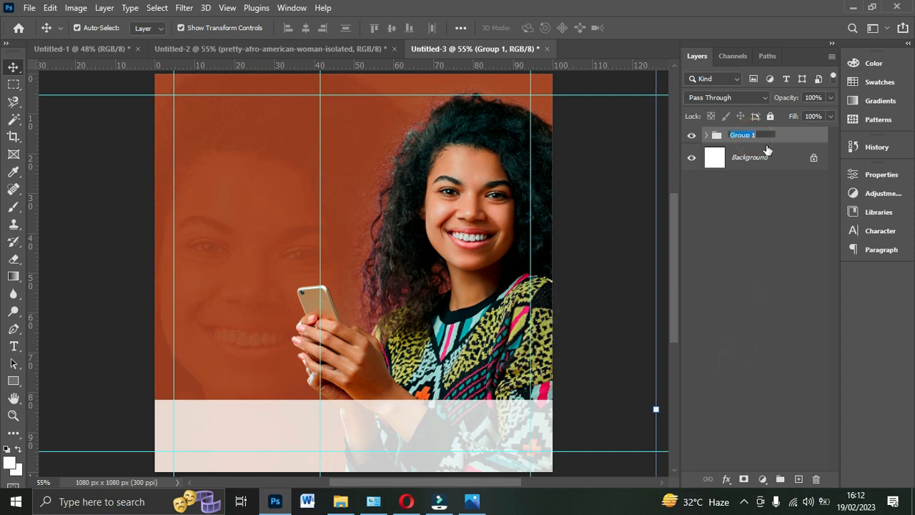
{"action": "left_click", "coordinate": [765, 136]}
{"action": "key", "text": "BackSpace"}
{"action": "key", "text": "BackSpace"}
{"action": "type", "text": "C"}
{"action": "type", "text": "KAG"}
{"action": "key", "text": "Return"}
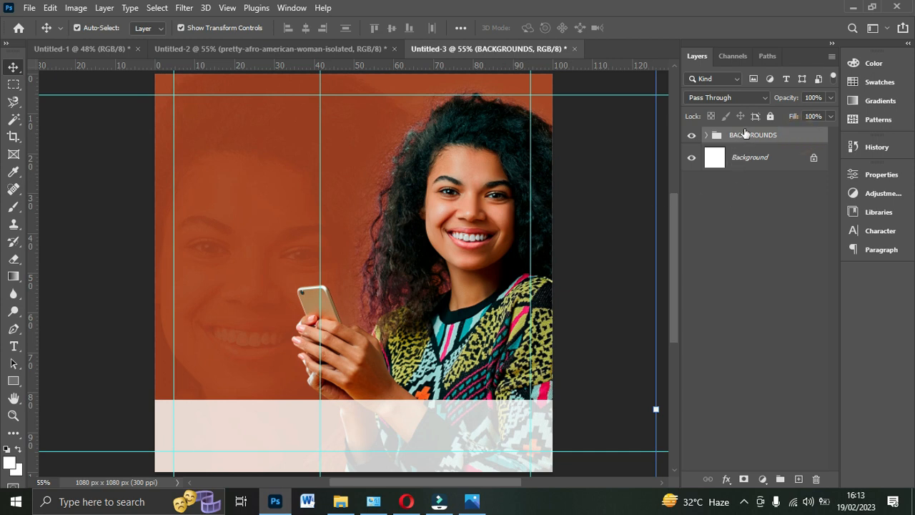
- Add the text "Hello" in white Autography Regular on the upper part of the canvas's left half
{"action": "left_click", "coordinate": [13, 347]}
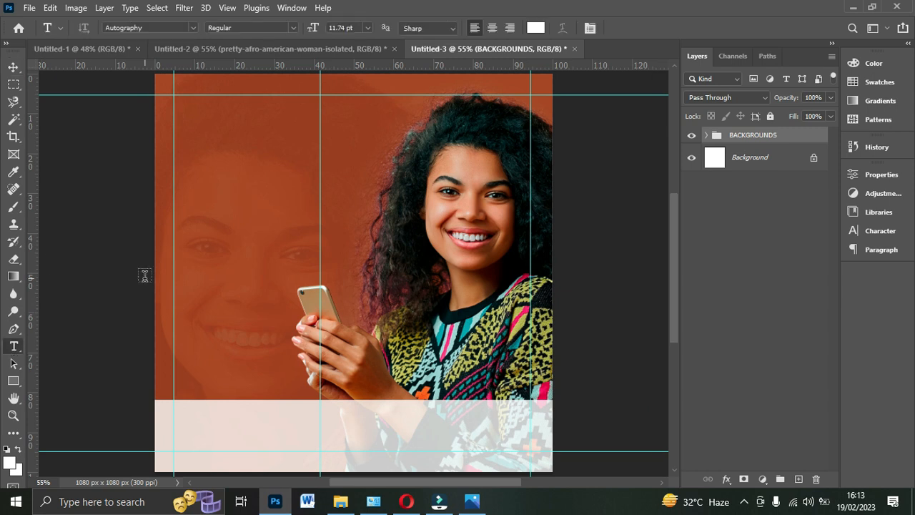
{"action": "left_click", "coordinate": [201, 160]}
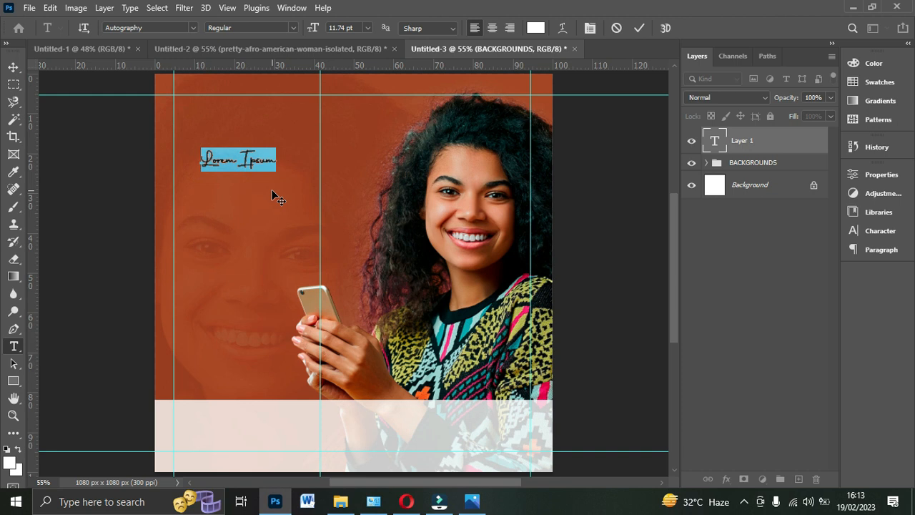
{"action": "type", "text": "Hel"}
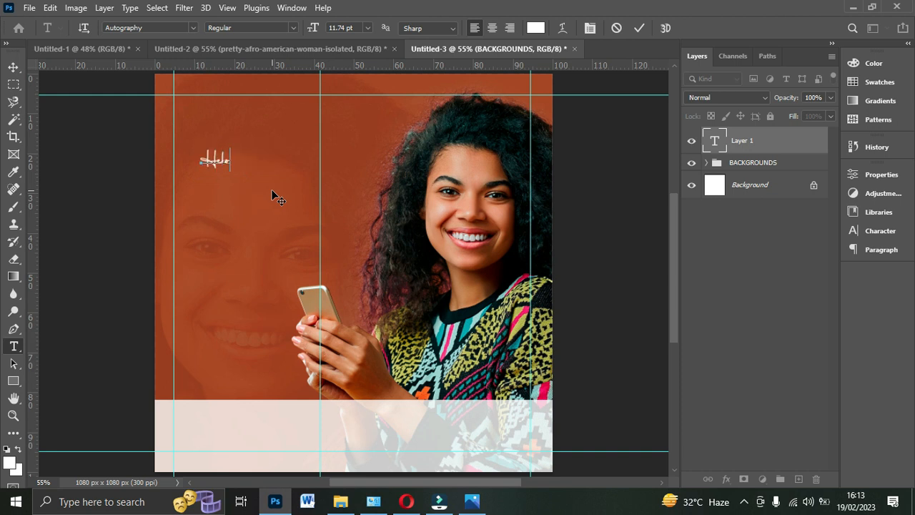
{"action": "key", "text": "BackSpace"}
{"action": "key", "text": "BackSpace"}
{"action": "key", "text": "BackSpace"}
{"action": "key", "text": "BackSpace"}
{"action": "type", "text": "Hell"}
{"action": "left_click", "coordinate": [640, 28]}
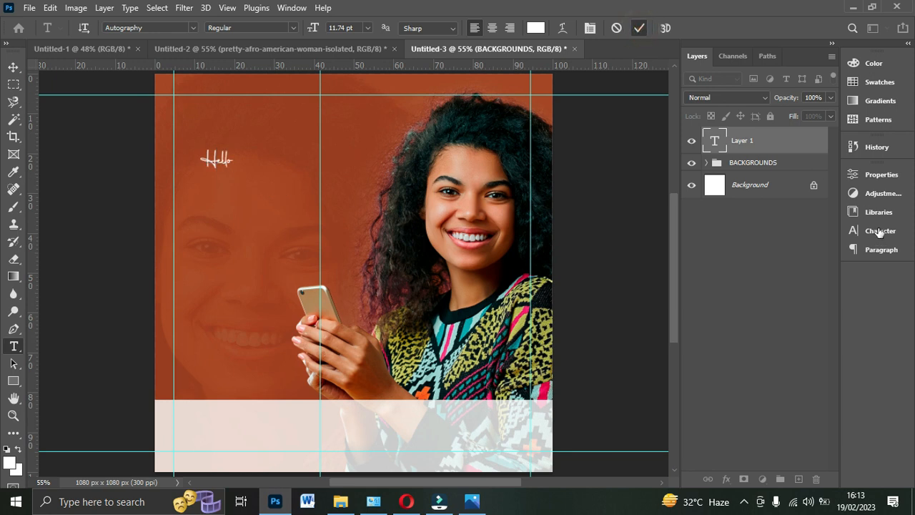
- Set the "Hello" text size to 24 pt and align the text with the left margin guide
{"action": "left_click", "coordinate": [881, 232]}
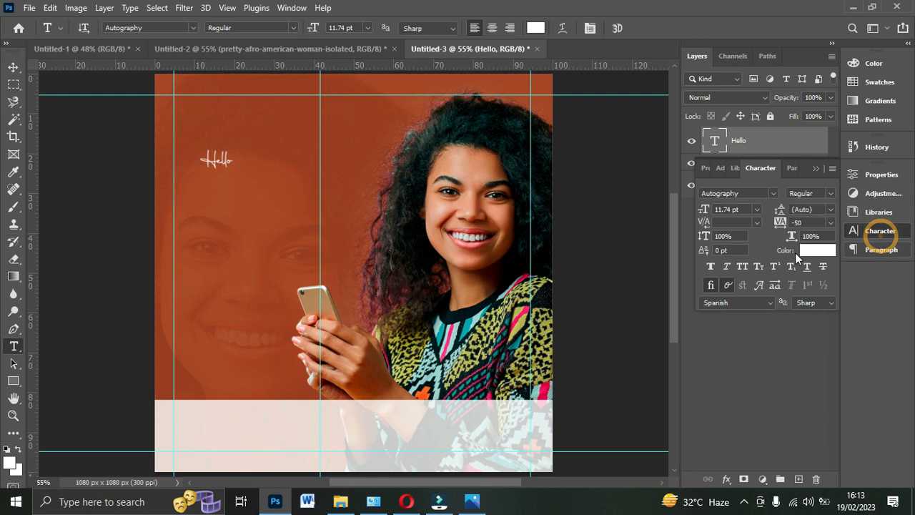
{"action": "left_click", "coordinate": [771, 193]}
{"action": "left_click", "coordinate": [771, 192]}
{"action": "left_click", "coordinate": [771, 191]}
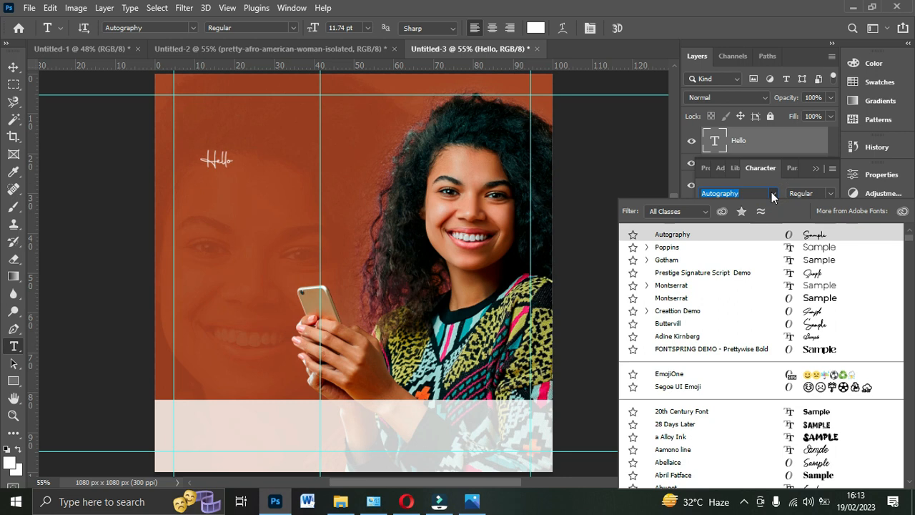
{"action": "left_click", "coordinate": [771, 193]}
{"action": "left_click", "coordinate": [753, 209]}
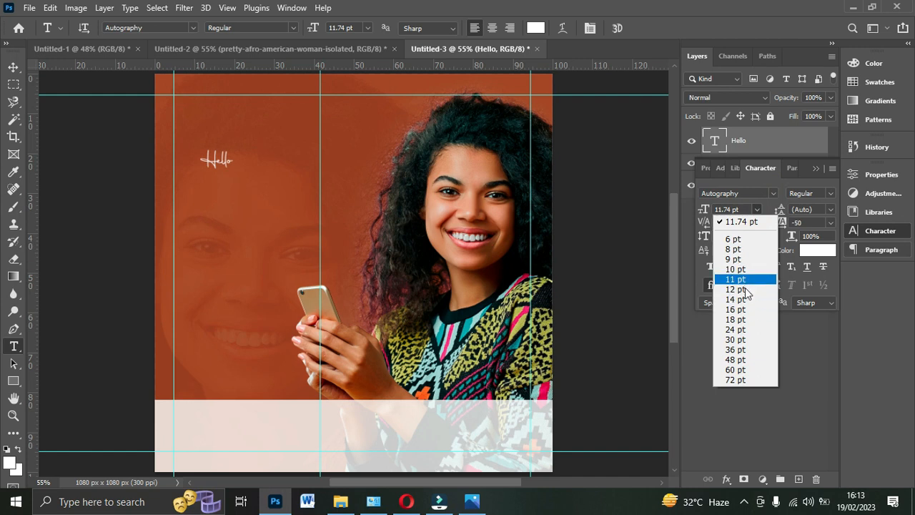
{"action": "left_click", "coordinate": [737, 259]}
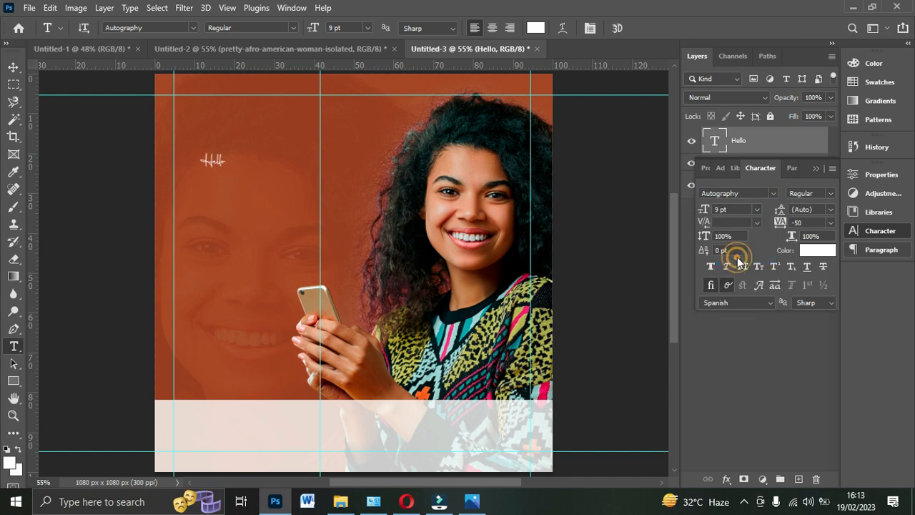
{"action": "left_click", "coordinate": [760, 208]}
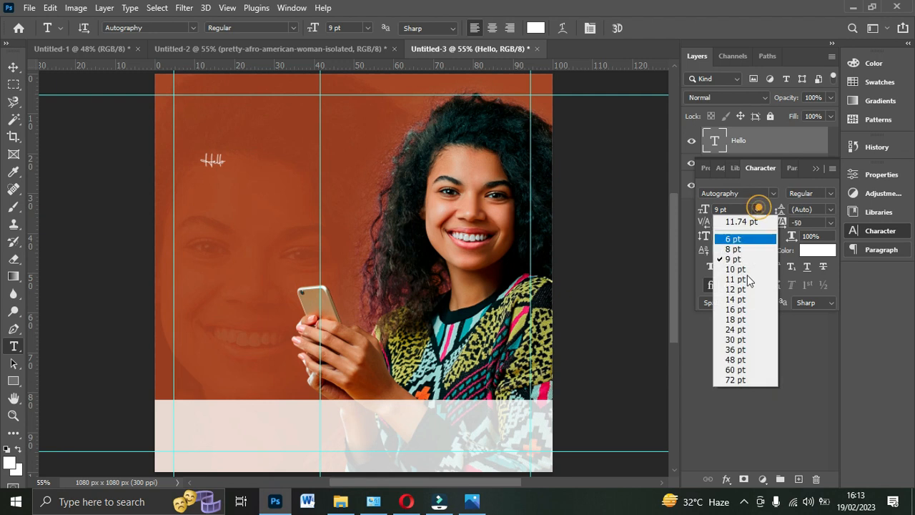
{"action": "left_click", "coordinate": [742, 322]}
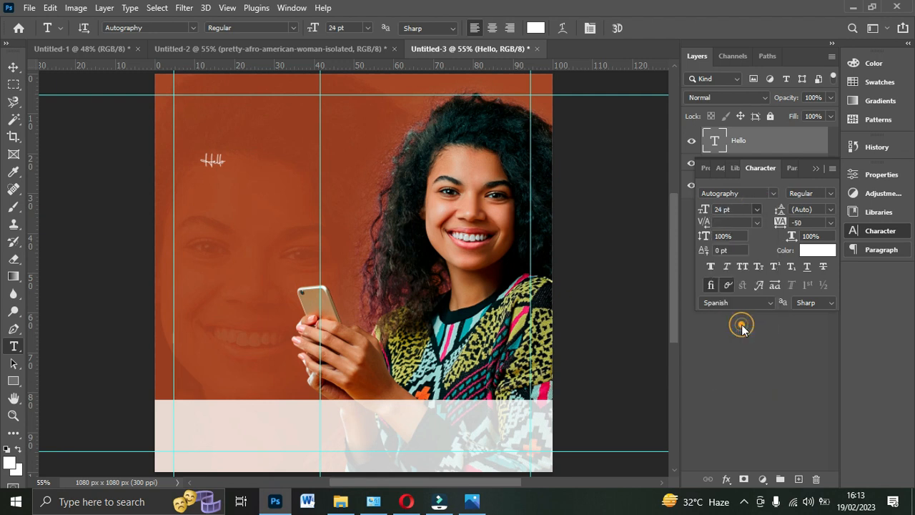
{"action": "left_click", "coordinate": [13, 67]}
{"action": "left_click_drag", "start_coordinate": [234, 155], "coordinate": [209, 161]}
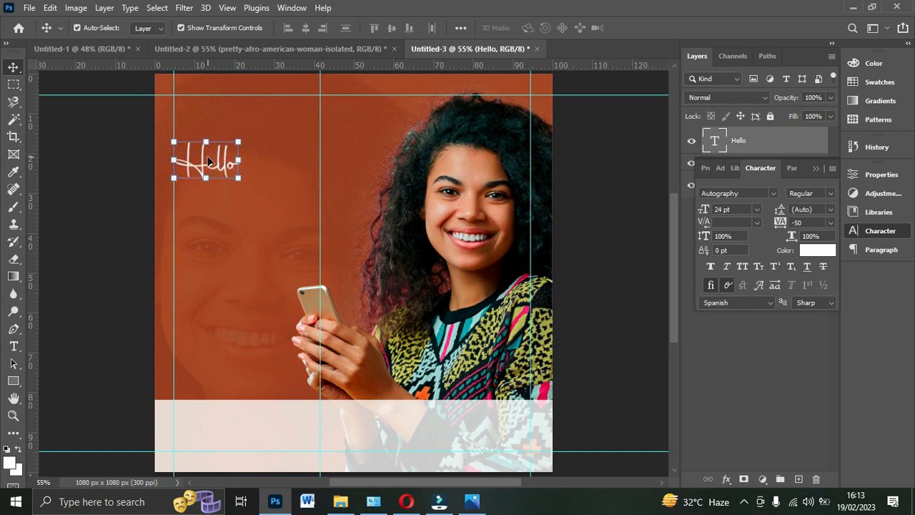
- Duplicate the "Hello" text below the original and change the copy's wording to "It's a New"
{"action": "key", "text": "ctrl"}
{"action": "key", "text": "ctrl+j"}
{"action": "left_click_drag", "start_coordinate": [209, 162], "coordinate": [216, 226]}
{"action": "double_click", "coordinate": [217, 220]}
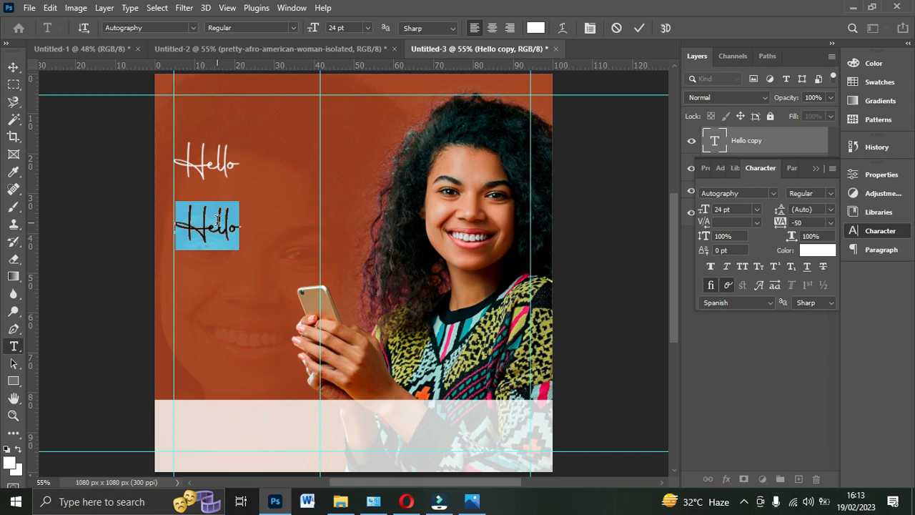
{"action": "type", "text": "Its"}
{"action": "key", "text": "BackSpace"}
{"action": "type", "text": "'s"}
{"action": "type", "text": "a New"}
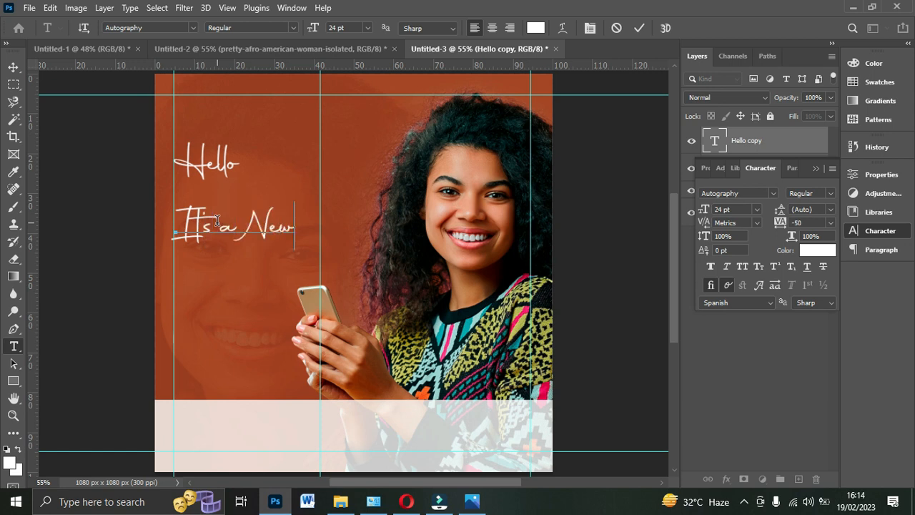
{"action": "left_click", "coordinate": [638, 29]}
{"action": "key", "text": "v"}
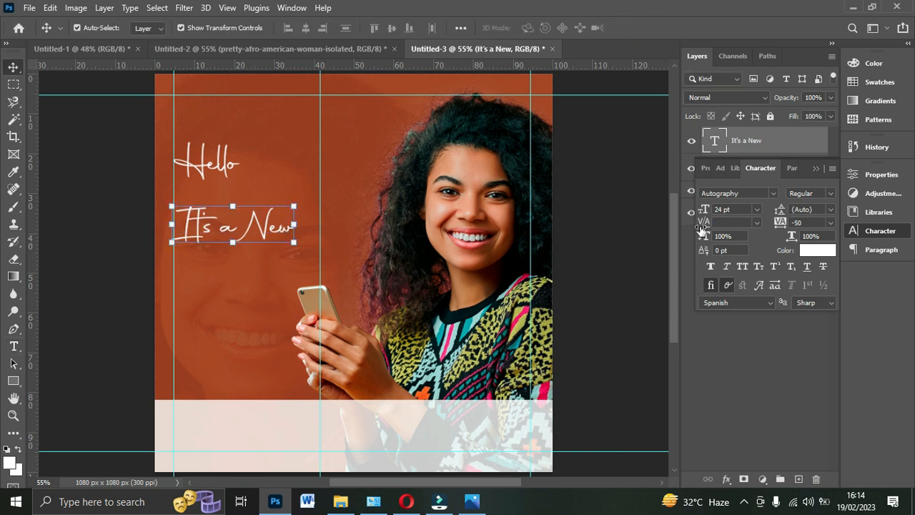
- Set the tracking of the "Hello" text to 0
{"action": "left_click", "coordinate": [209, 161]}
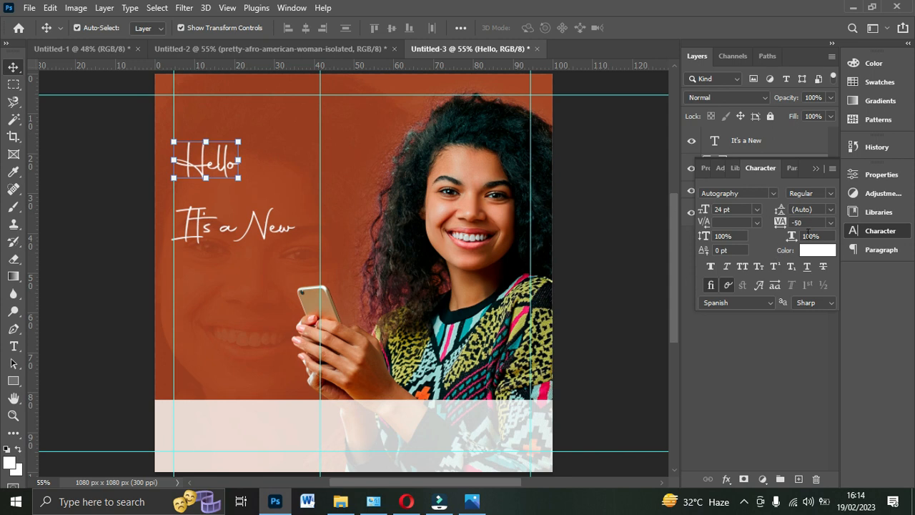
{"action": "left_click", "coordinate": [831, 224]}
{"action": "left_click", "coordinate": [830, 223]}
{"action": "left_click", "coordinate": [830, 221]}
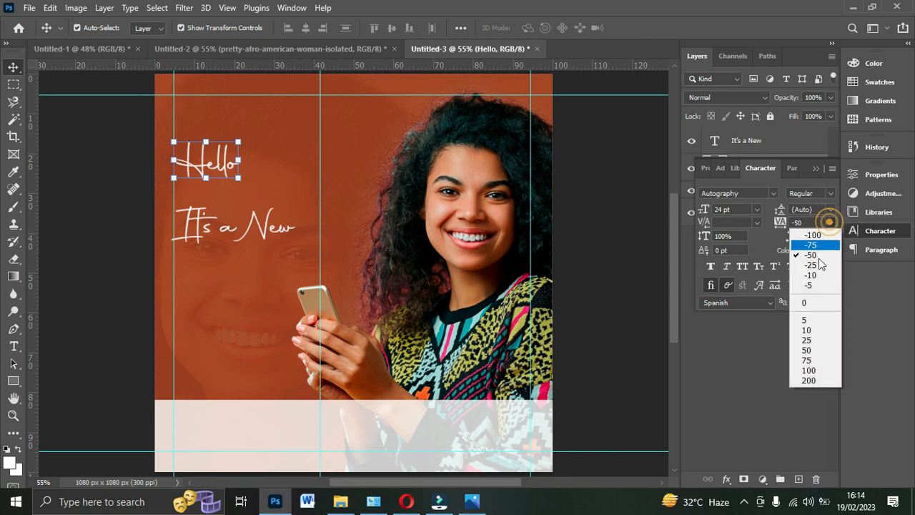
{"action": "left_click", "coordinate": [818, 302]}
- Change the font of the "It's a New" text to Poppins Black
{"action": "left_click", "coordinate": [247, 223]}
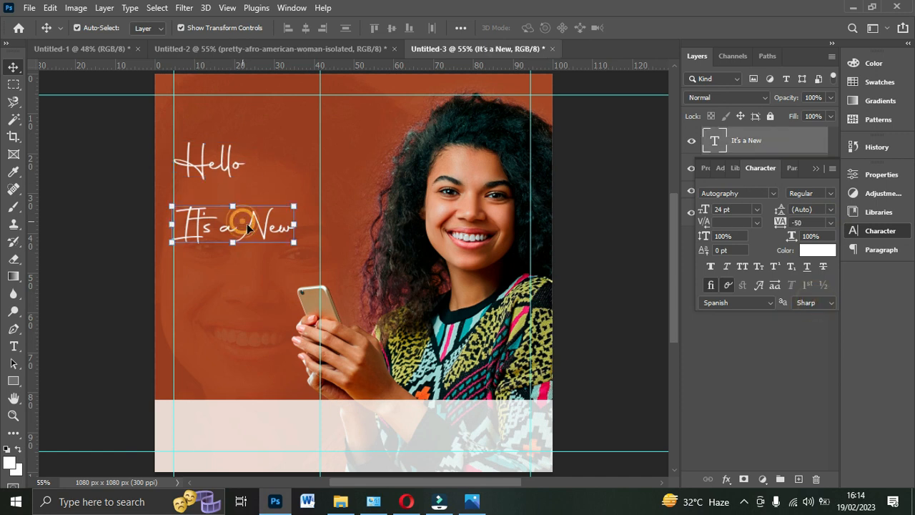
{"action": "left_click", "coordinate": [773, 193]}
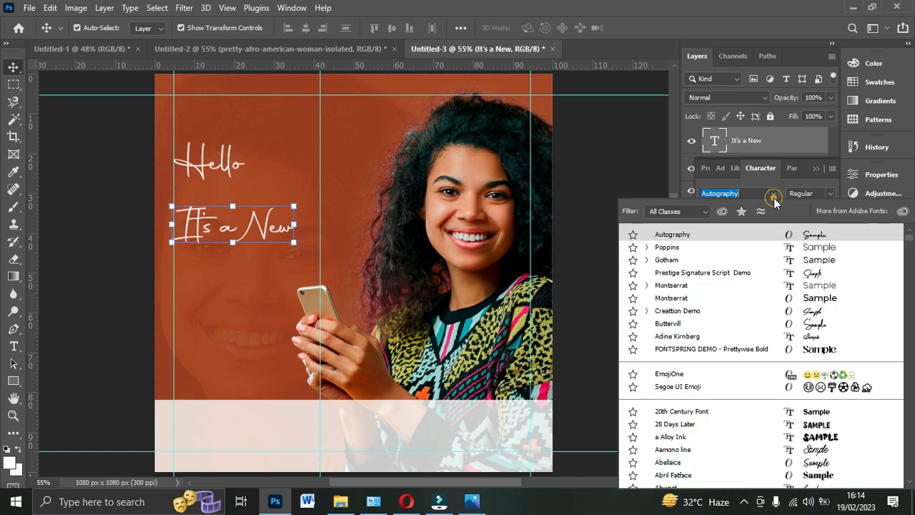
{"action": "left_click", "coordinate": [729, 251]}
{"action": "left_click", "coordinate": [828, 193]}
{"action": "left_click", "coordinate": [819, 378]}
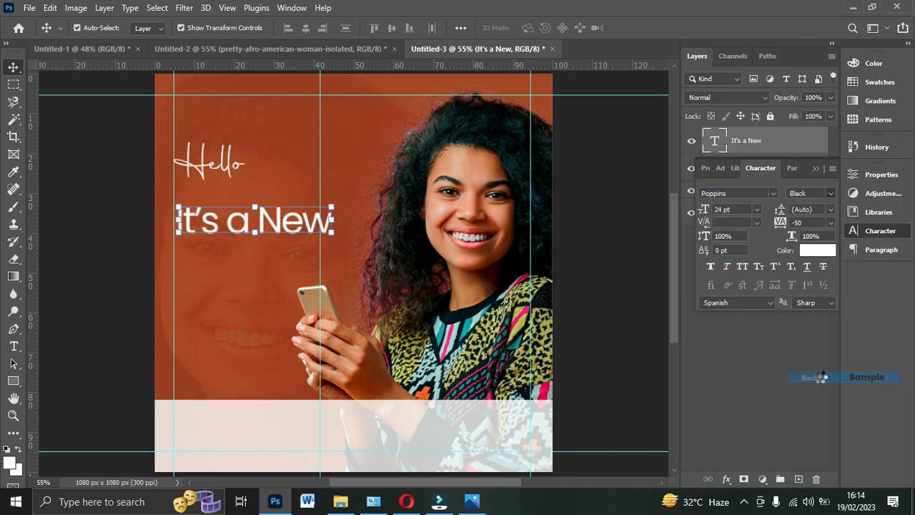
- Place "It's a New" just under "Hello", shift the middle vertical guide right, and scale the text to 26.27 pt to reach it
{"action": "left_click_drag", "start_coordinate": [307, 224], "coordinate": [305, 207]}
{"action": "left_click_drag", "start_coordinate": [319, 262], "coordinate": [336, 243]}
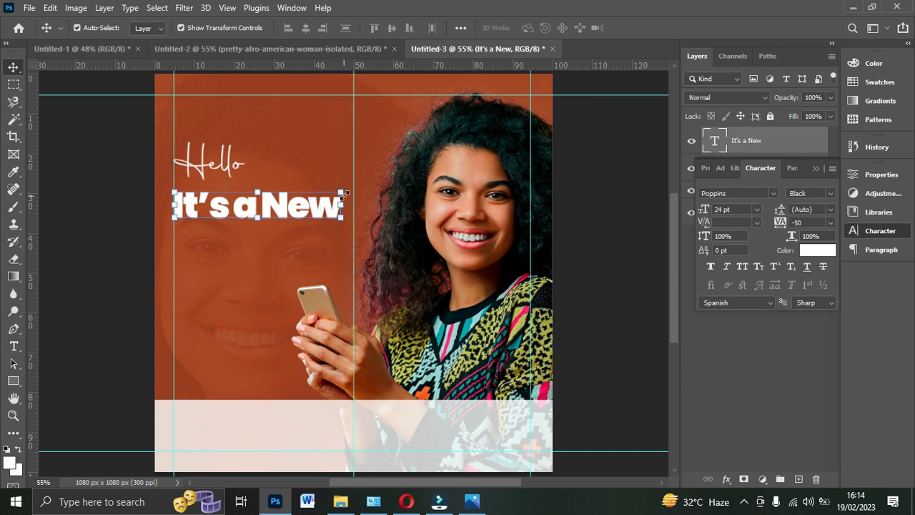
{"action": "left_click", "coordinate": [756, 208]}
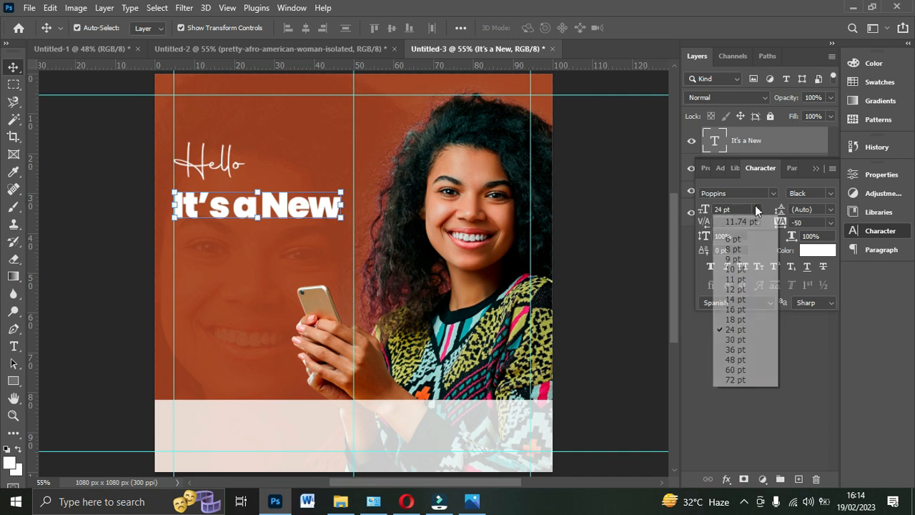
{"action": "left_click", "coordinate": [741, 340]}
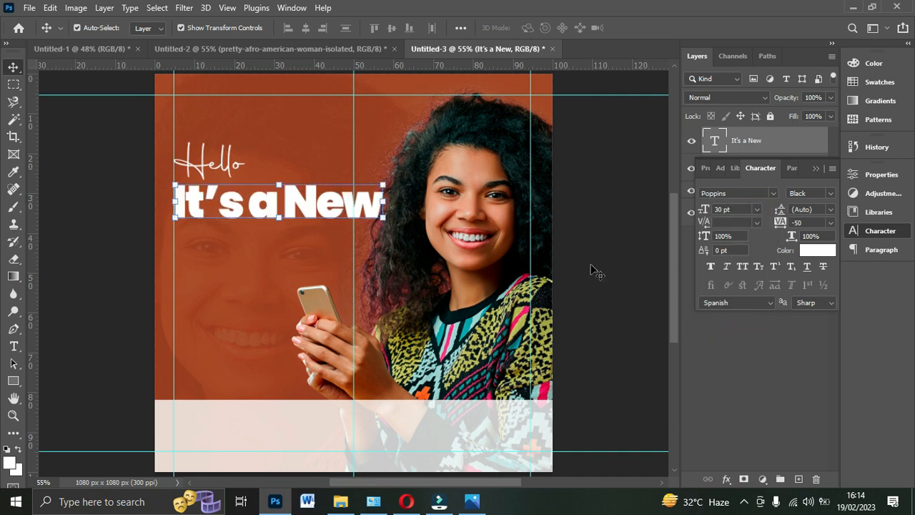
{"action": "left_click_drag", "start_coordinate": [383, 185], "coordinate": [359, 187]}
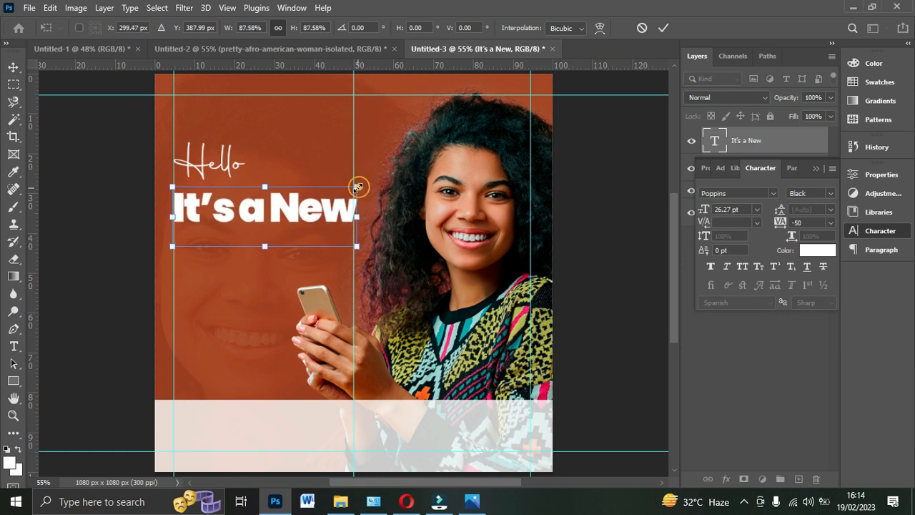
{"action": "double_click", "coordinate": [321, 206]}
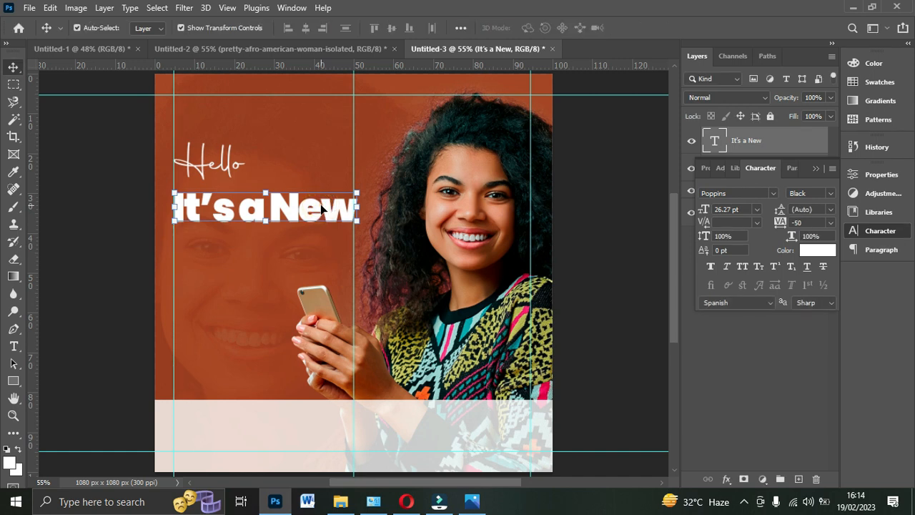
- Duplicate the "It's a New" text directly below itself and change the copy's wording to "Week"
{"action": "key", "text": "ctrl+j"}
{"action": "left_click_drag", "start_coordinate": [321, 207], "coordinate": [322, 255]}
{"action": "double_click", "coordinate": [322, 243]}
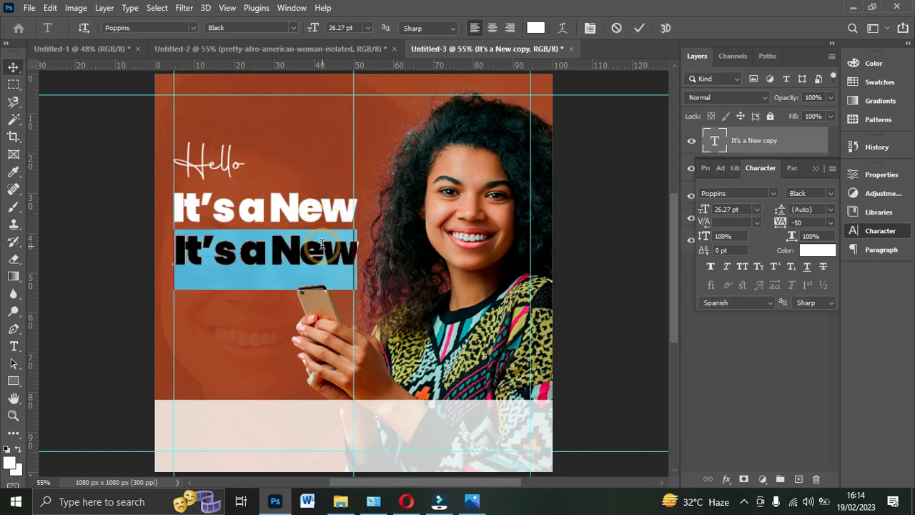
{"action": "type", "text": "Week"}
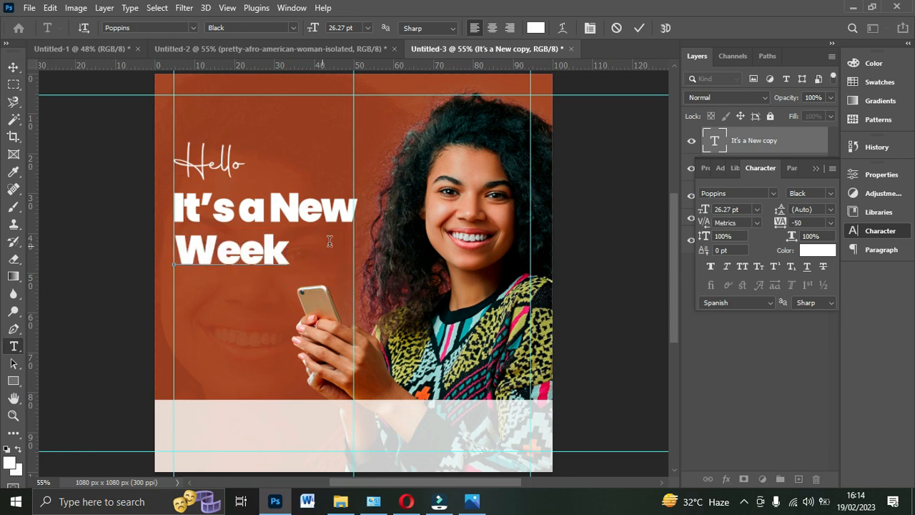
{"action": "left_click", "coordinate": [640, 28]}
{"action": "key", "text": "v"}
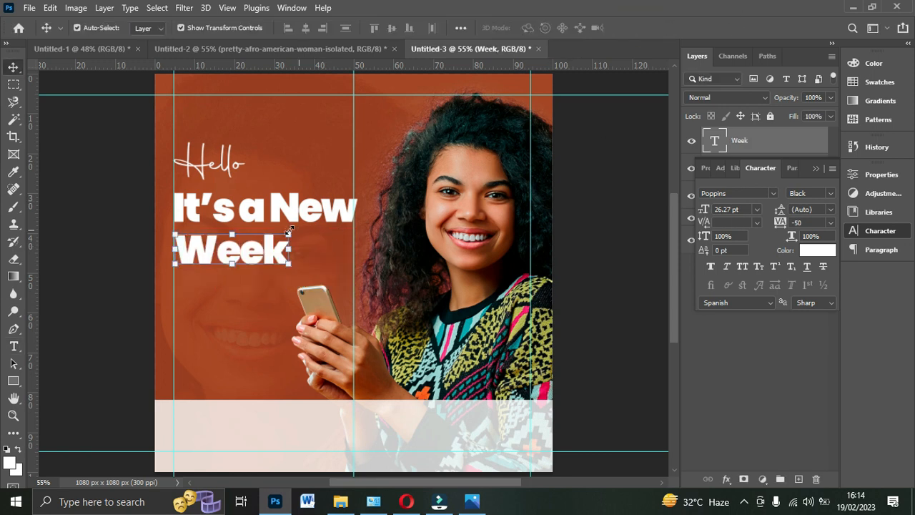
- Enlarge "Week" to 40.81 pt so it spans from the left margin guide to the middle guide, just under "It's a New"
{"action": "left_click", "coordinate": [290, 230]}
{"action": "left_click_drag", "start_coordinate": [291, 230], "coordinate": [340, 229]}
{"action": "left_click_drag", "start_coordinate": [317, 233], "coordinate": [318, 254]}
{"action": "left_click_drag", "start_coordinate": [346, 220], "coordinate": [353, 215]}
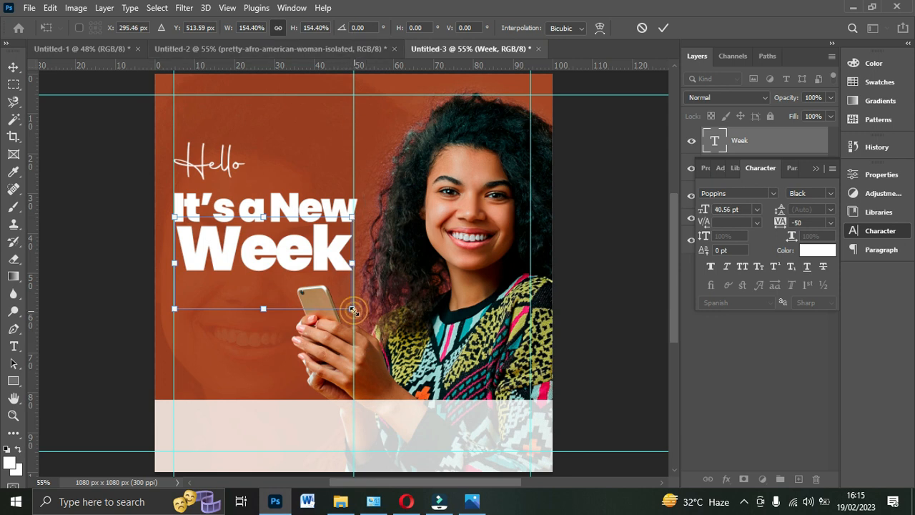
{"action": "left_click_drag", "start_coordinate": [175, 309], "coordinate": [173, 311]}
{"action": "key", "text": "Return"}
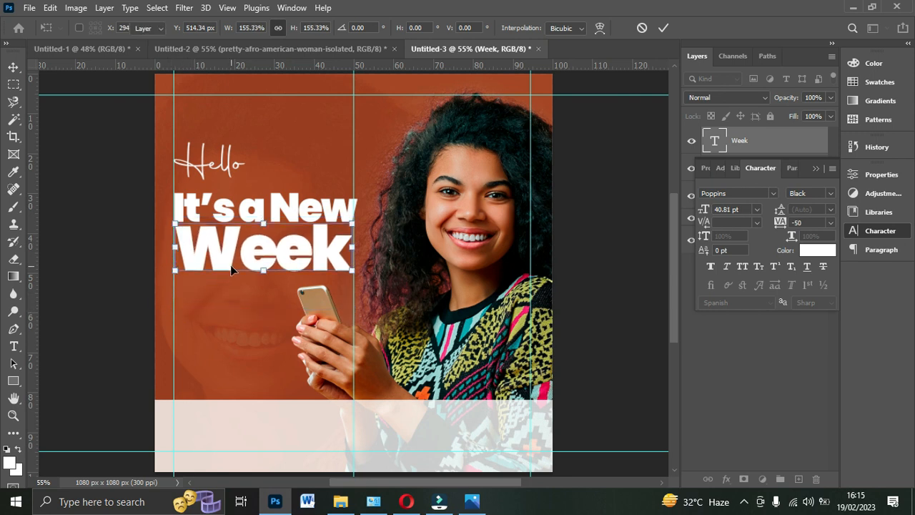
{"action": "left_click", "coordinate": [610, 261]}
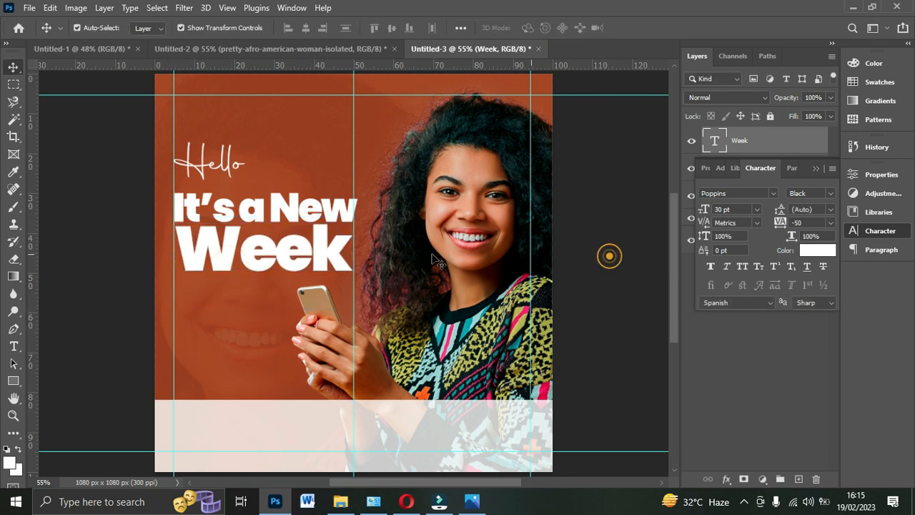
- Duplicate the "It's a New" text below "Week" and set the copy to 9 pt Poppins Regular
{"action": "left_click", "coordinate": [306, 212]}
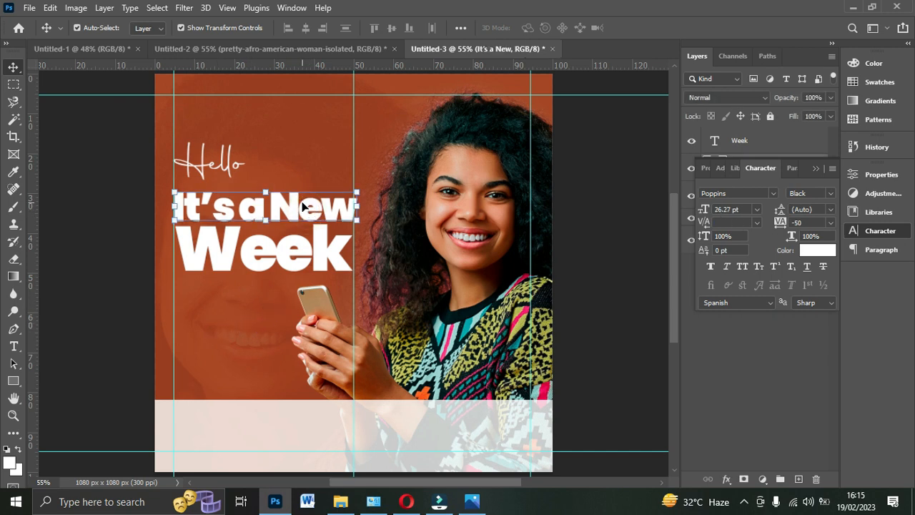
{"action": "left_click_drag", "start_coordinate": [302, 206], "coordinate": [302, 322]}
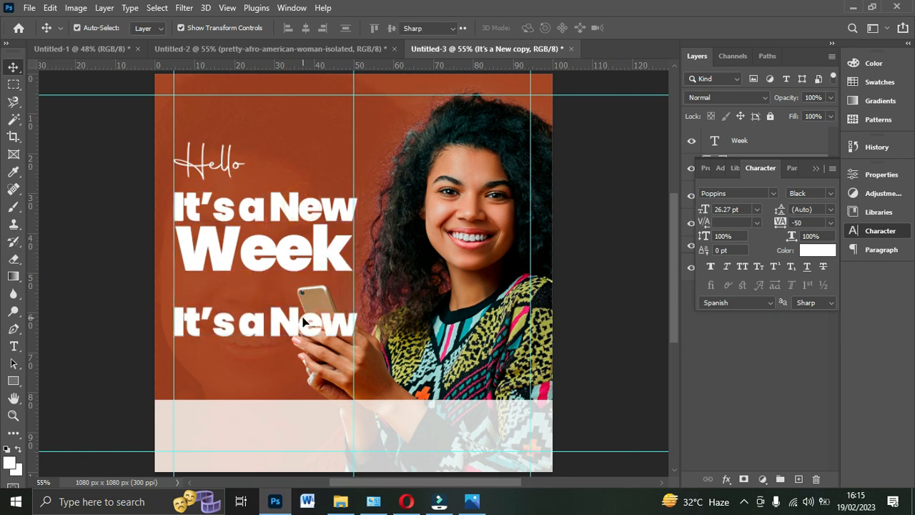
{"action": "double_click", "coordinate": [302, 322]}
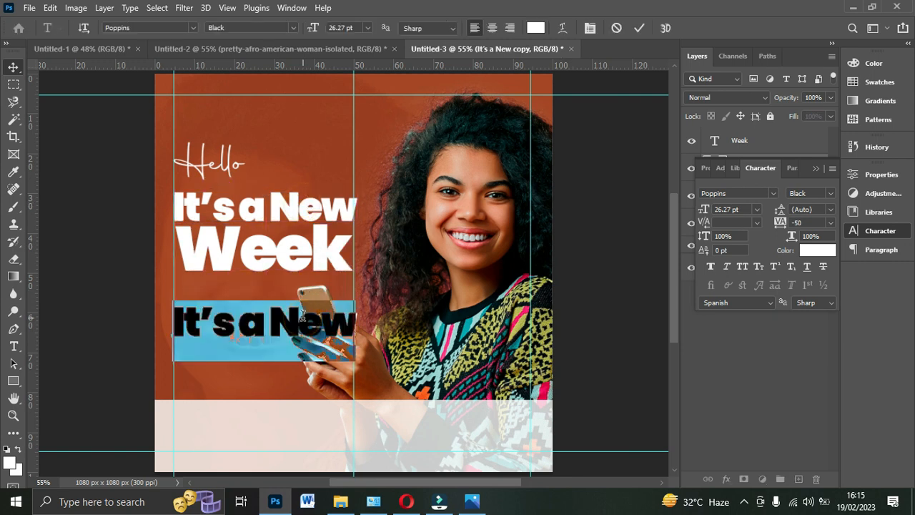
{"action": "left_click", "coordinate": [751, 210]}
{"action": "left_click", "coordinate": [758, 210]}
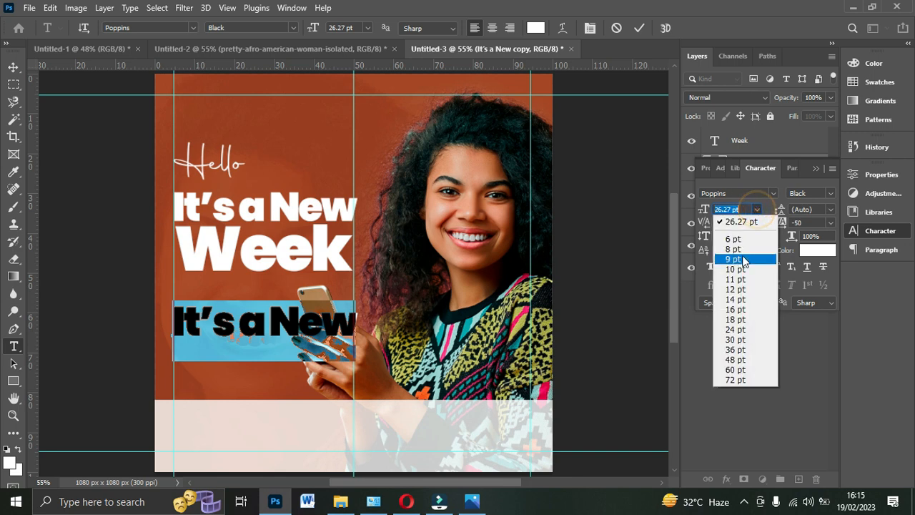
{"action": "left_click", "coordinate": [744, 256]}
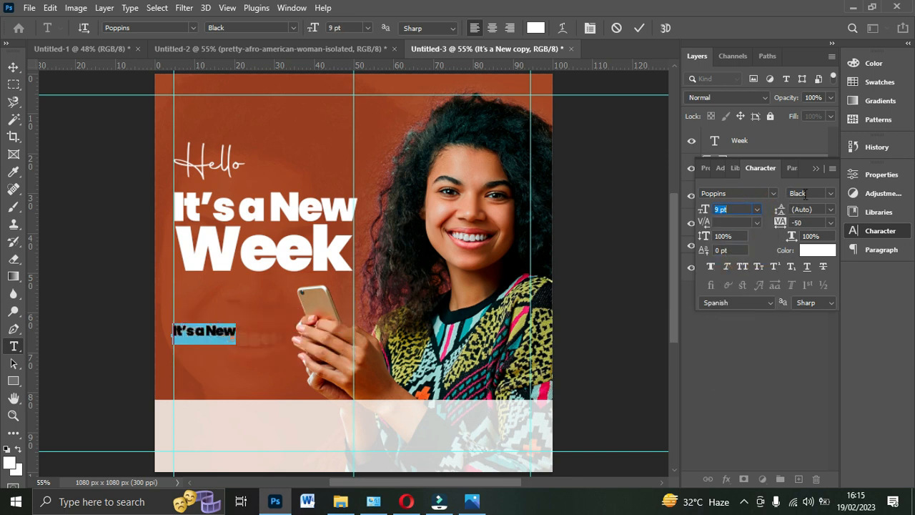
{"action": "left_click", "coordinate": [828, 193]}
{"action": "left_click", "coordinate": [824, 266]}
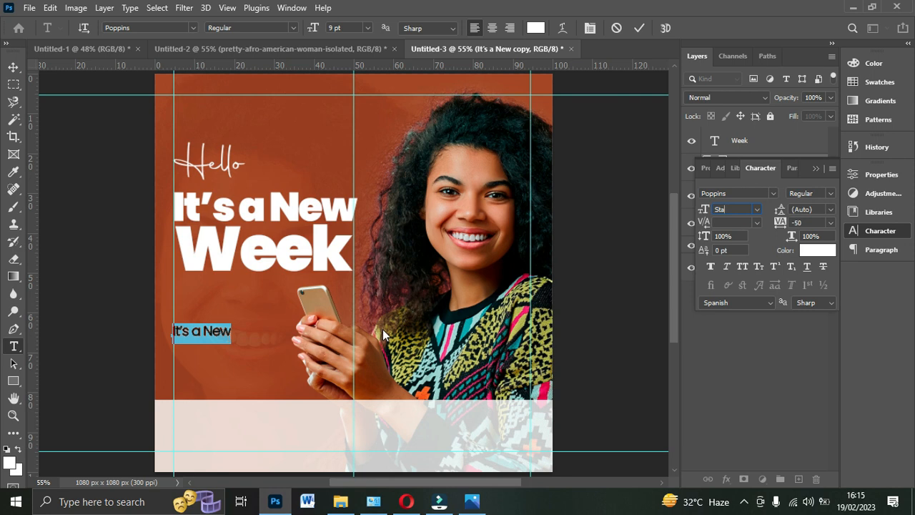
{"action": "left_click", "coordinate": [218, 328]}
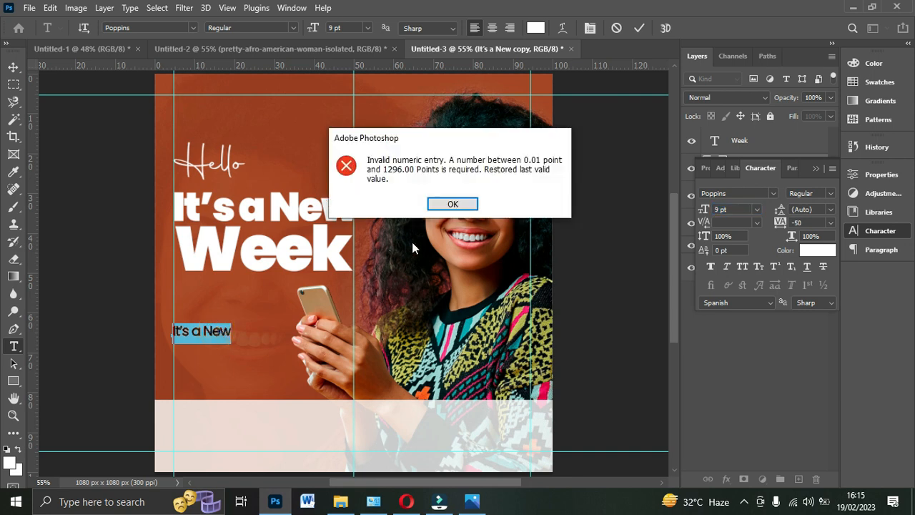
{"action": "left_click", "coordinate": [442, 208]}
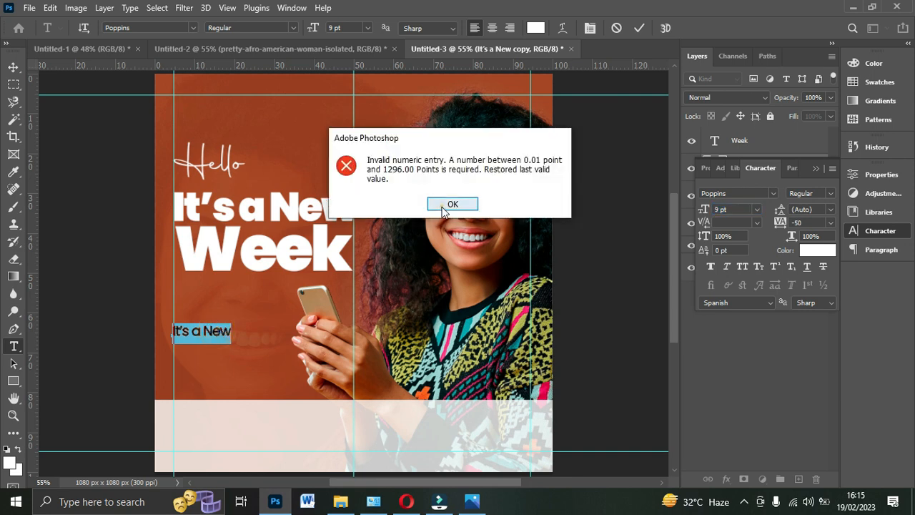
{"action": "left_click", "coordinate": [214, 335]}
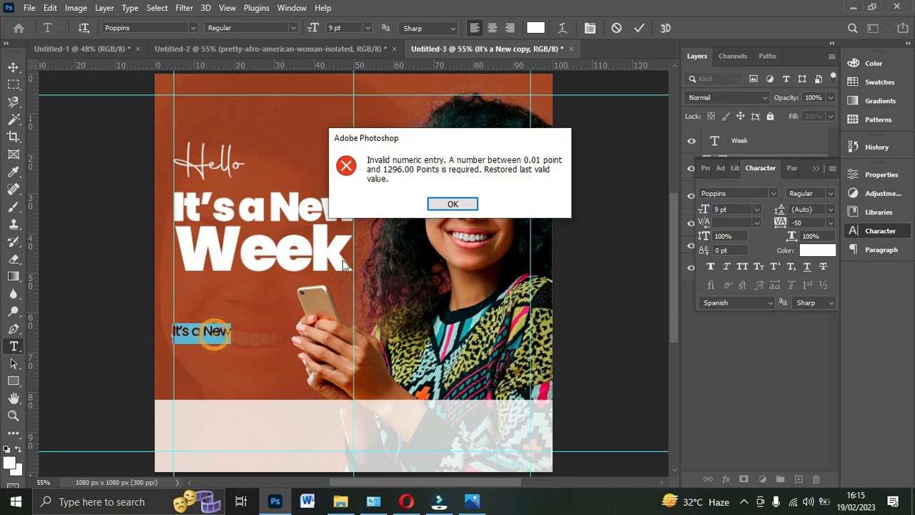
{"action": "left_click", "coordinate": [452, 205]}
- Replace the small copy's wording with three lines: "Start your week with", "a beautiful smile" and "Belive in yourself"
{"action": "left_click", "coordinate": [641, 27]}
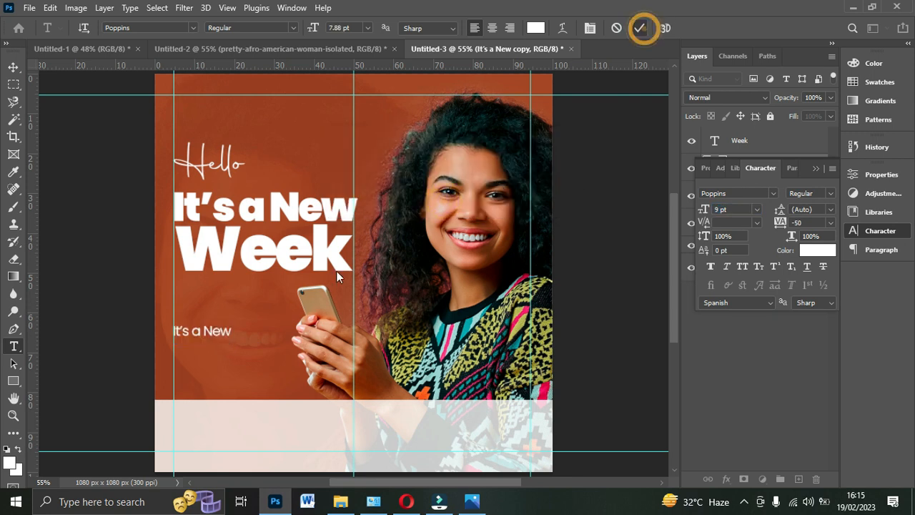
{"action": "key", "text": "v"}
{"action": "double_click", "coordinate": [223, 331]}
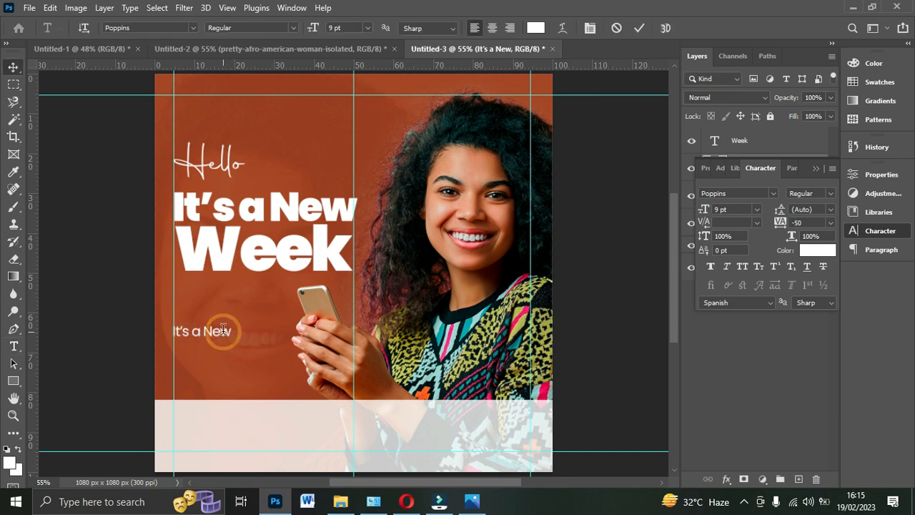
{"action": "type", "text": "St"}
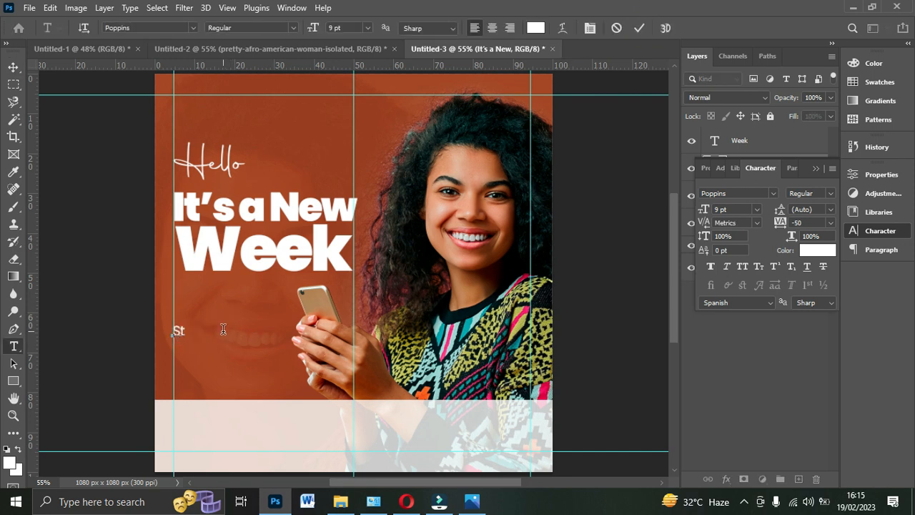
{"action": "type", "text": "art your week with"}
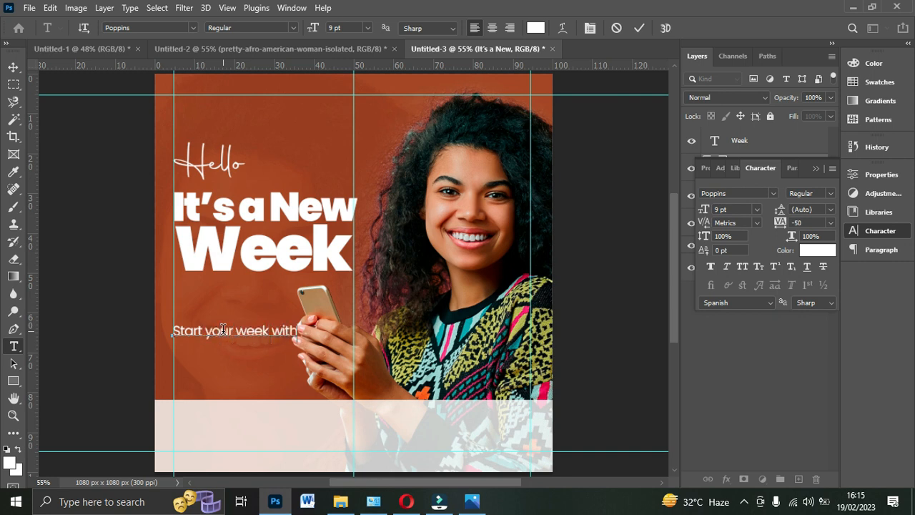
{"action": "type", "text": " a beautiful smile"}
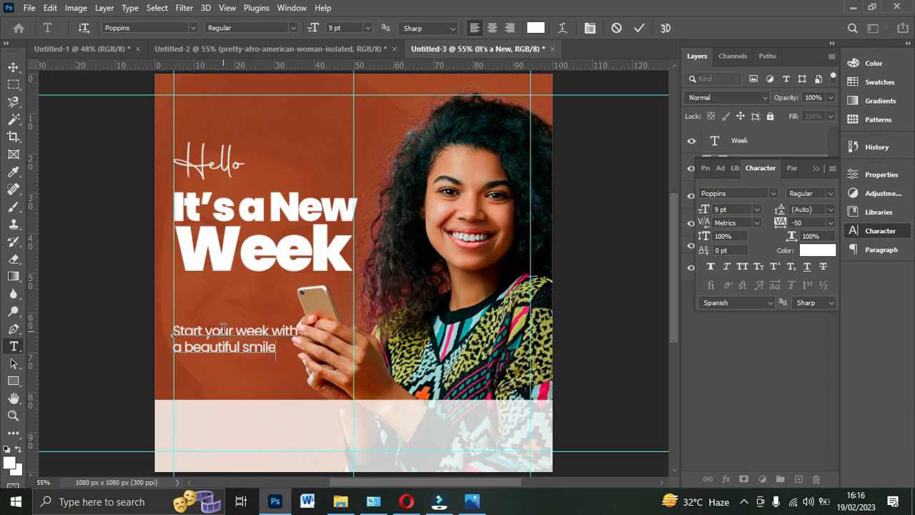
{"action": "type", "text": "ive in yourself"}
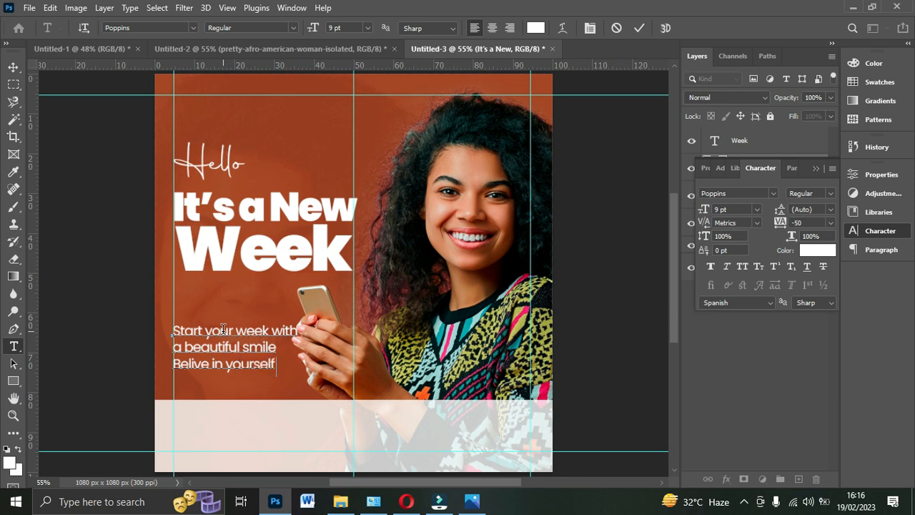
- Set the "Belive in yourself." line to Poppins Bold and move the three-line text block up closer to "Week"
{"action": "left_click_drag", "start_coordinate": [274, 365], "coordinate": [160, 357]}
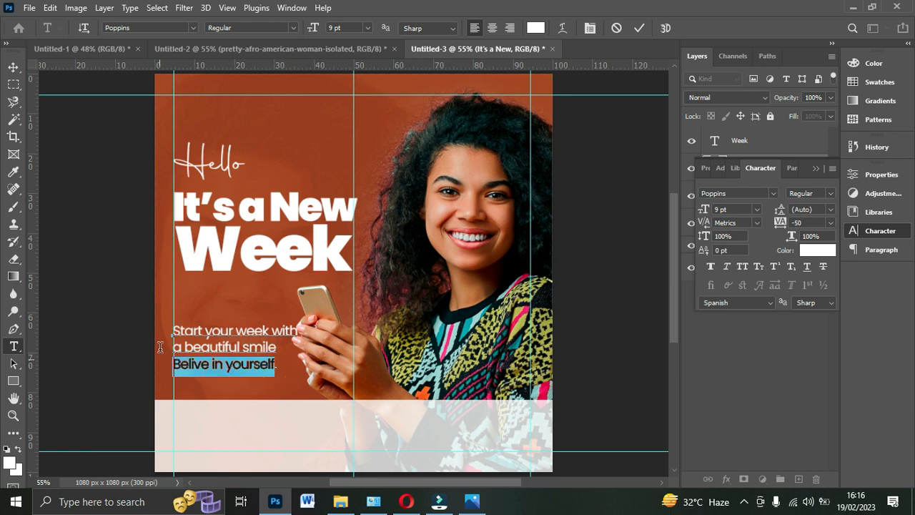
{"action": "left_click", "coordinate": [826, 197]}
{"action": "left_click", "coordinate": [825, 331]}
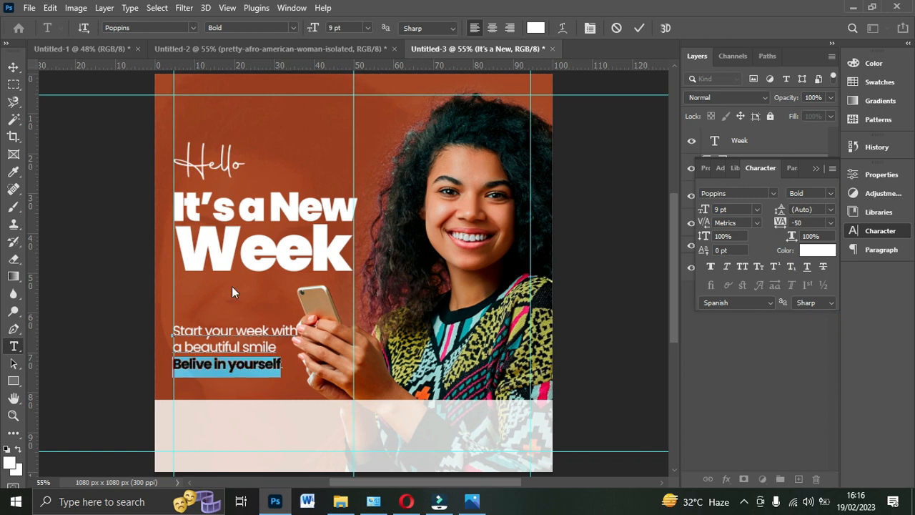
{"action": "left_click", "coordinate": [638, 29]}
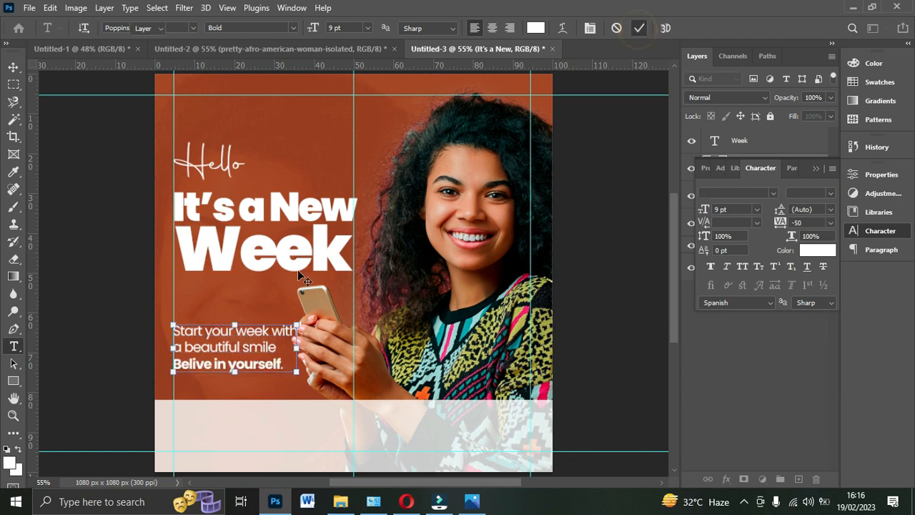
{"action": "key", "text": "v"}
{"action": "left_click_drag", "start_coordinate": [249, 347], "coordinate": [247, 332]}
- Align the left edges of the "Hello", "It's a New", "Week" and three-line text layers
{"action": "left_click", "coordinate": [816, 167]}
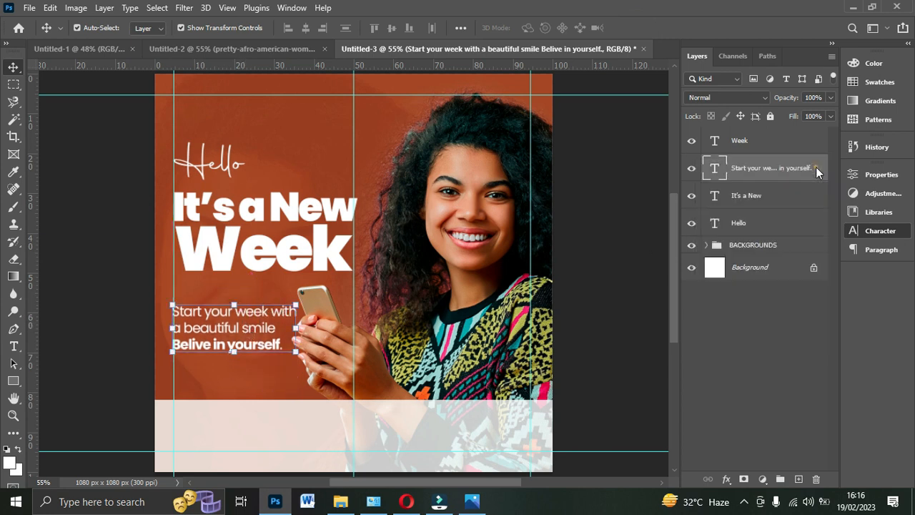
{"action": "left_click", "coordinate": [742, 144], "text": "ctrl"}
{"action": "left_click", "coordinate": [746, 201], "text": "ctrl"}
{"action": "left_click", "coordinate": [744, 224], "text": "ctrl"}
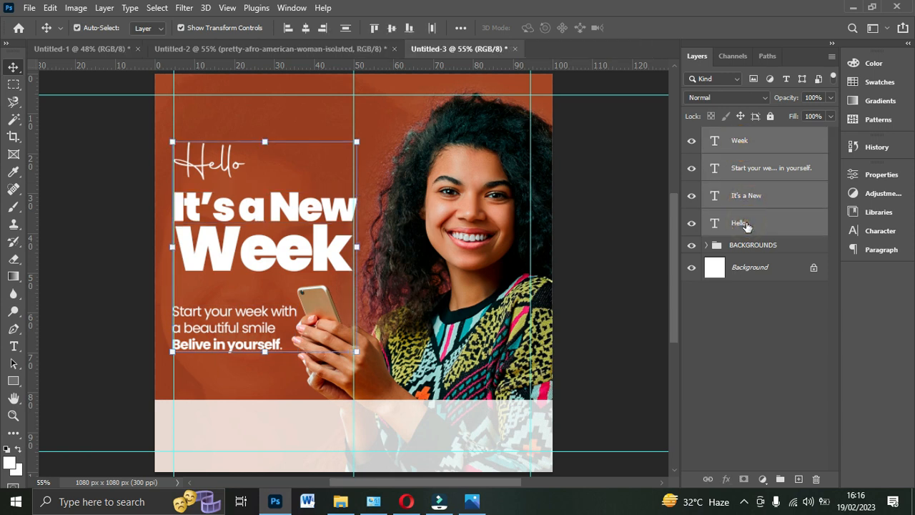
{"action": "left_click", "coordinate": [285, 27]}
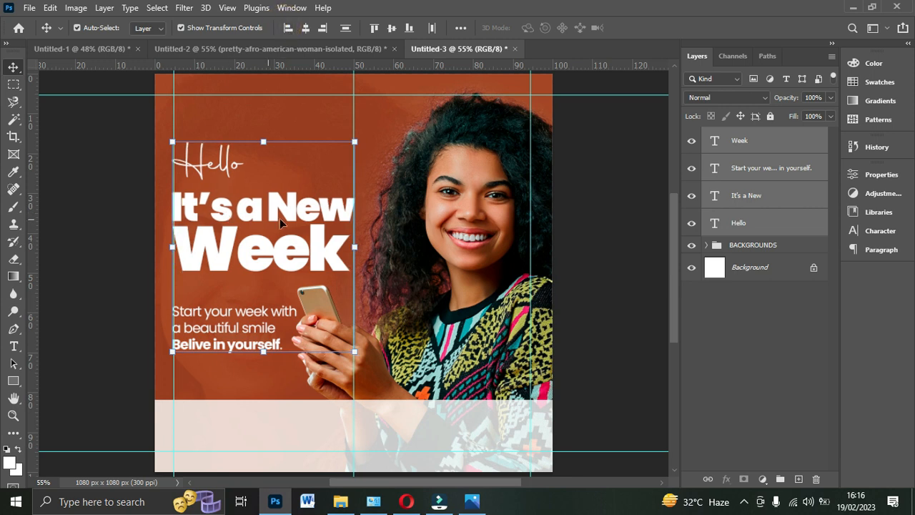
{"action": "left_click", "coordinate": [612, 246]}
- Set the tracking of the three-line "Start your week with" text to 0
{"action": "left_click", "coordinate": [245, 330]}
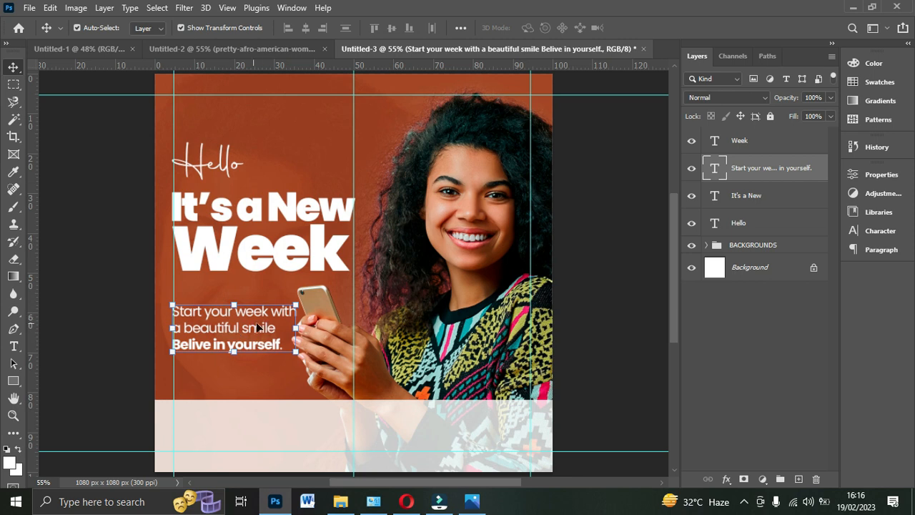
{"action": "left_click", "coordinate": [881, 231]}
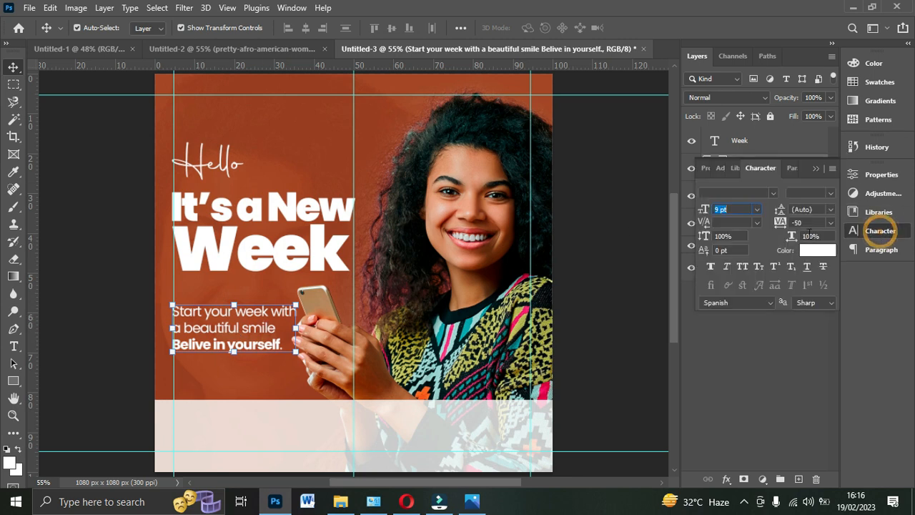
{"action": "left_click", "coordinate": [830, 223]}
{"action": "left_click", "coordinate": [830, 223]}
{"action": "left_click", "coordinate": [832, 223]}
{"action": "left_click", "coordinate": [807, 300]}
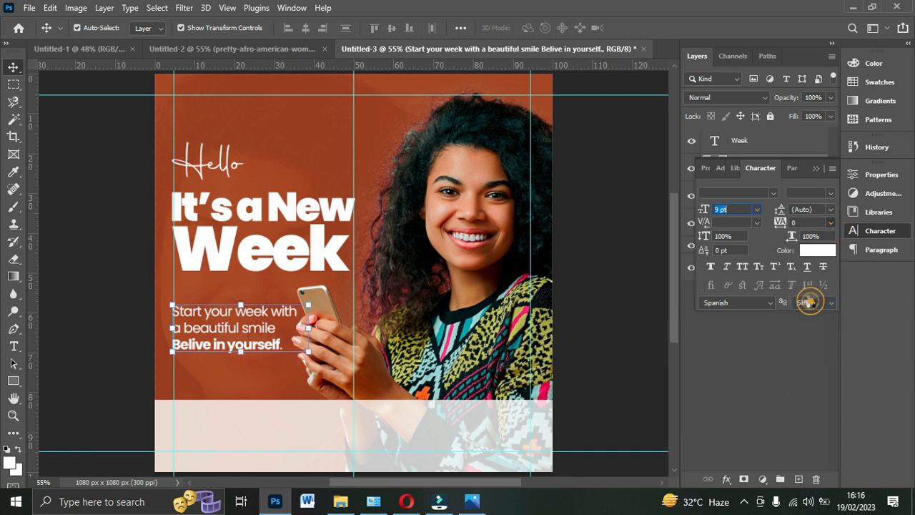
- Nudge the woman's cut-out photo slightly to the right so the phone gives the three-line text more room
{"action": "left_click", "coordinate": [461, 273]}
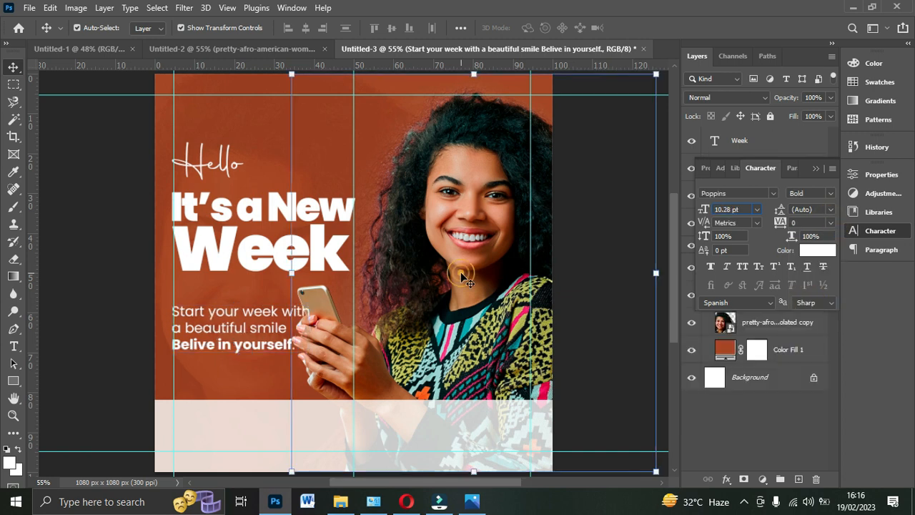
{"action": "key", "text": "Right"}
{"action": "key", "text": "Right"}
{"action": "key", "text": "Right"}
{"action": "key", "text": "Right"}
{"action": "key", "text": "Right"}
{"action": "key", "text": "Right"}
{"action": "key", "text": "Right"}
{"action": "key", "text": "Right"}
{"action": "key", "text": "Right"}
{"action": "key", "text": "Right"}
{"action": "key", "text": "Right"}
{"action": "key", "text": "Right"}
{"action": "key", "text": "Right"}
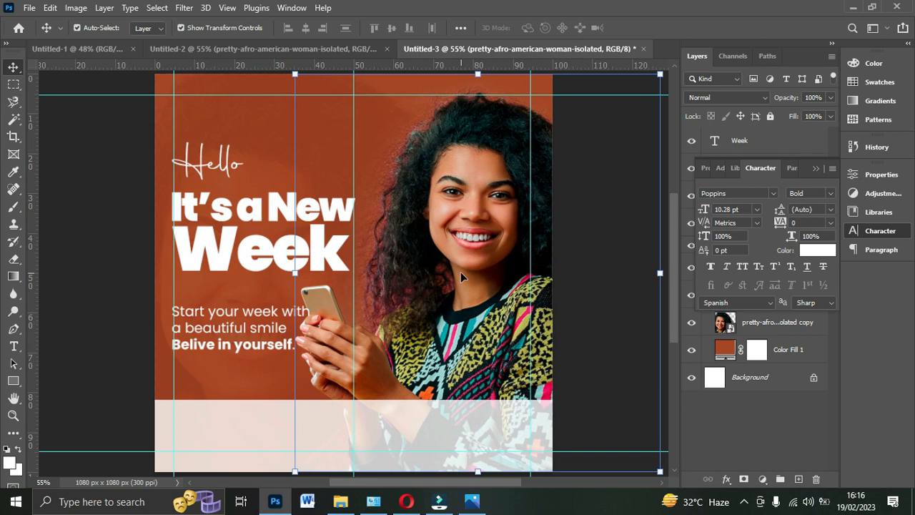
{"action": "key", "text": "Right"}
{"action": "key", "text": "Right"}
{"action": "key", "text": "Right"}
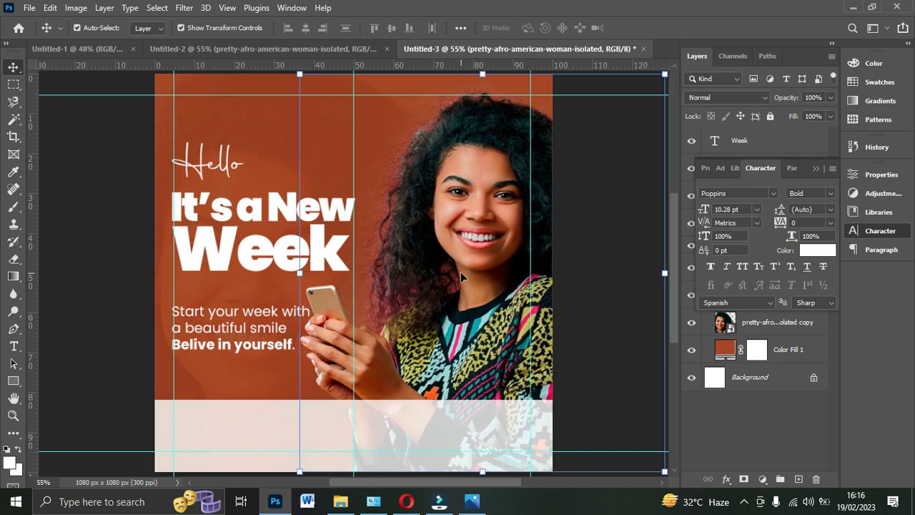
{"action": "left_click", "coordinate": [179, 315]}
{"action": "left_click", "coordinate": [626, 191]}
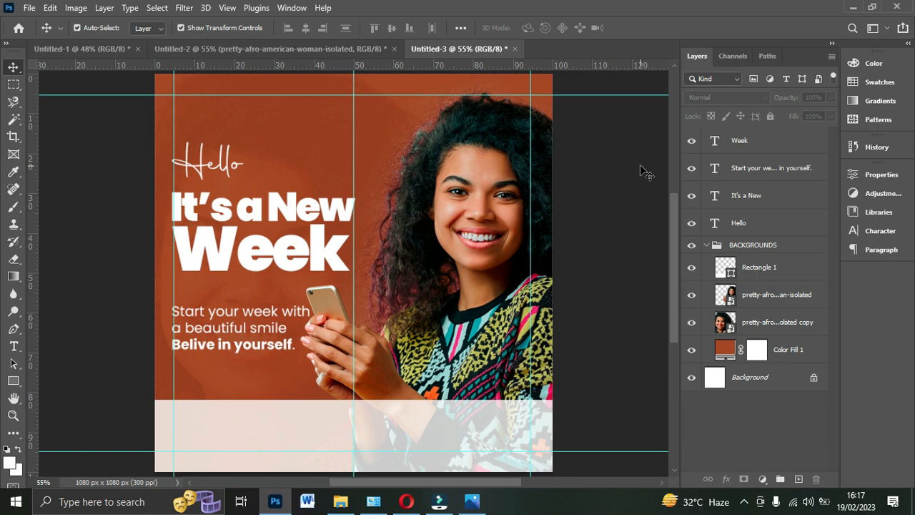
- Collapse the BACKGROUNDS group, then group the four text layers and name the group TEXT
{"action": "left_click", "coordinate": [707, 245]}
{"action": "left_click", "coordinate": [737, 245]}
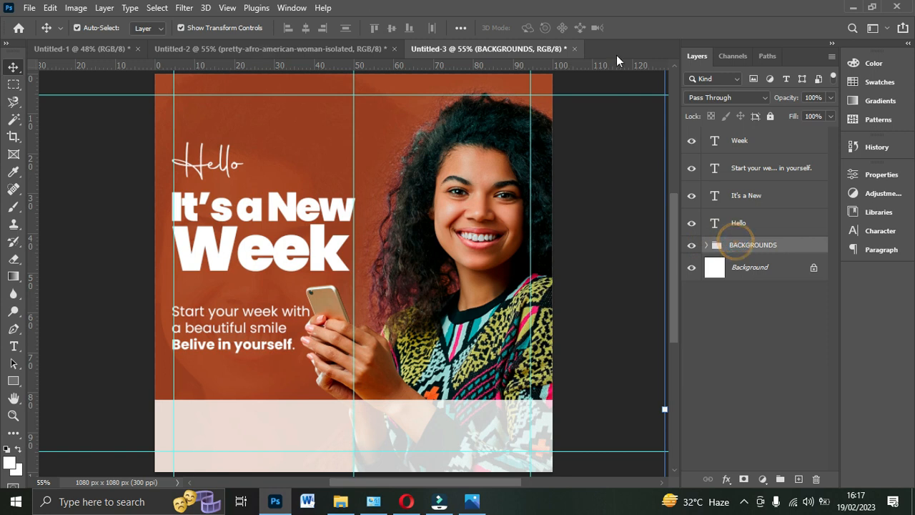
{"action": "left_click", "coordinate": [752, 228]}
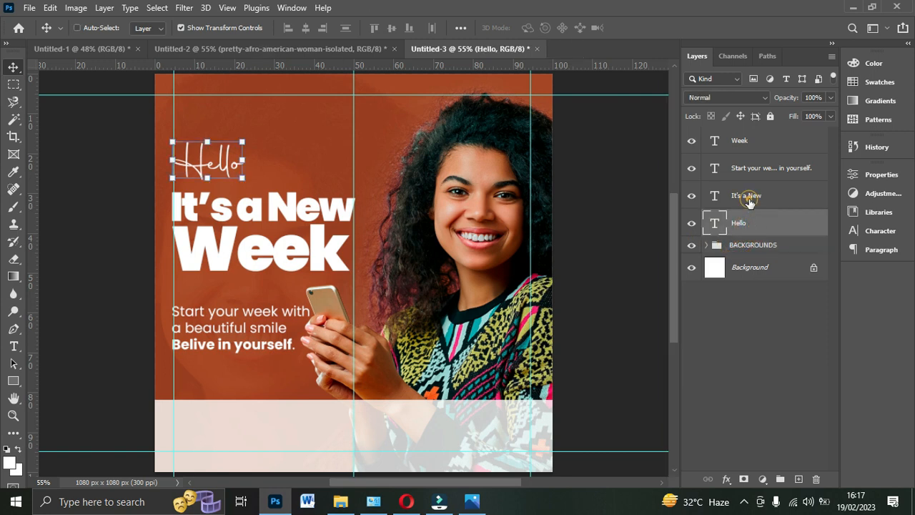
{"action": "left_click", "coordinate": [749, 201], "text": "shift"}
{"action": "left_click", "coordinate": [748, 171], "text": "shift"}
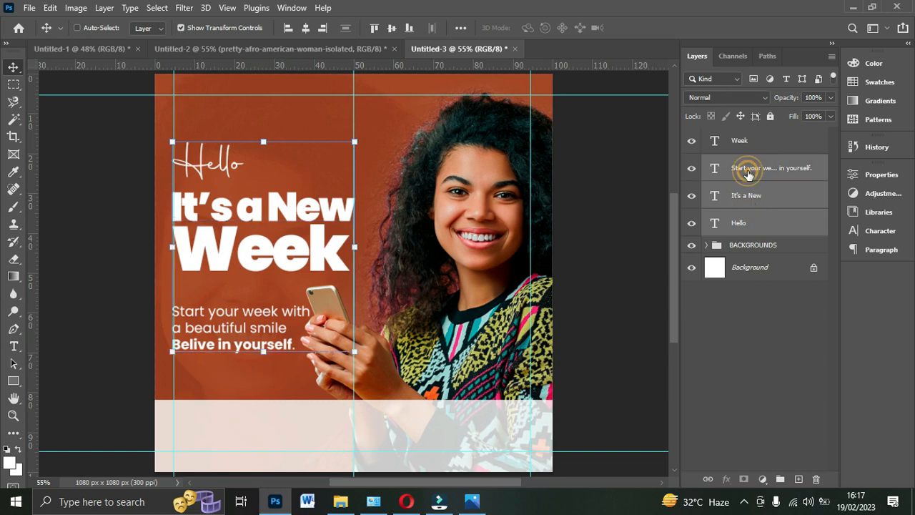
{"action": "left_click", "coordinate": [739, 141], "text": "shift"}
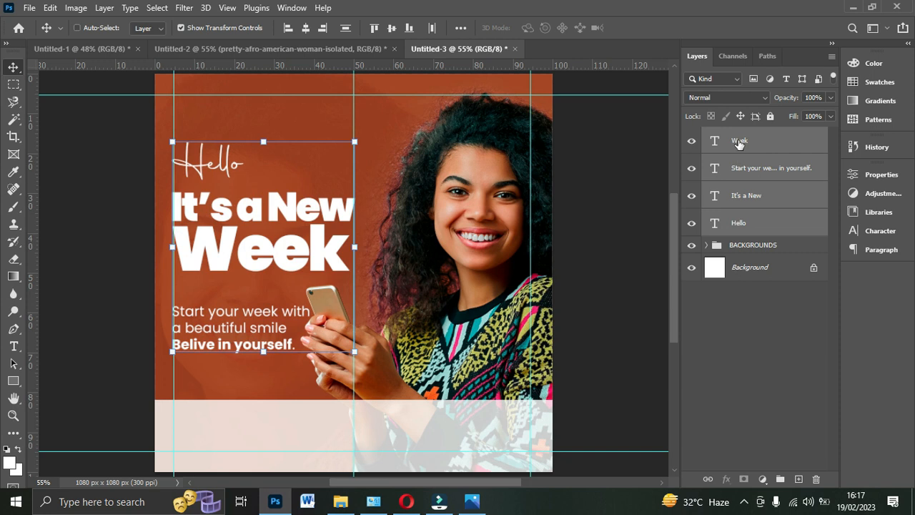
{"action": "key", "text": "ctrl+g"}
{"action": "double_click", "coordinate": [753, 136]}
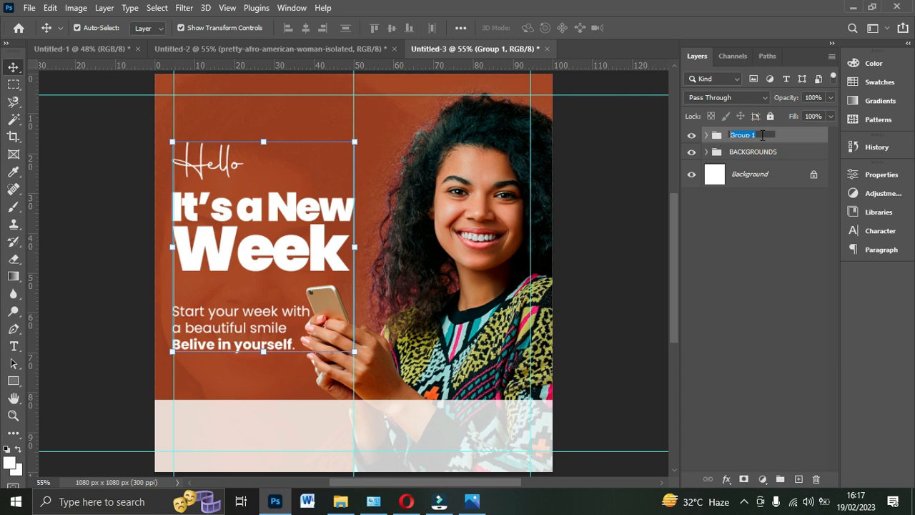
{"action": "type", "text": "TEXT"}
{"action": "key", "text": "Return"}
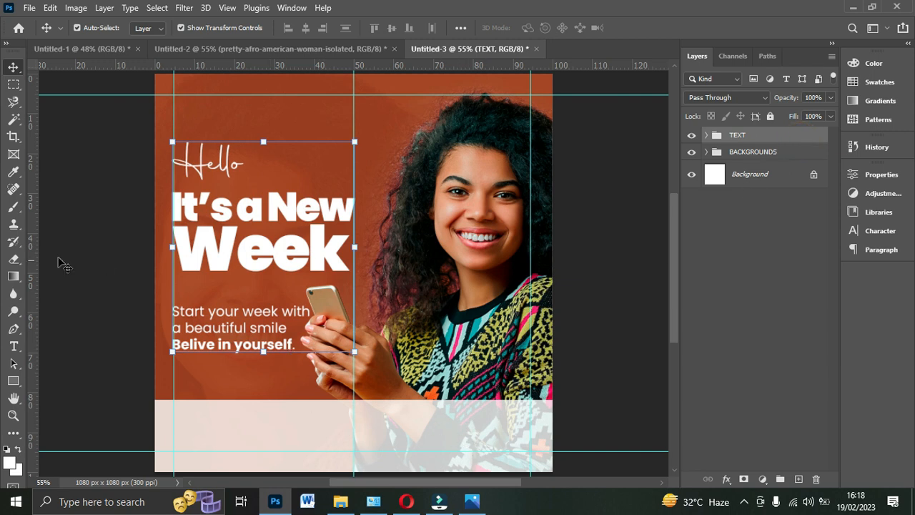
- Set the formatting for new text to black Poppins Regular at 8 pt
{"action": "left_click", "coordinate": [10, 348]}
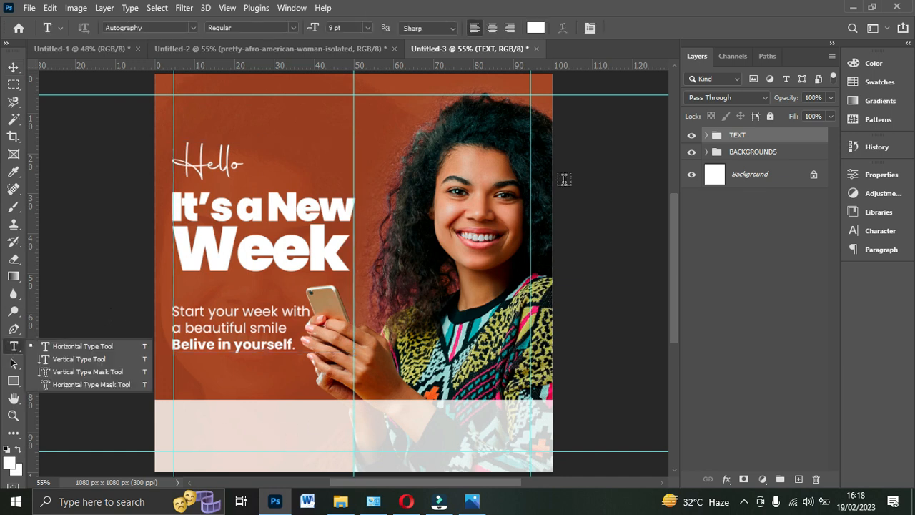
{"action": "left_click", "coordinate": [536, 27]}
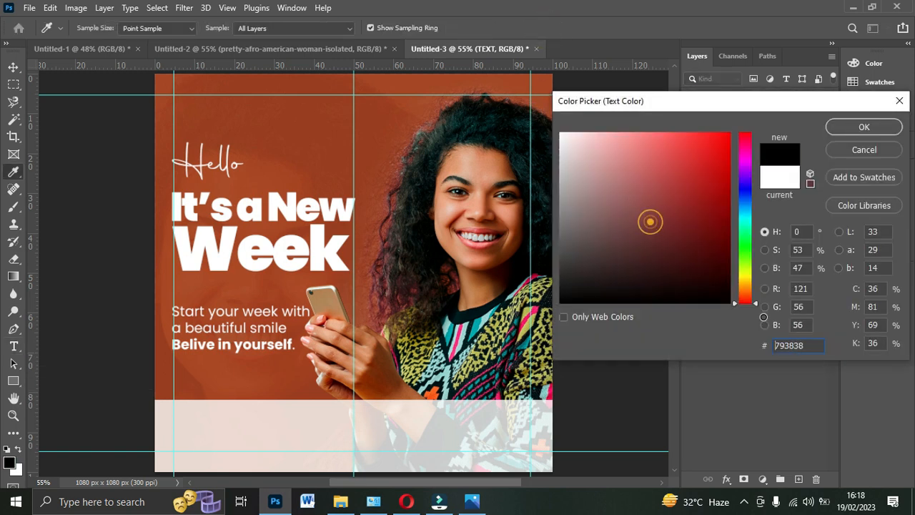
{"action": "left_click", "coordinate": [855, 121]}
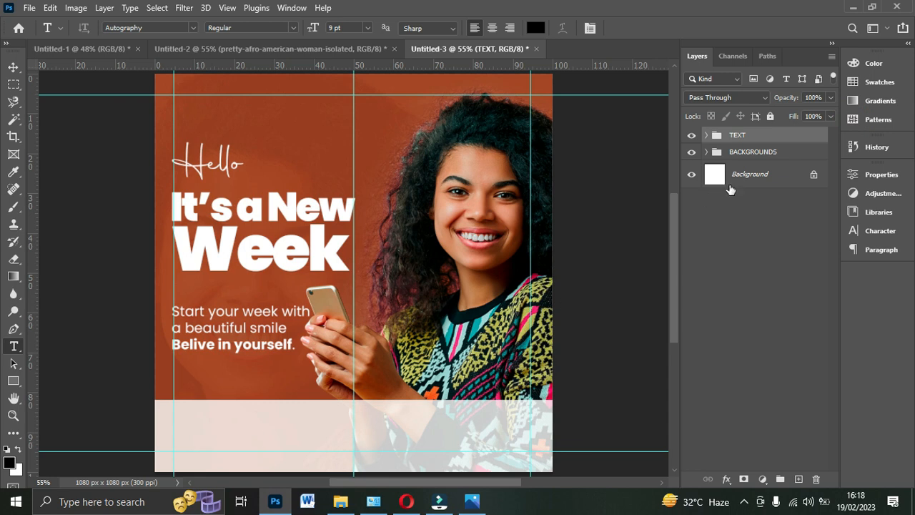
{"action": "left_click", "coordinate": [874, 231]}
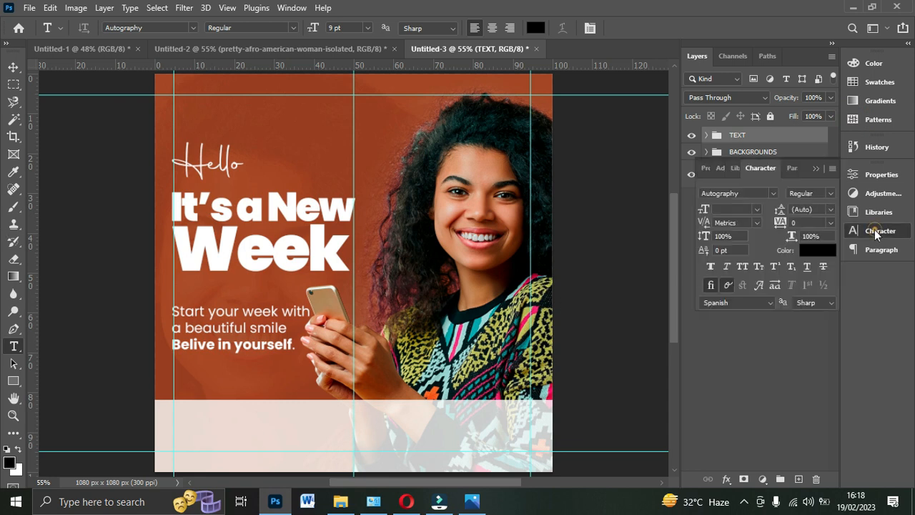
{"action": "left_click", "coordinate": [756, 209]}
{"action": "left_click", "coordinate": [772, 193]}
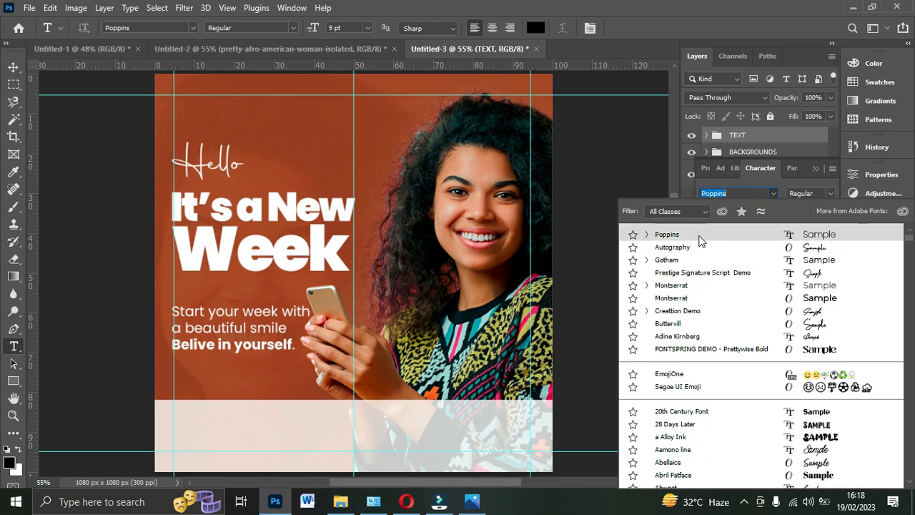
{"action": "left_click", "coordinate": [701, 241]}
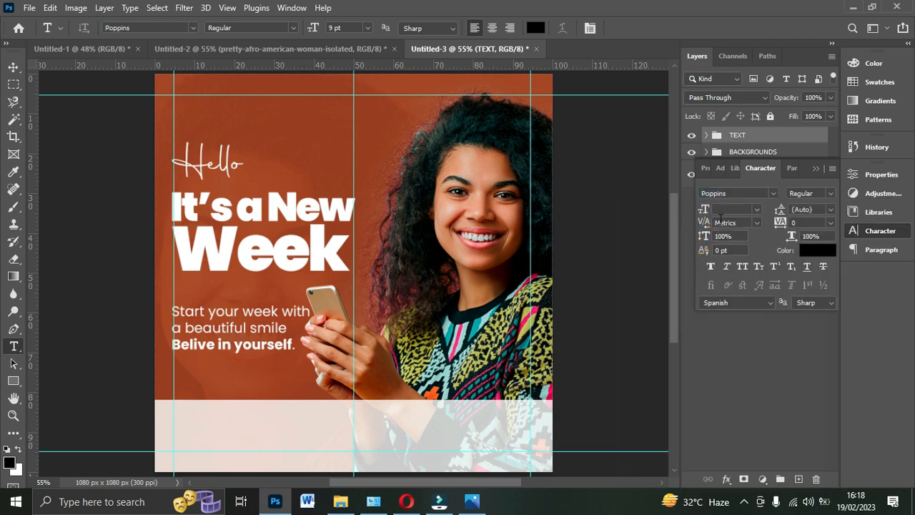
{"action": "left_click", "coordinate": [756, 209]}
{"action": "left_click", "coordinate": [742, 238]}
{"action": "left_click", "coordinate": [755, 208]}
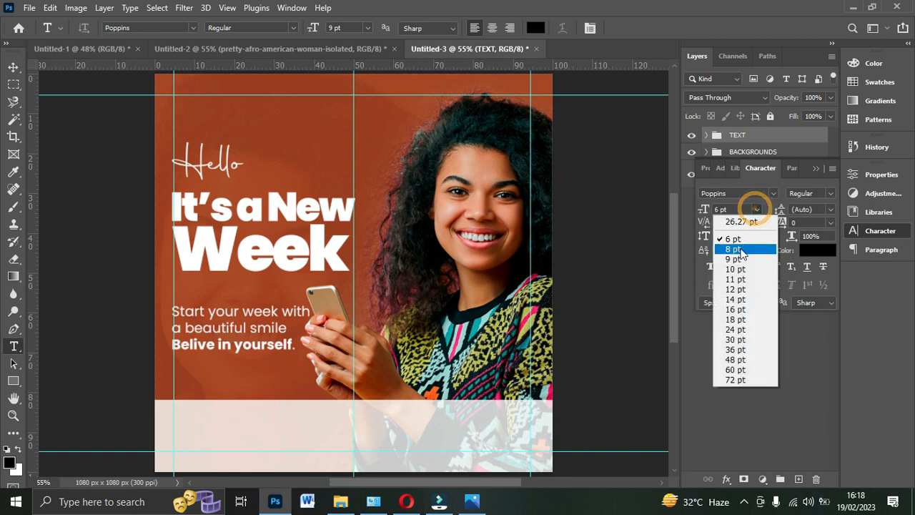
{"action": "left_click", "coordinate": [741, 246]}
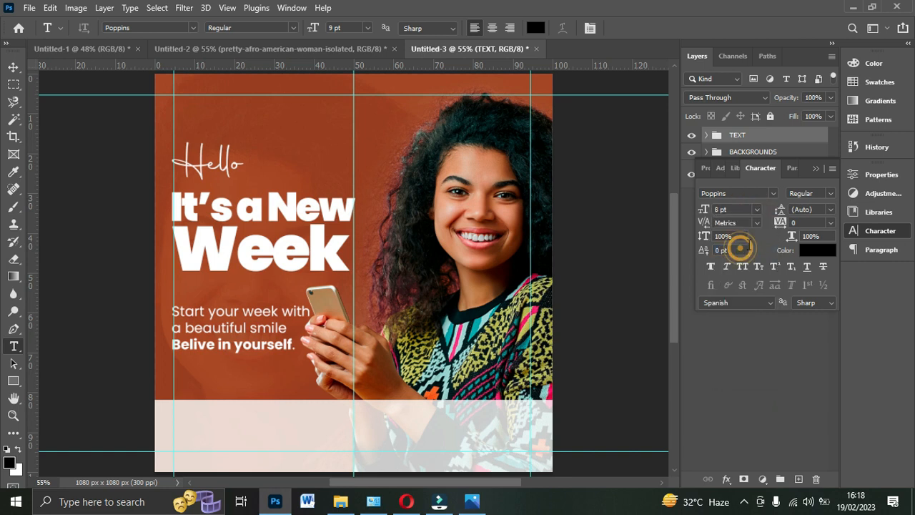
{"action": "left_click", "coordinate": [275, 439]}
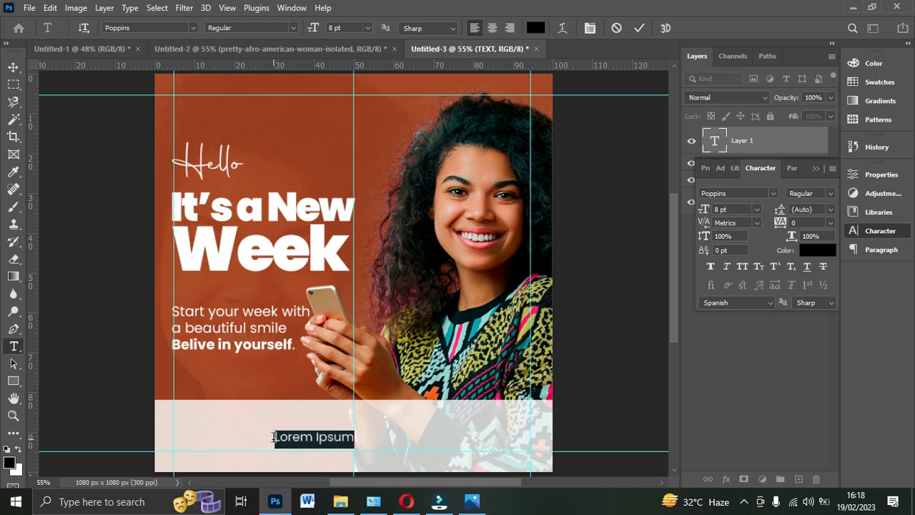
{"action": "type", "text": "www."}
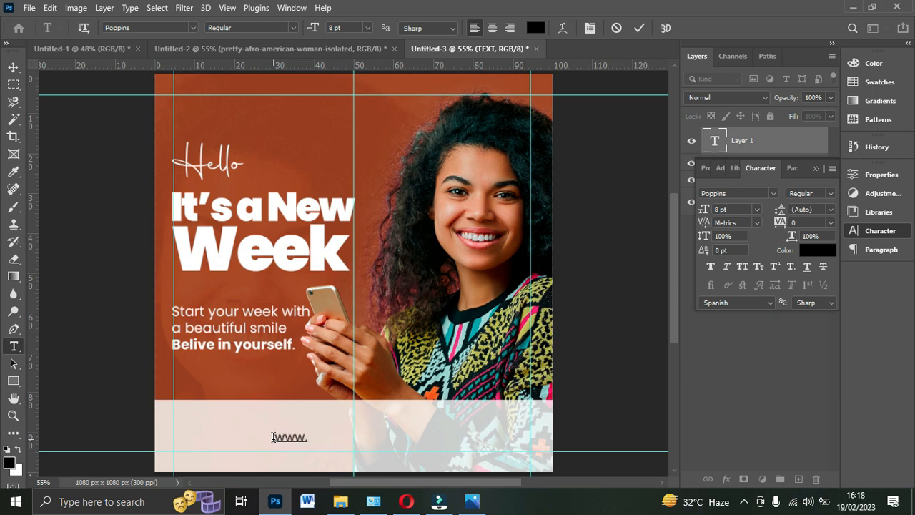
{"action": "type", "text": "mimak"}
{"action": "type", "text": "lgh.co"}
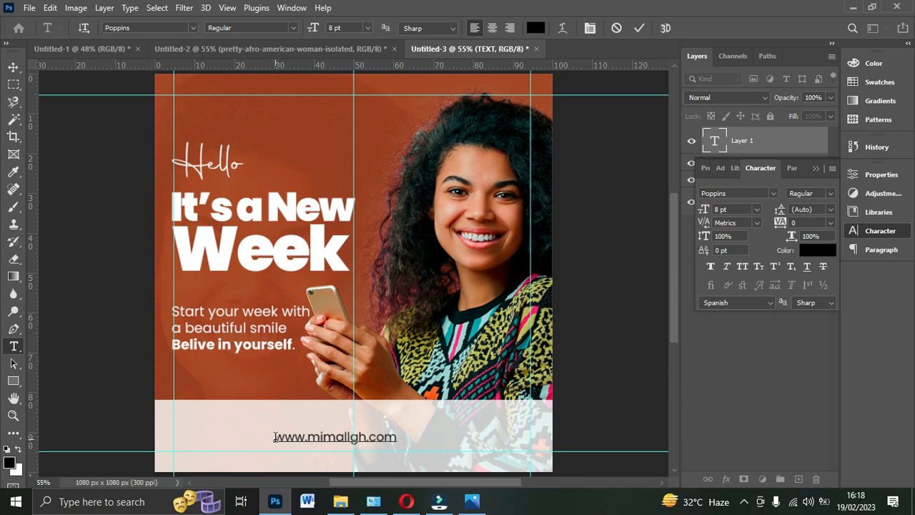
{"action": "type", "text": "m"}
{"action": "left_click", "coordinate": [641, 28]}
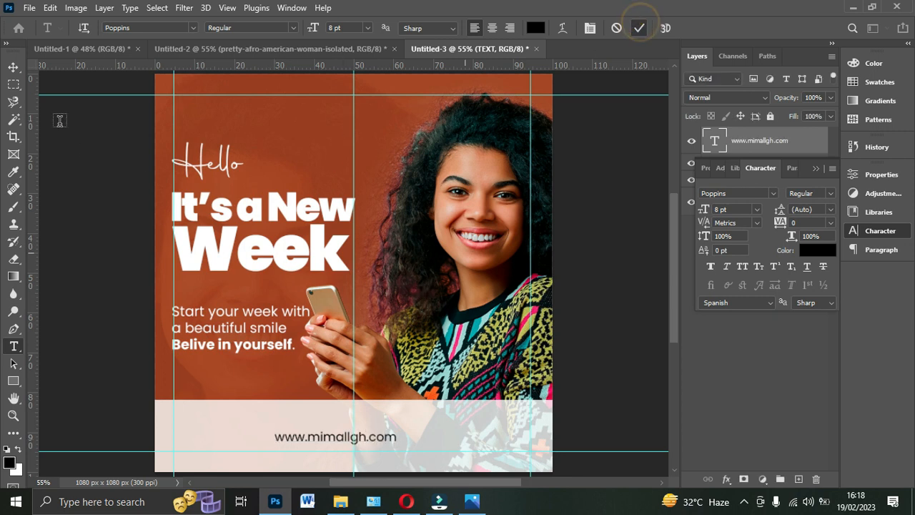
{"action": "left_click", "coordinate": [13, 68]}
{"action": "left_click_drag", "start_coordinate": [312, 440], "coordinate": [245, 442]}
- Duplicate the web address to the right of the middle guide and change the copy's wording to "MiMall Gh"
{"action": "key", "text": "ctrl+j"}
{"action": "left_click_drag", "start_coordinate": [308, 445], "coordinate": [465, 442]}
{"action": "double_click", "coordinate": [465, 442]}
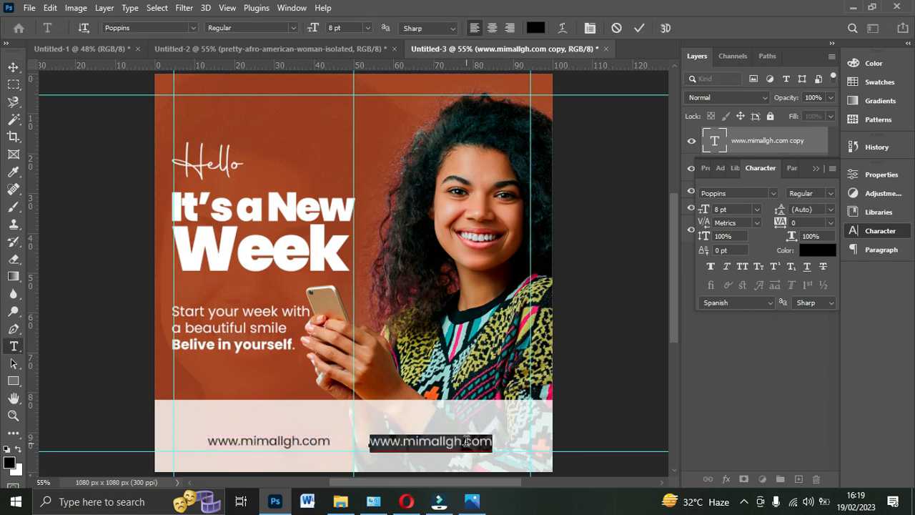
{"action": "type", "text": "MiM "}
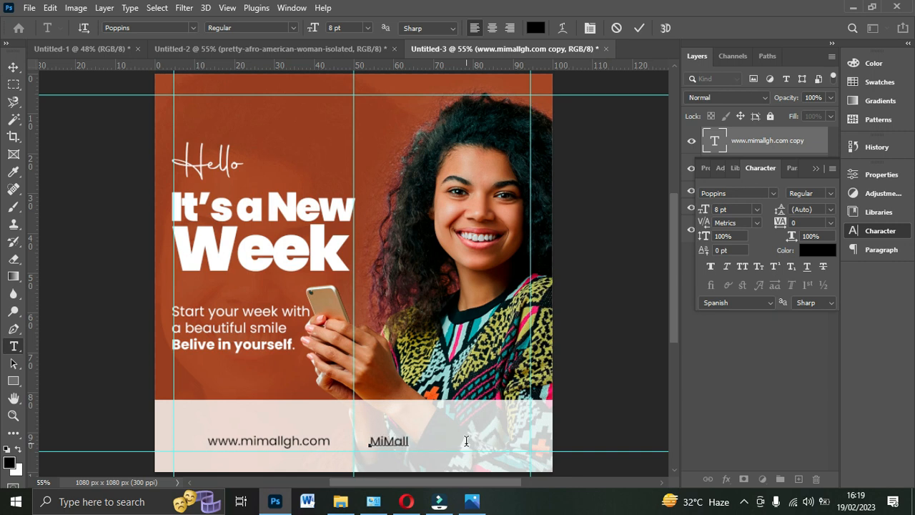
{"action": "type", "text": "ll Gh"}
{"action": "left_click", "coordinate": [638, 27]}
- Duplicate the "MiMall Gh" footer text and change the copy's wording to "Mimall_gh"
{"action": "key", "text": "v"}
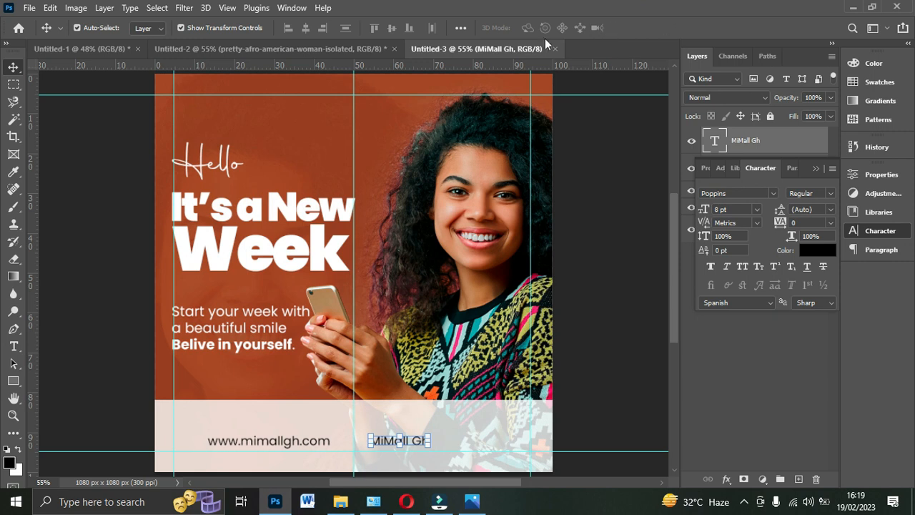
{"action": "left_click_drag", "start_coordinate": [413, 441], "coordinate": [480, 424]}
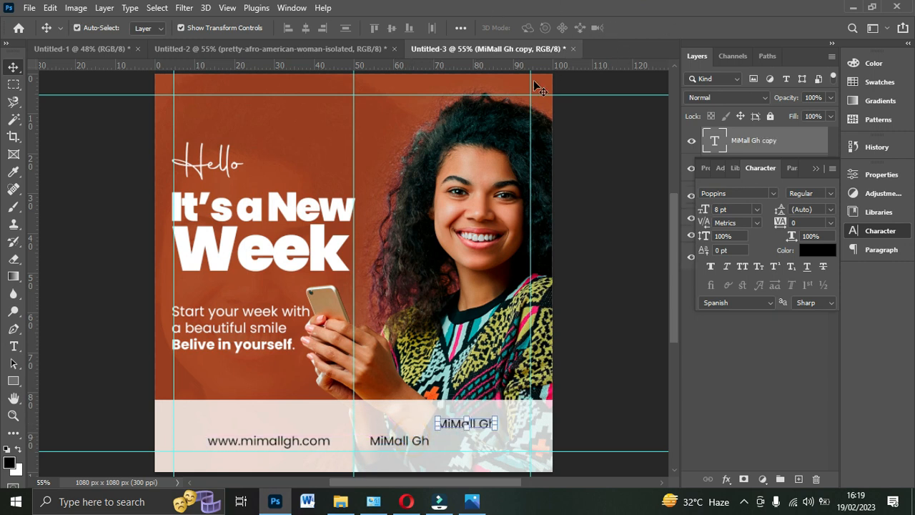
{"action": "double_click", "coordinate": [484, 425]}
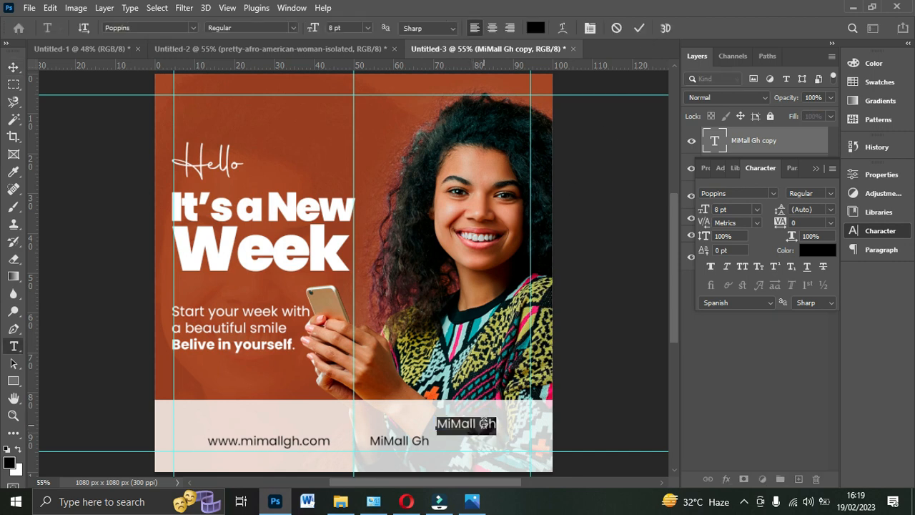
{"action": "type", "text": "M"}
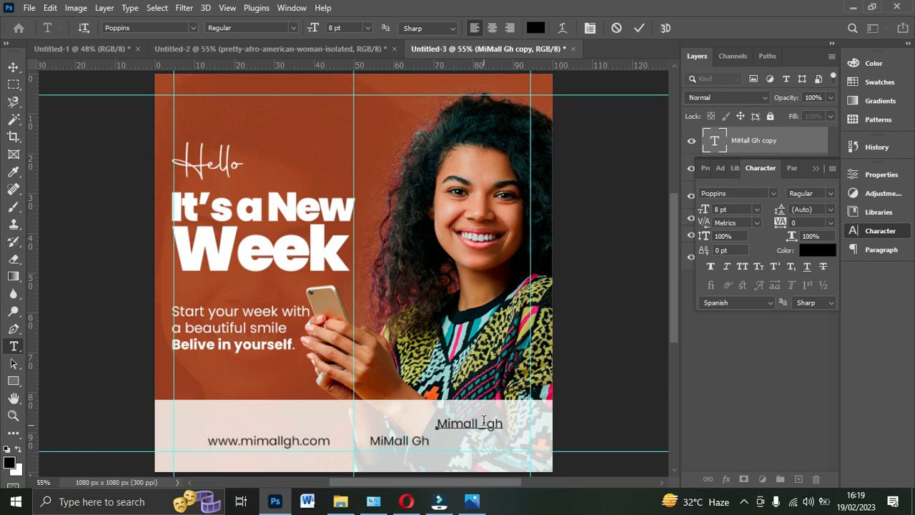
{"action": "left_click", "coordinate": [640, 28]}
{"action": "key", "text": "v"}
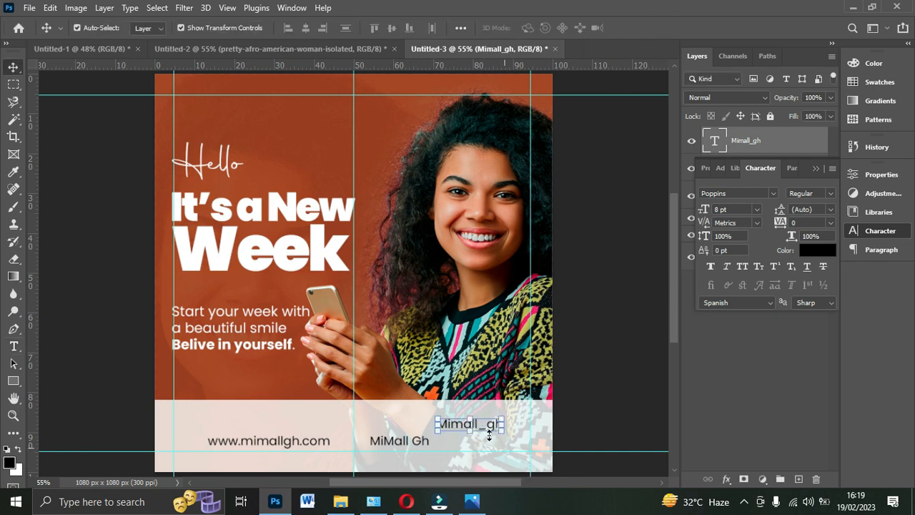
- Move "Mimall_gh" to end at the flyer's right guide, and shift "MiMall Gh" and the web address slightly left
{"action": "left_click_drag", "start_coordinate": [485, 428], "coordinate": [513, 440]}
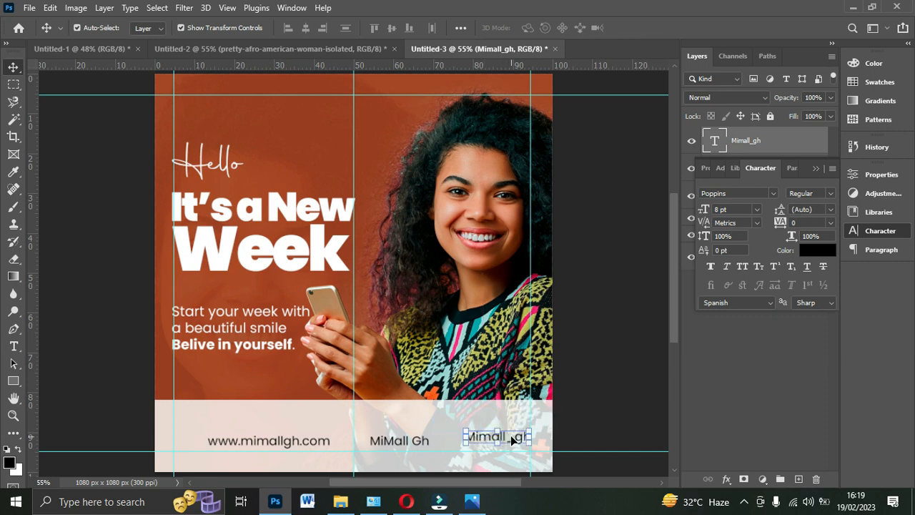
{"action": "left_click_drag", "start_coordinate": [413, 445], "coordinate": [403, 445]}
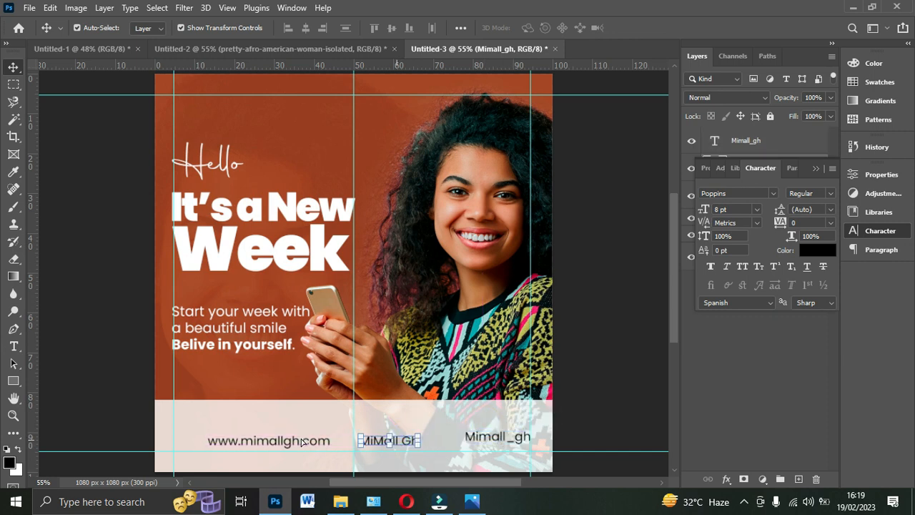
{"action": "left_click_drag", "start_coordinate": [268, 445], "coordinate": [250, 444]}
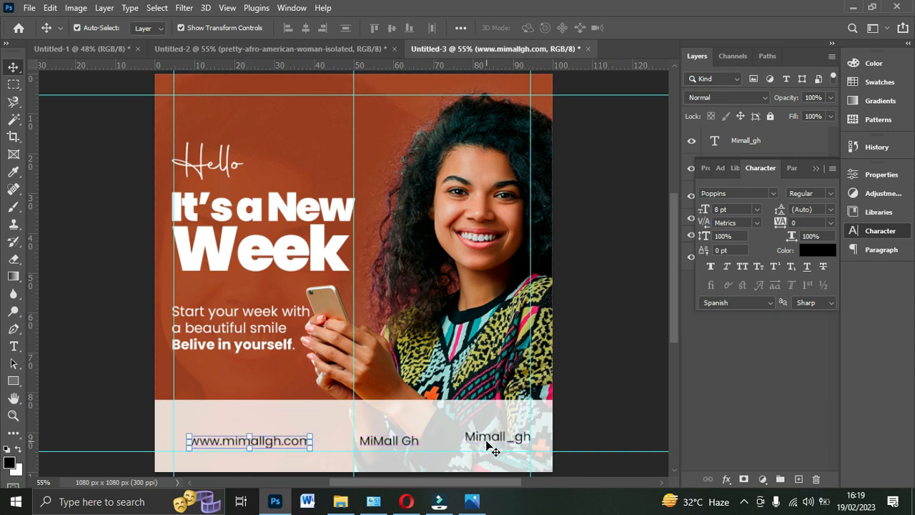
- Align the three footer text layers to each other by their vertical centers
{"action": "left_click", "coordinate": [817, 167]}
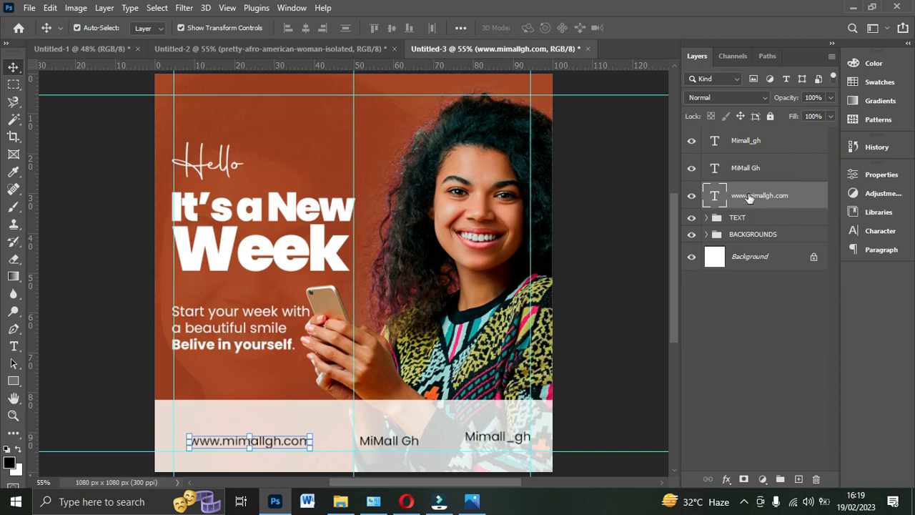
{"action": "left_click", "coordinate": [746, 168], "text": "ctrl"}
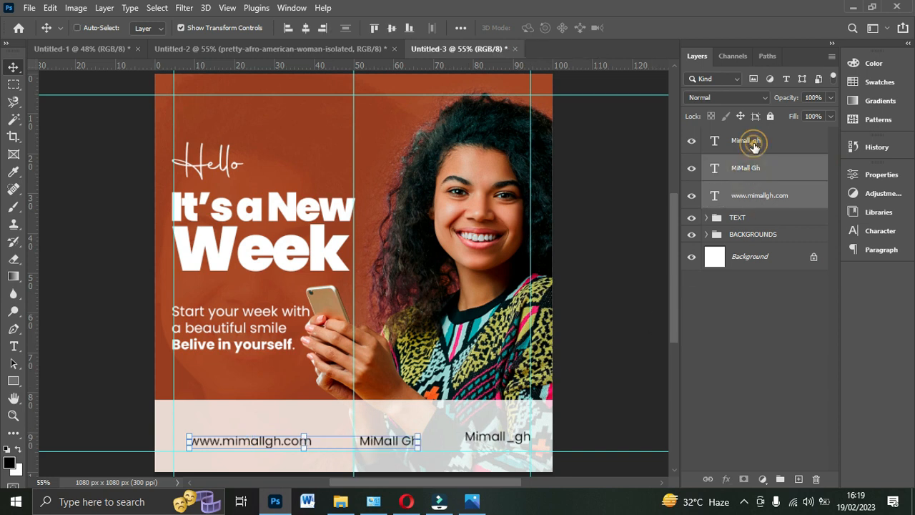
{"action": "left_click", "coordinate": [754, 143], "text": "ctrl"}
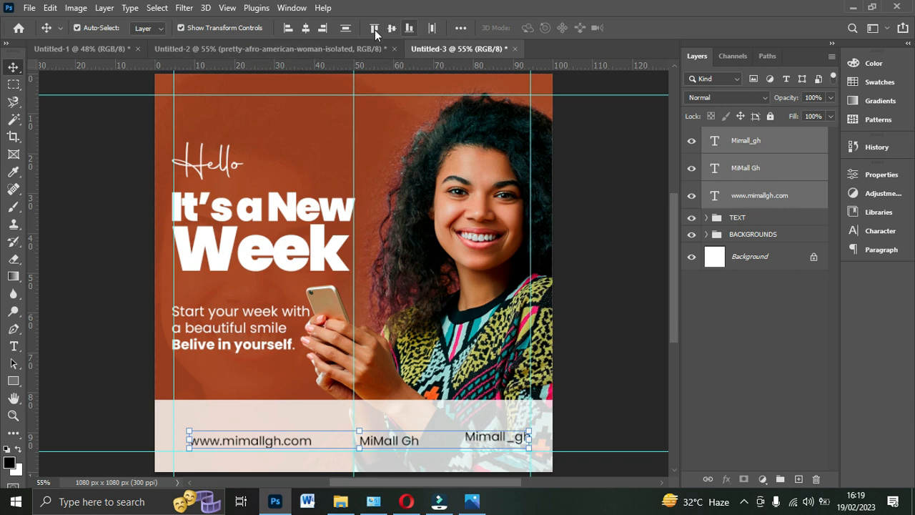
{"action": "left_click", "coordinate": [305, 28]}
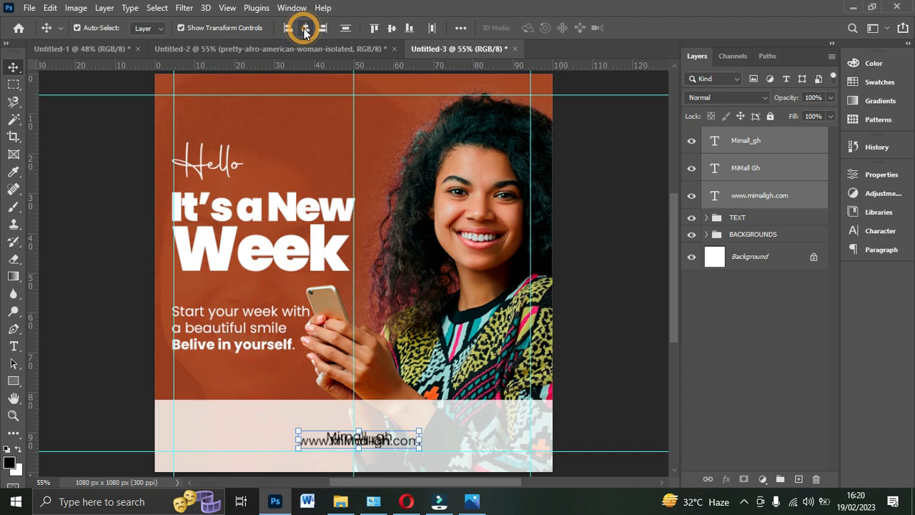
{"action": "key", "text": "ctrl+z"}
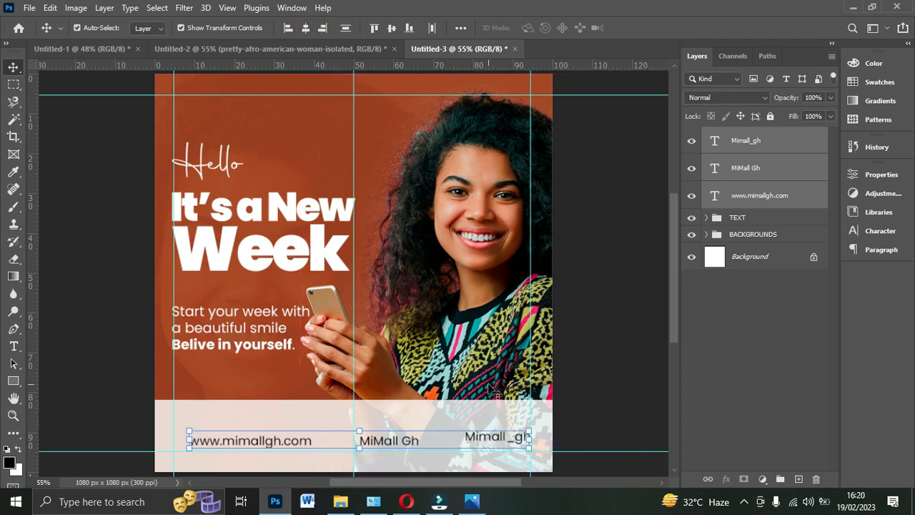
{"action": "left_click", "coordinate": [389, 28]}
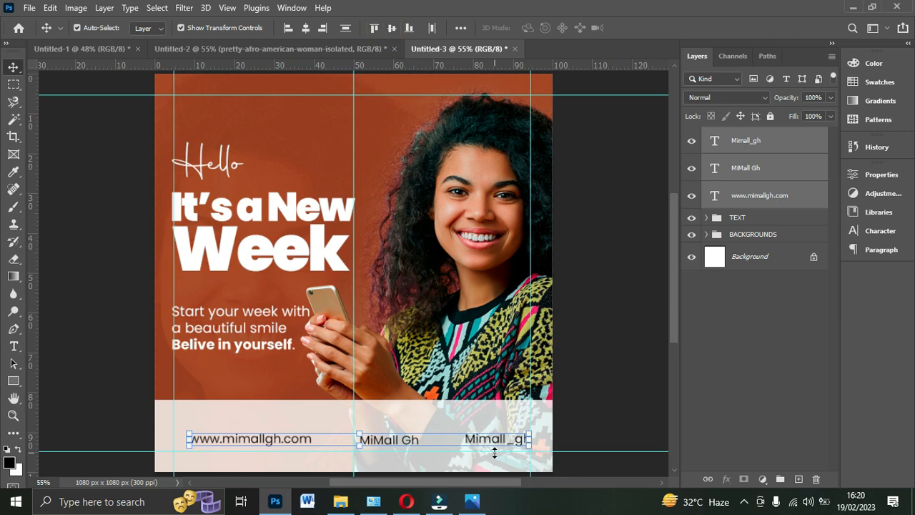
{"action": "left_click", "coordinate": [578, 384]}
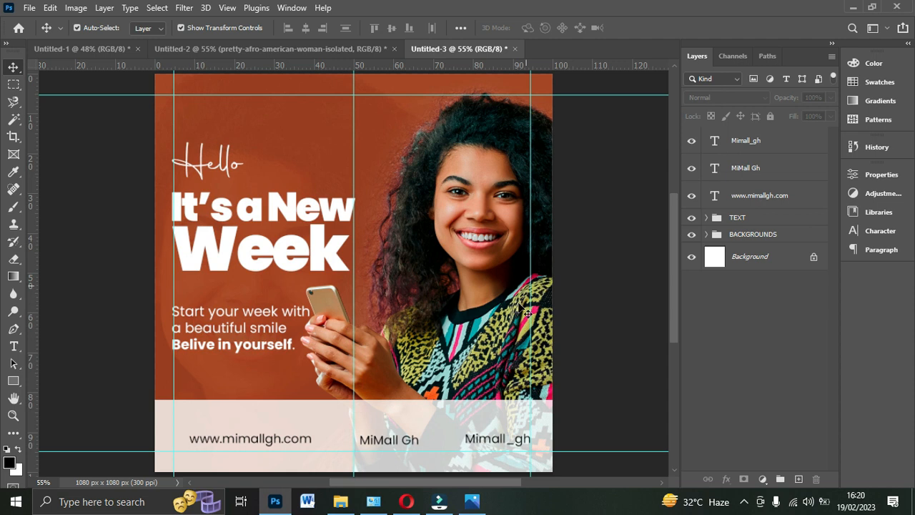
- Duplicate the "MiMall Gh" text above the web address and replace the copy's wording with "f"
{"action": "left_click", "coordinate": [394, 446]}
{"action": "key", "text": "ctrl"}
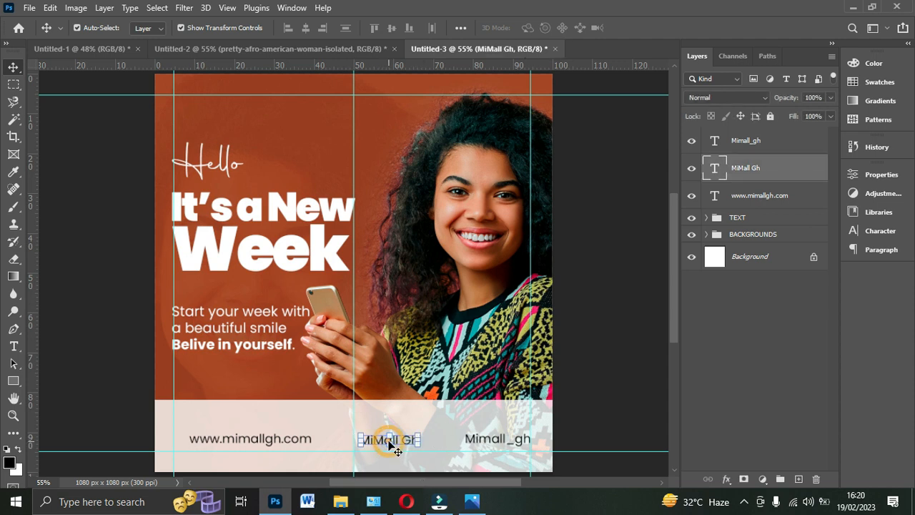
{"action": "key", "text": "ctrl+j"}
{"action": "left_click_drag", "start_coordinate": [388, 439], "coordinate": [324, 425]}
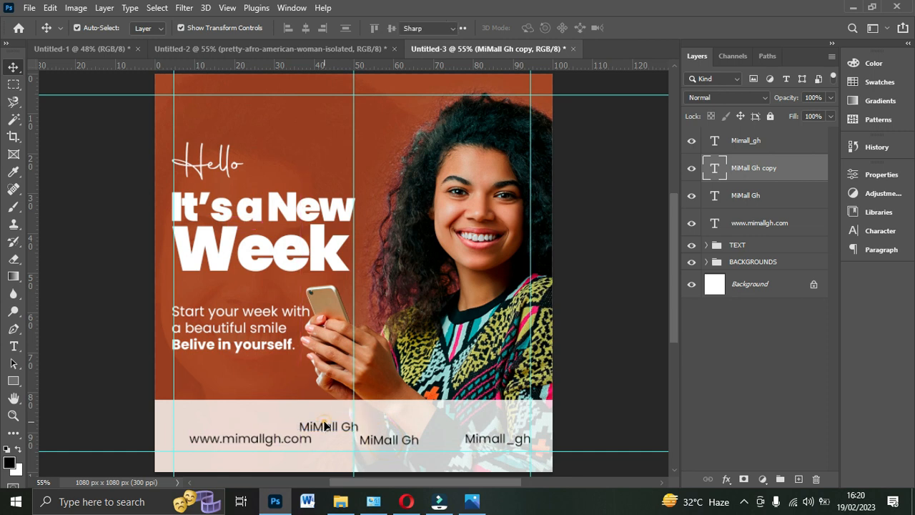
{"action": "double_click", "coordinate": [324, 426]}
{"action": "key", "text": "BackSpace"}
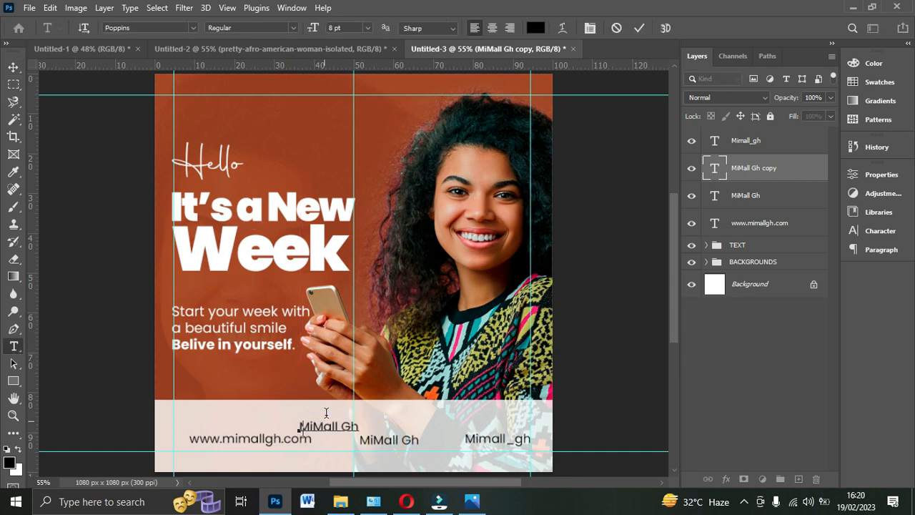
{"action": "type", "text": "f"}
{"action": "left_click", "coordinate": [638, 28]}
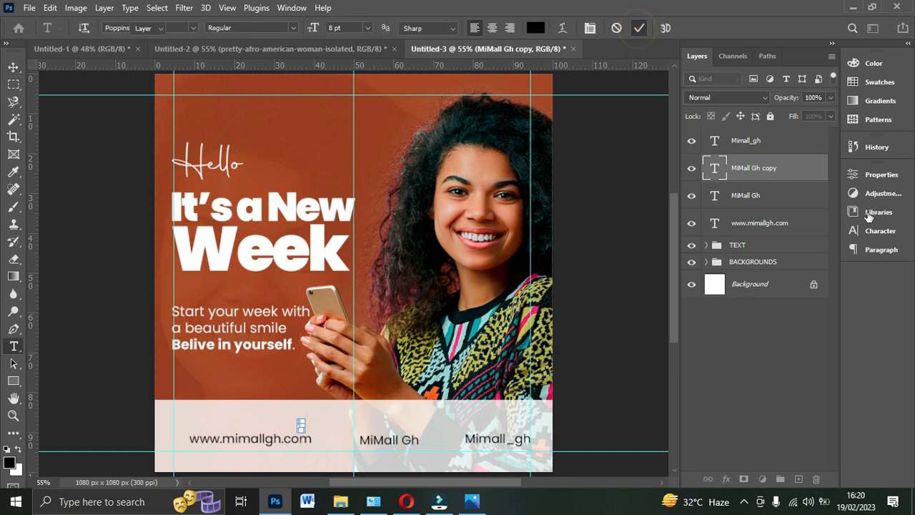
{"action": "key", "text": "v"}
- Set the font of the "f" text to font social media 2018 to turn it into a Facebook icon
{"action": "left_click", "coordinate": [881, 231]}
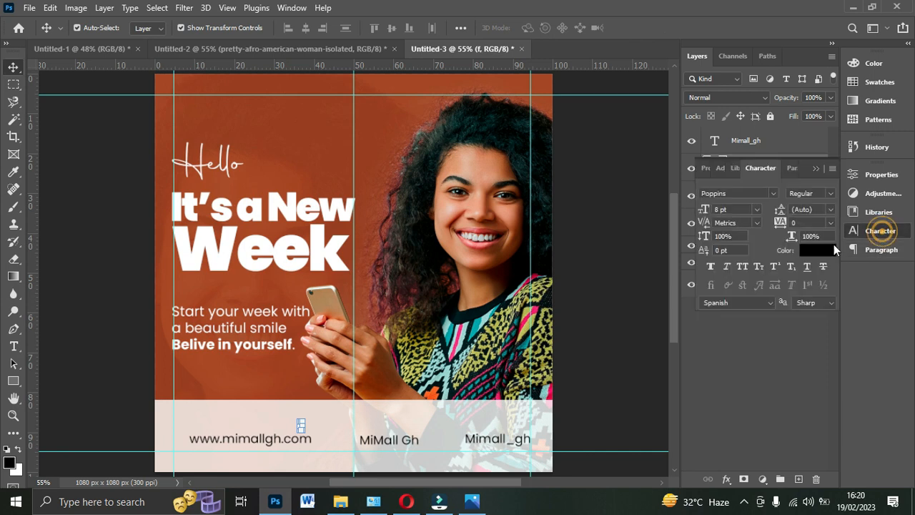
{"action": "left_click", "coordinate": [773, 194]}
{"action": "type", "text": "font social media ..."}
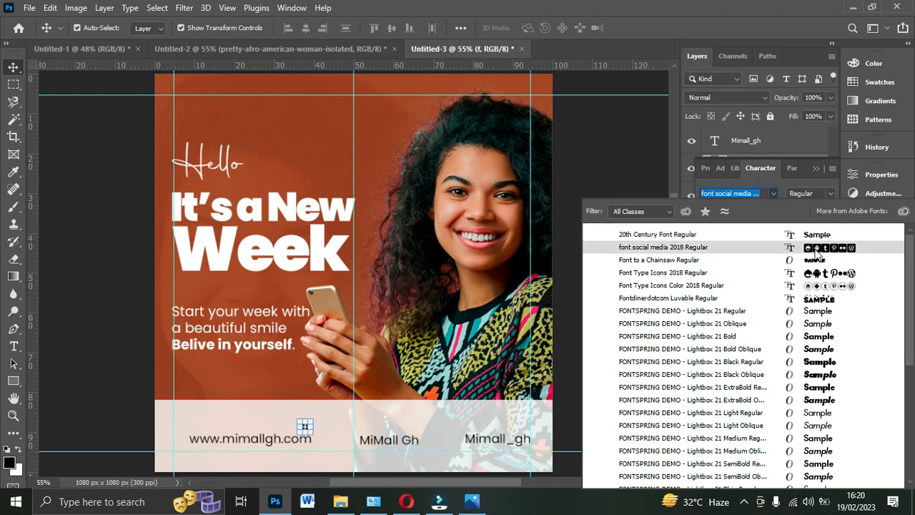
{"action": "left_click", "coordinate": [817, 252]}
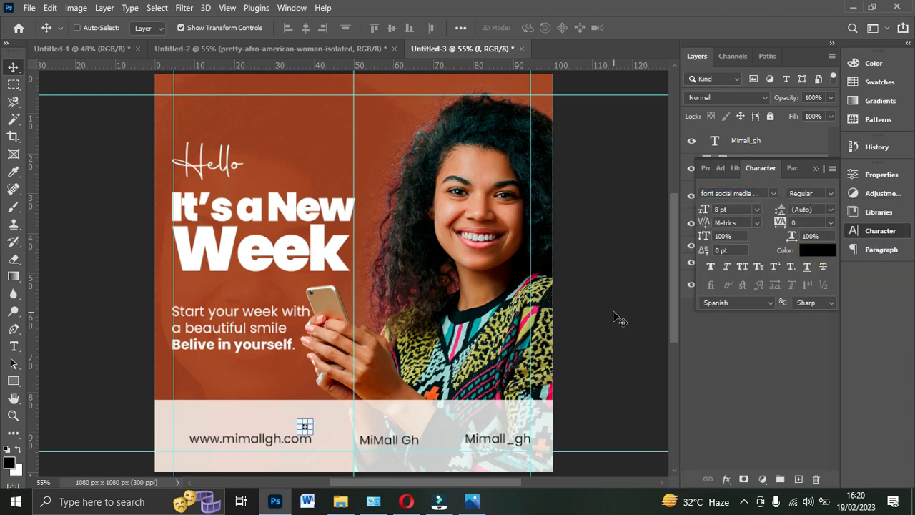
- Place the Facebook icon directly in front of "MiMall Gh" on the footer band
{"action": "key", "text": "ctrl+plus"}
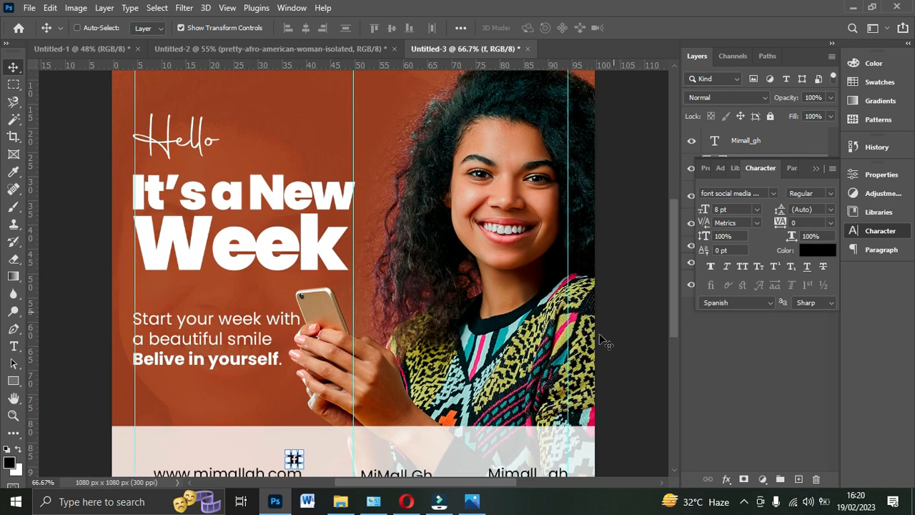
{"action": "scroll", "coordinate": [607, 333], "scroll_direction": "down", "scroll_amount": 3}
{"action": "scroll", "coordinate": [592, 334], "scroll_direction": "right", "scroll_amount": 2}
{"action": "key", "text": "ctrl+plus"}
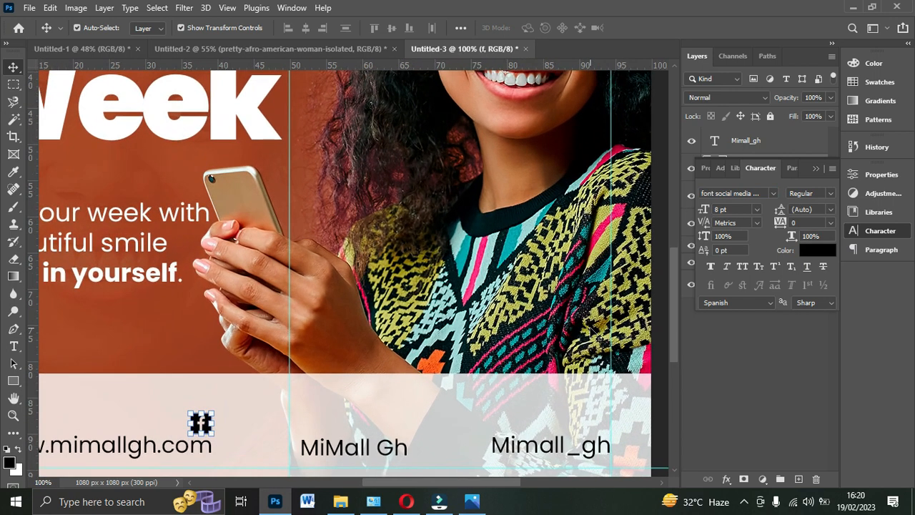
{"action": "scroll", "coordinate": [393, 370], "scroll_direction": "down", "scroll_amount": 3}
{"action": "scroll", "coordinate": [301, 402], "scroll_direction": "down", "scroll_amount": 2}
{"action": "left_click", "coordinate": [256, 421]}
{"action": "left_click_drag", "start_coordinate": [201, 305], "coordinate": [285, 330]}
{"action": "key", "text": "Right"}
{"action": "key", "text": "Right"}
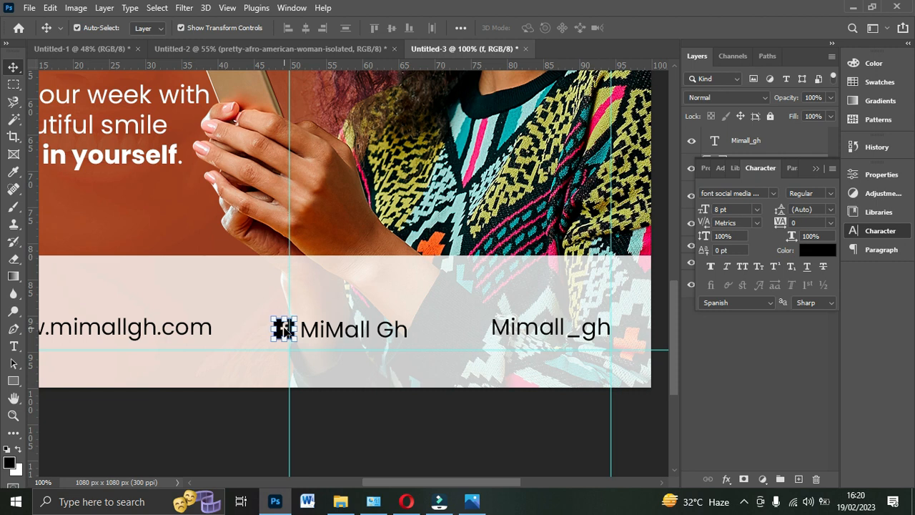
- Duplicate the Facebook icon and place the copy directly in front of "Mimall_gh"
{"action": "key", "text": "ctrl+j"}
{"action": "left_click_drag", "start_coordinate": [284, 329], "coordinate": [499, 331]}
{"action": "key", "text": "ctrl+t"}
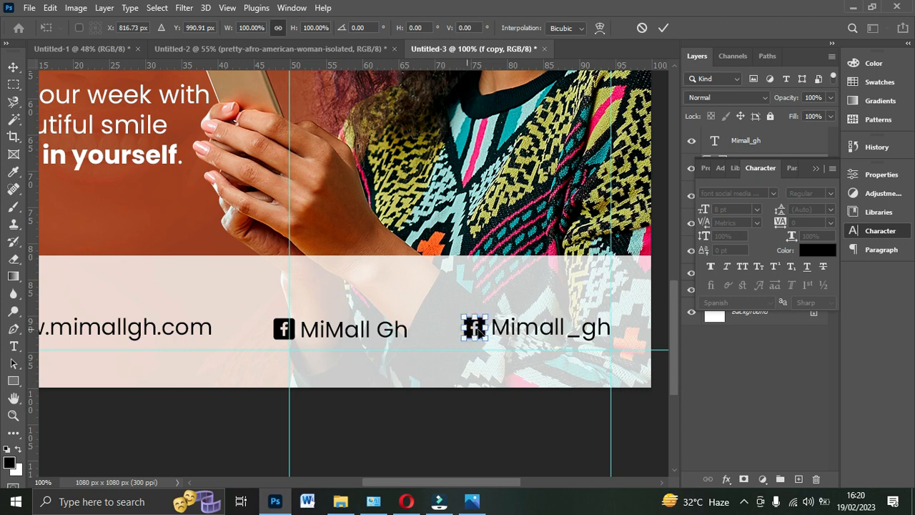
- Replace the copied icon's text with "c t", starting with the Instagram icon, and shift it left to clear "Mimall_gh"
{"action": "double_click", "coordinate": [479, 333]}
{"action": "double_click", "coordinate": [478, 332]}
{"action": "double_click", "coordinate": [475, 331]}
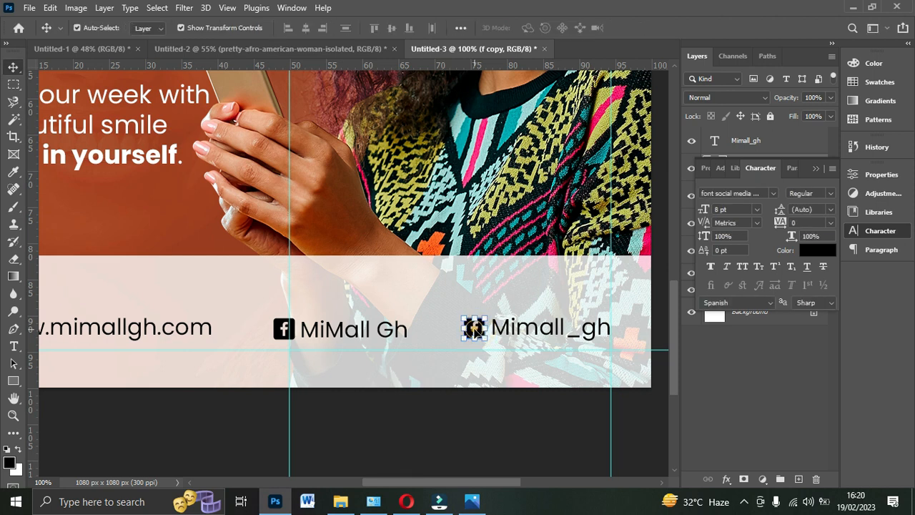
{"action": "double_click", "coordinate": [475, 330]}
{"action": "type", "text": "i"}
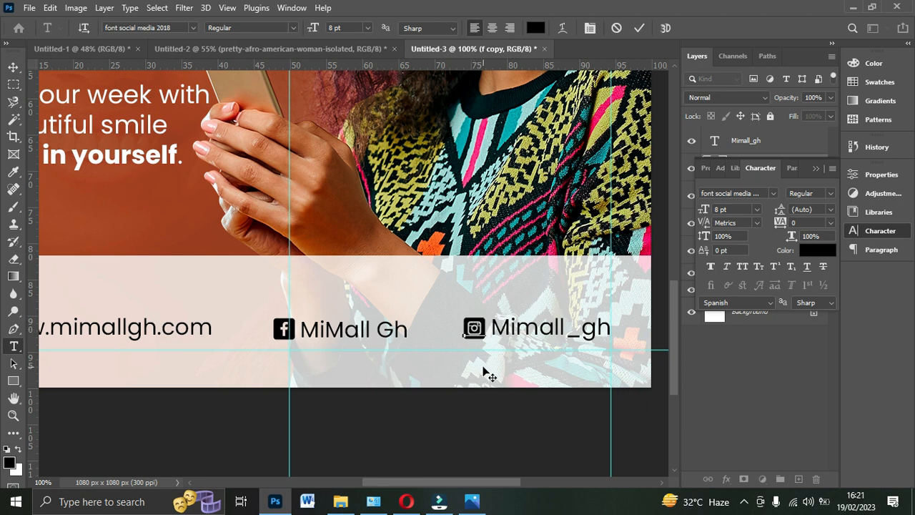
{"action": "type", "text": "v"}
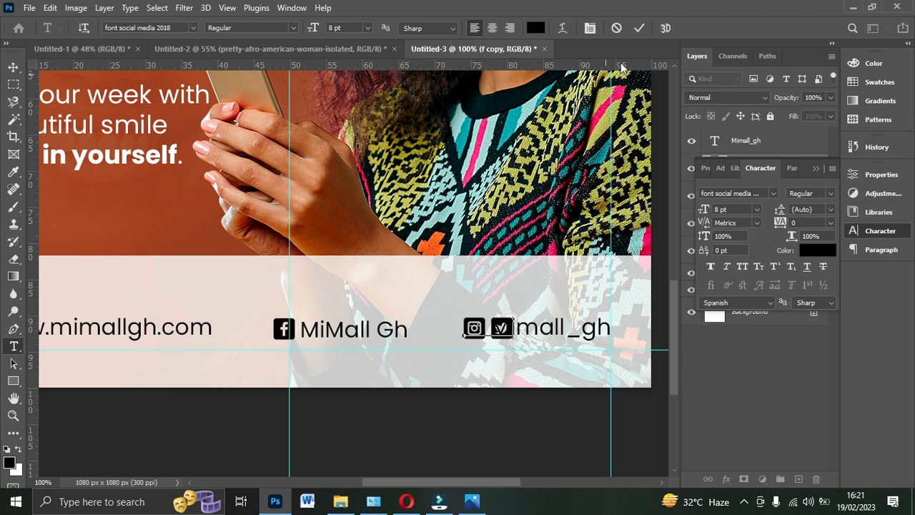
{"action": "left_click", "coordinate": [640, 28]}
{"action": "key", "text": "v"}
{"action": "left_click_drag", "start_coordinate": [479, 332], "coordinate": [453, 330]}
- Import the "website 1" globe image from the Vectors folder on the D: drive into the flyer
{"action": "left_click_drag", "start_coordinate": [374, 485], "coordinate": [286, 482]}
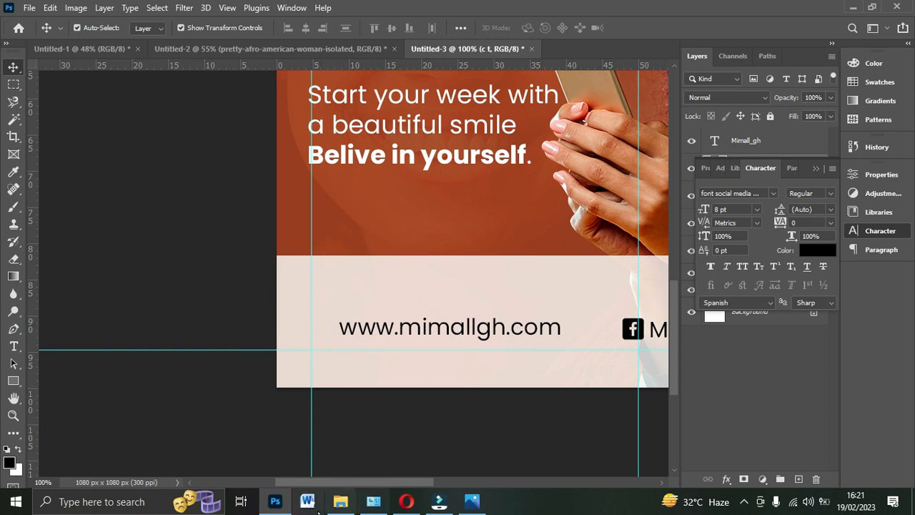
{"action": "left_click", "coordinate": [341, 502]}
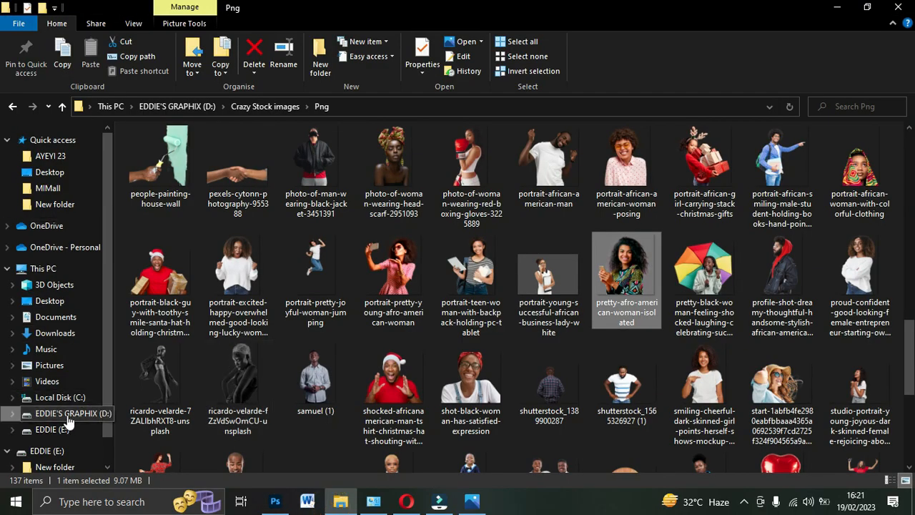
{"action": "left_click", "coordinate": [65, 414]}
{"action": "scroll", "coordinate": [315, 361], "scroll_direction": "down", "scroll_amount": 2}
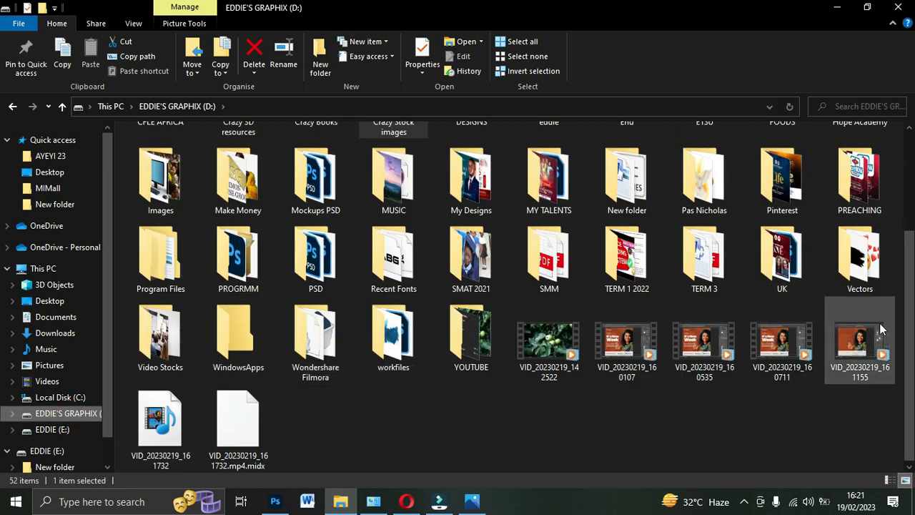
{"action": "double_click", "coordinate": [863, 267]}
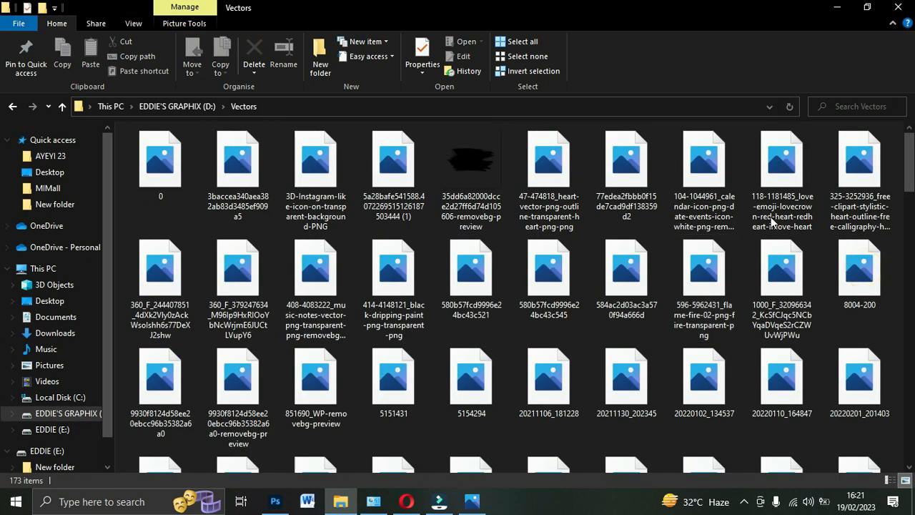
{"action": "left_click_drag", "start_coordinate": [908, 145], "coordinate": [910, 448]}
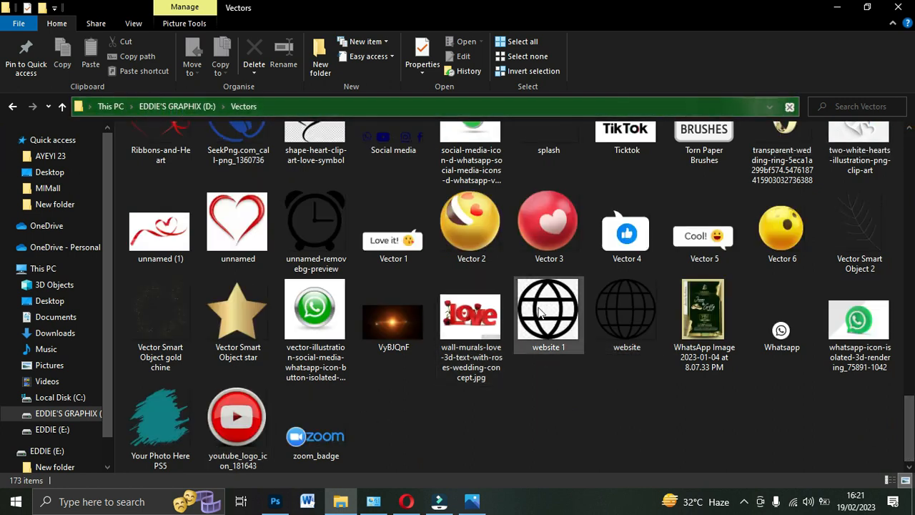
{"action": "left_click_drag", "start_coordinate": [547, 315], "coordinate": [379, 300]}
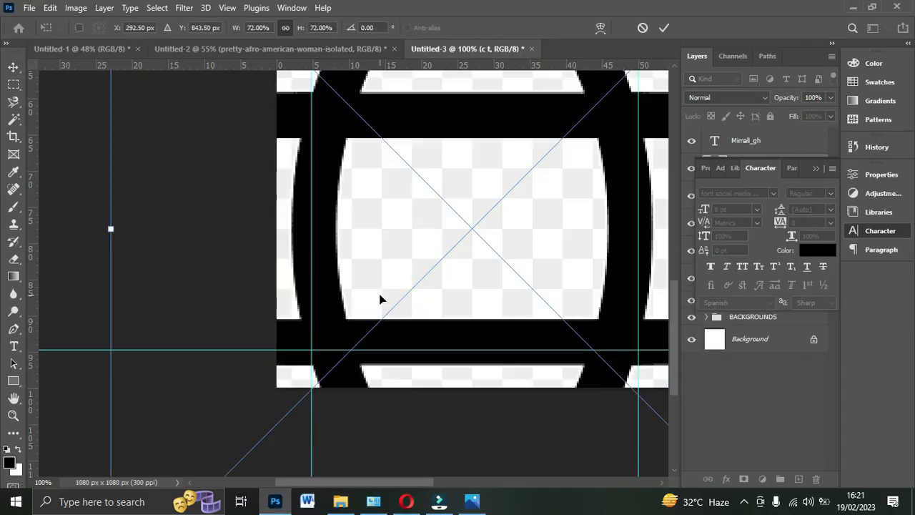
{"action": "left_click_drag", "start_coordinate": [111, 240], "coordinate": [361, 261]}
{"action": "left_click_drag", "start_coordinate": [270, 262], "coordinate": [534, 265]}
{"action": "left_click_drag", "start_coordinate": [594, 266], "coordinate": [333, 327]}
{"action": "left_click_drag", "start_coordinate": [341, 259], "coordinate": [341, 307]}
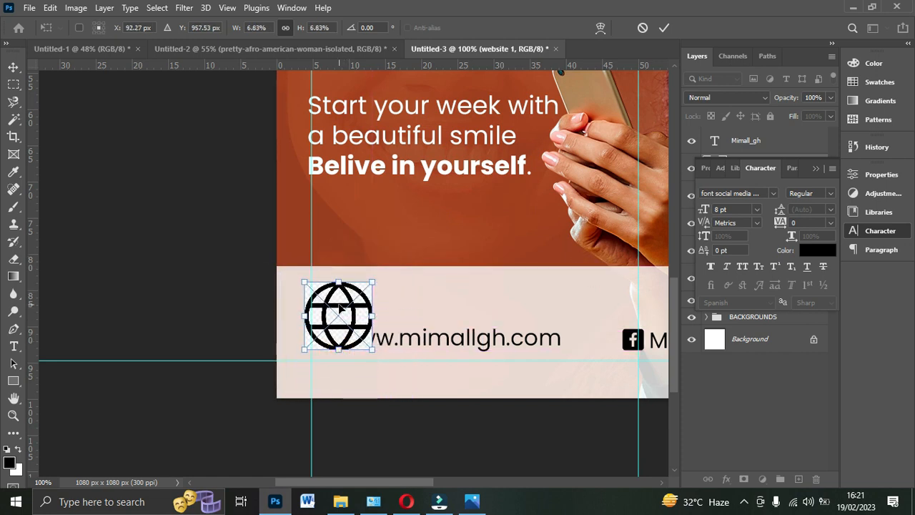
{"action": "key", "text": "Return"}
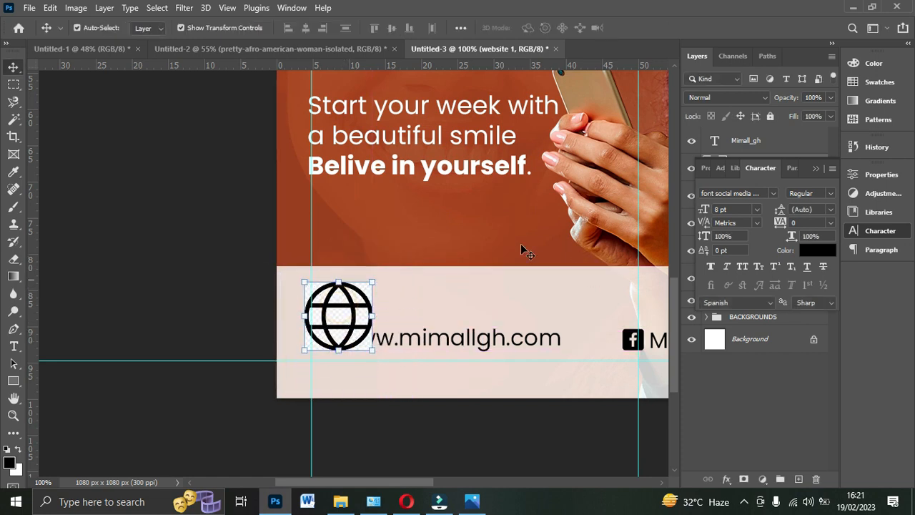
{"action": "left_click", "coordinate": [817, 168]}
{"action": "left_click_drag", "start_coordinate": [339, 317], "coordinate": [366, 307]}
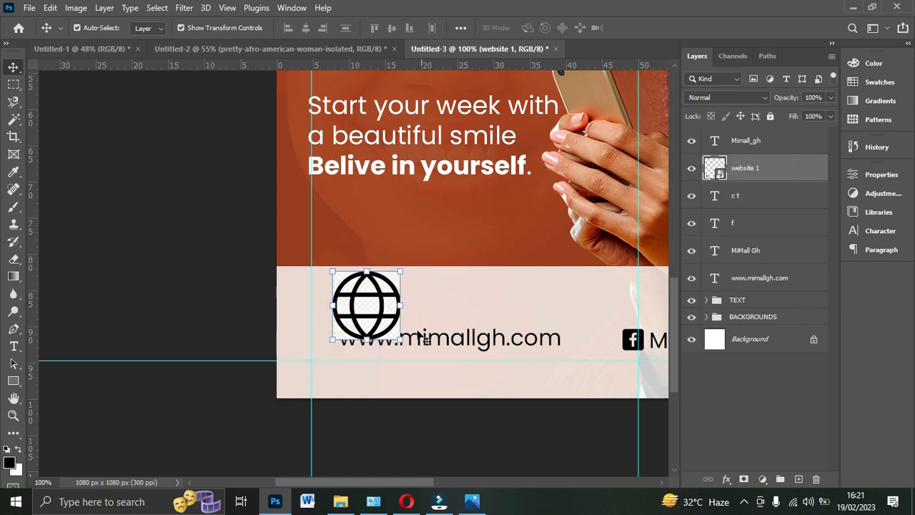
- Rasterize the globe layer and remove the checkered background outside its circle with the Magic Wand
{"action": "right_click", "coordinate": [742, 169]}
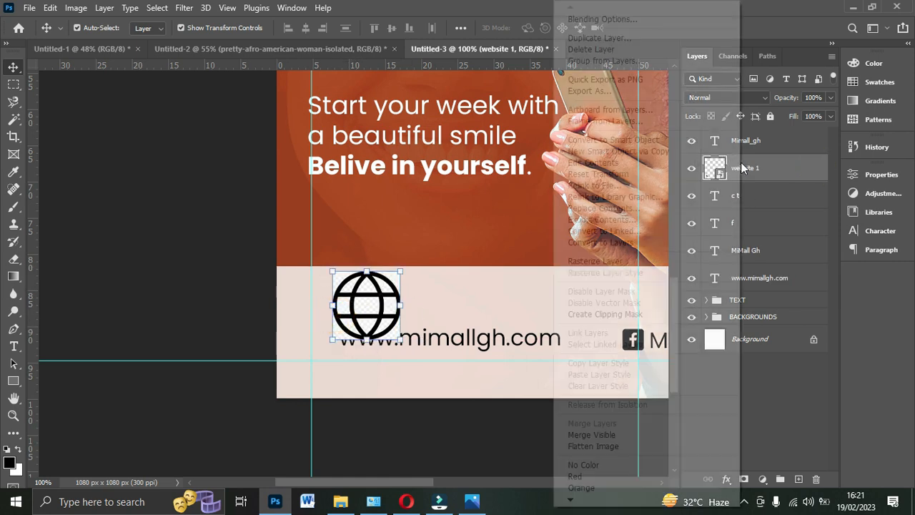
{"action": "left_click", "coordinate": [608, 260]}
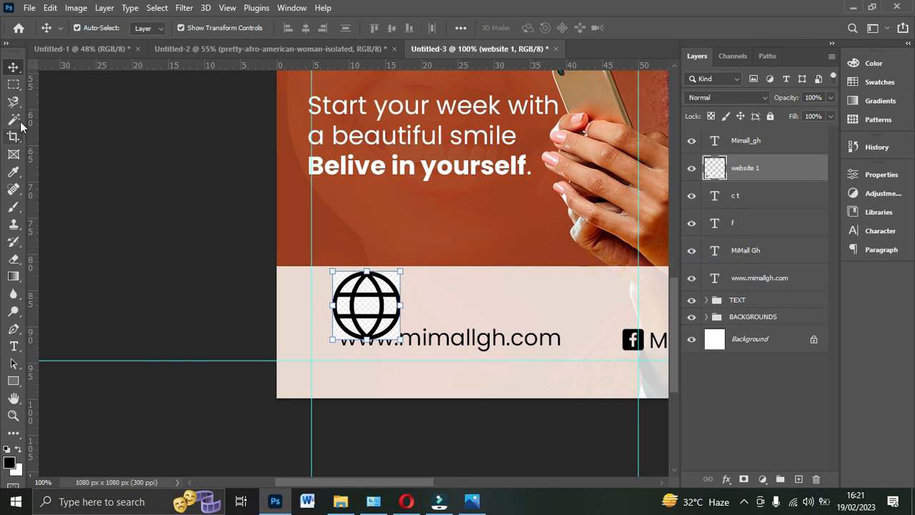
{"action": "left_click_drag", "start_coordinate": [12, 124], "coordinate": [62, 150]}
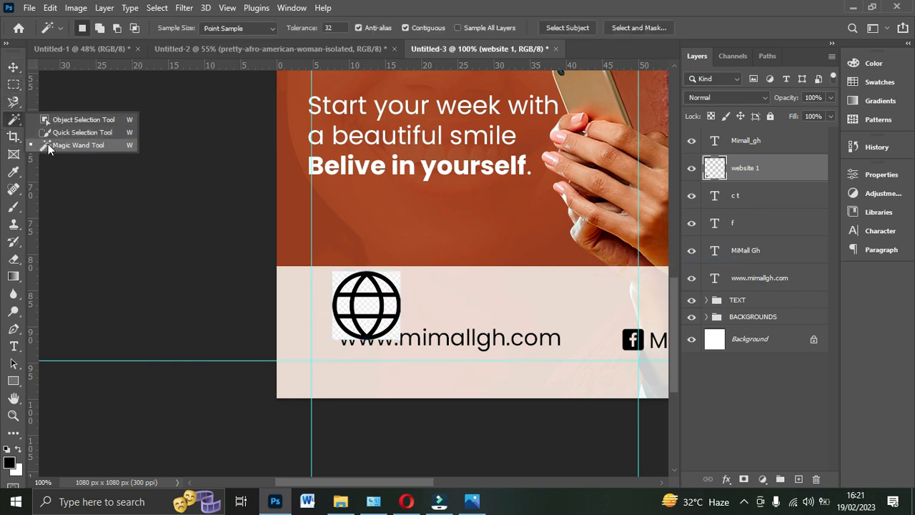
{"action": "left_click", "coordinate": [47, 145]}
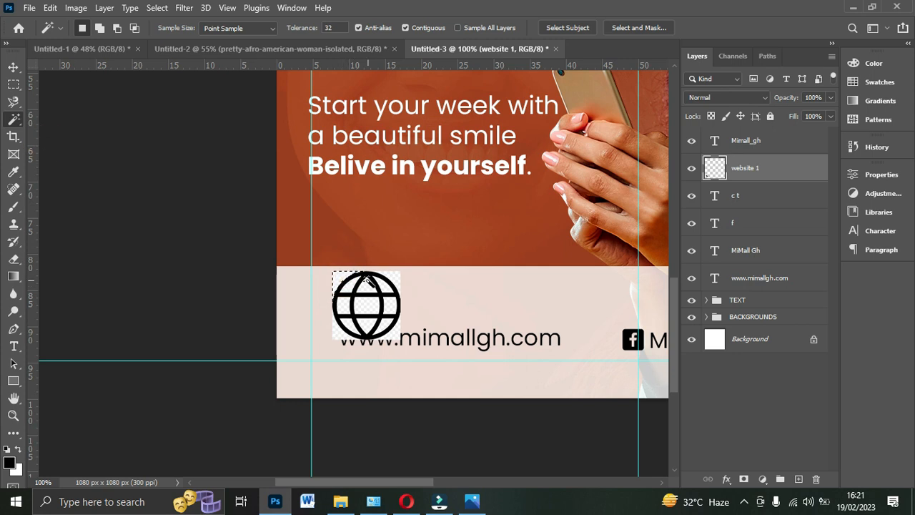
{"action": "left_click", "coordinate": [395, 278]}
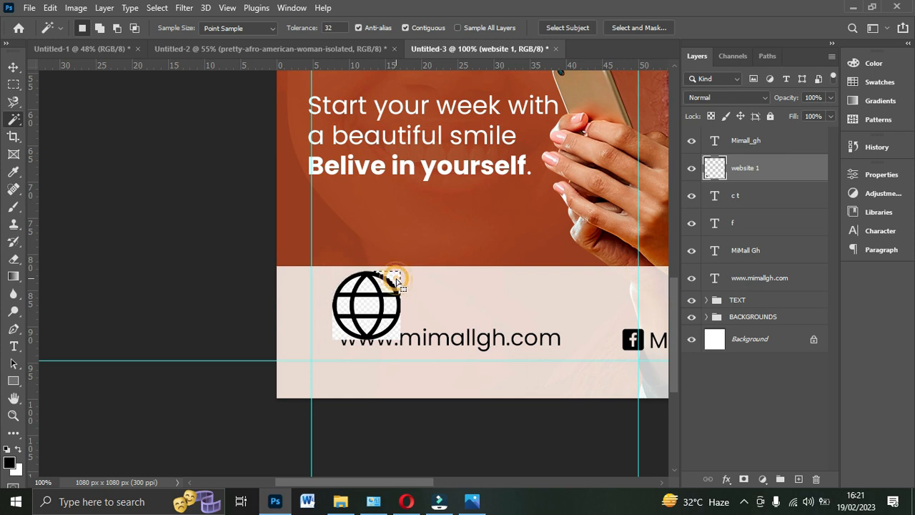
{"action": "left_click", "coordinate": [383, 329]}
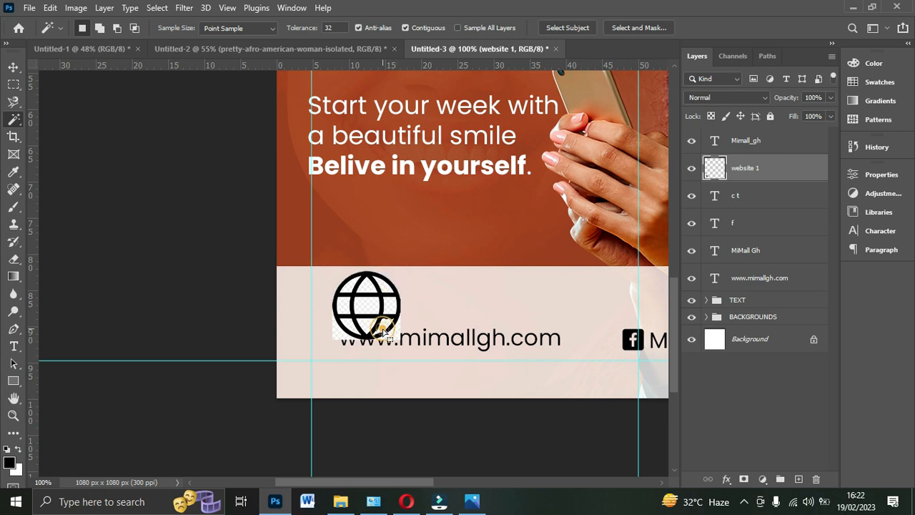
{"action": "left_click", "coordinate": [387, 336]}
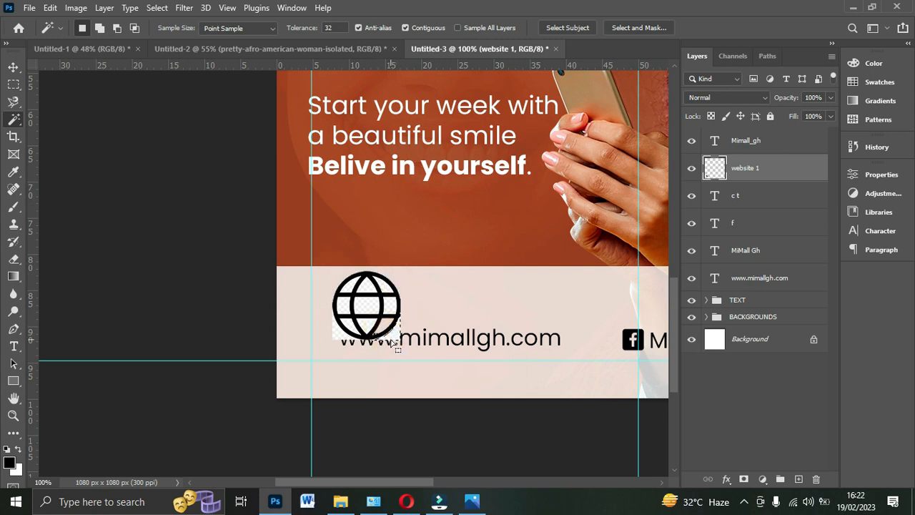
{"action": "left_click", "coordinate": [394, 336]}
{"action": "left_click", "coordinate": [344, 337]}
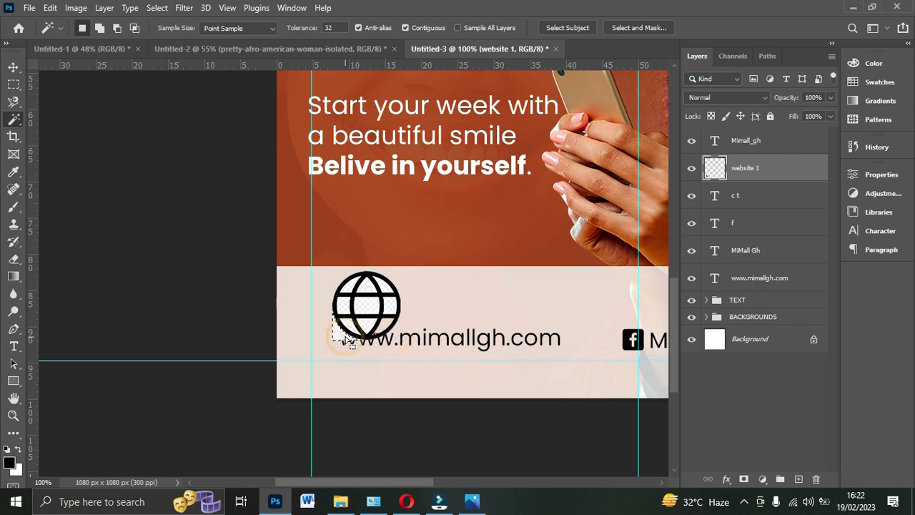
- Remove the checkered areas between the globe's inner lines with the Magic Wand
{"action": "left_click", "coordinate": [349, 292]}
{"action": "left_click", "coordinate": [365, 303]}
{"action": "left_click", "coordinate": [366, 303]}
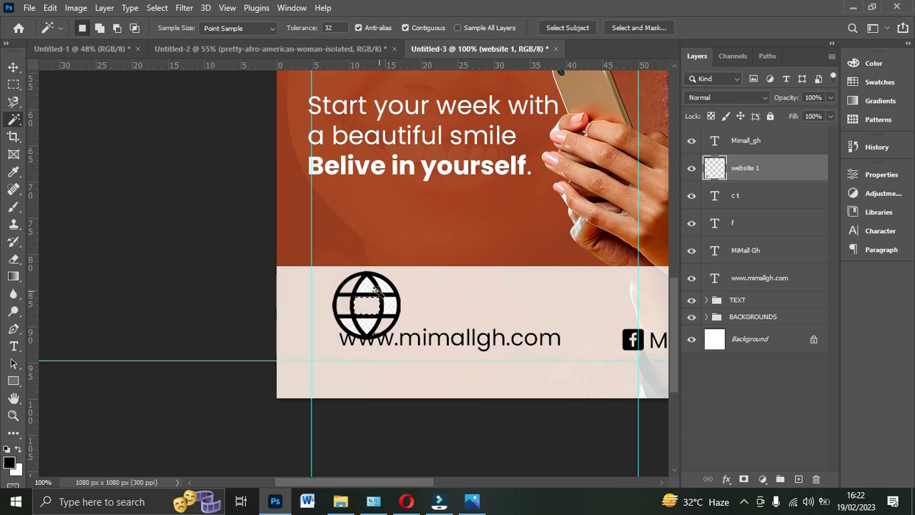
{"action": "left_click", "coordinate": [390, 311]}
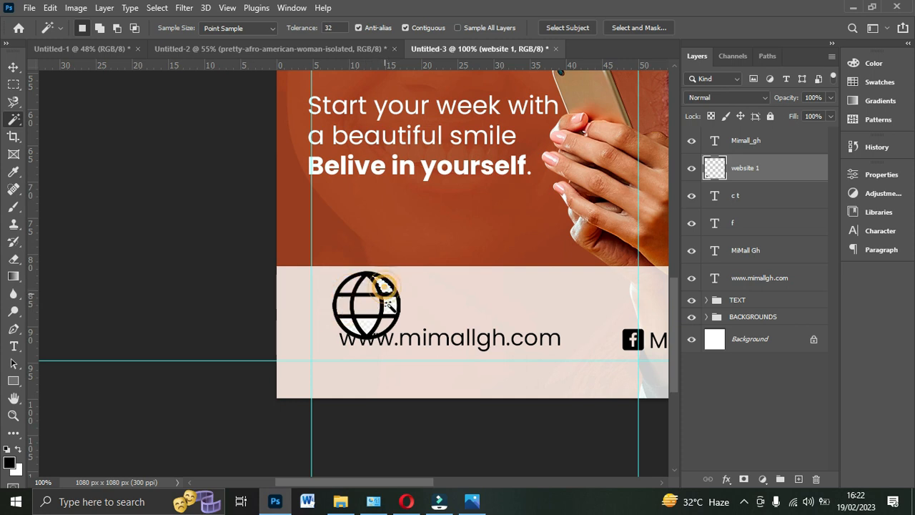
{"action": "left_click", "coordinate": [391, 313]}
{"action": "left_click", "coordinate": [390, 307]}
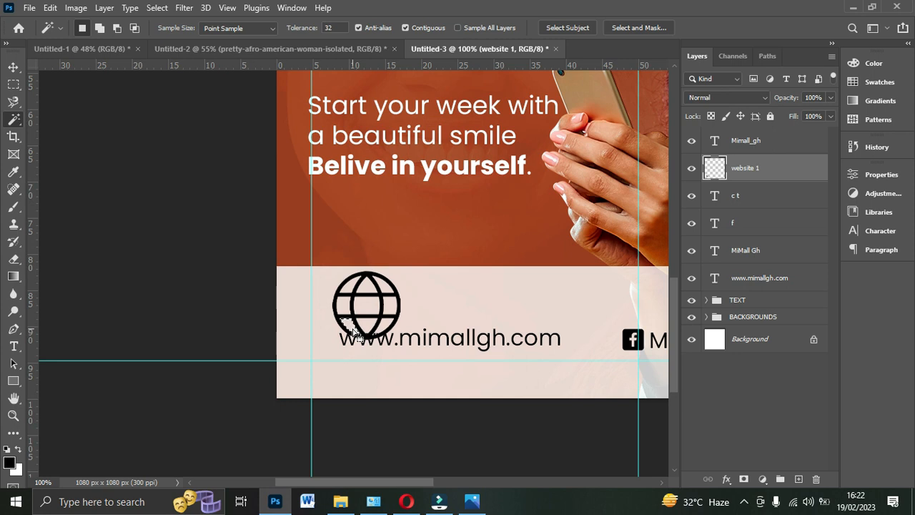
{"action": "left_click", "coordinate": [360, 294]}
{"action": "left_click", "coordinate": [13, 67]}
{"action": "left_click_drag", "start_coordinate": [367, 285], "coordinate": [314, 334]}
{"action": "left_click_drag", "start_coordinate": [355, 482], "coordinate": [402, 488]}
{"action": "left_click_drag", "start_coordinate": [167, 324], "coordinate": [165, 330]}
{"action": "left_click", "coordinate": [662, 27]}
- Align the vertical centers of all footer contact texts and icons
{"action": "left_click", "coordinate": [748, 143], "text": "ctrl"}
{"action": "left_click", "coordinate": [748, 207], "text": "ctrl"}
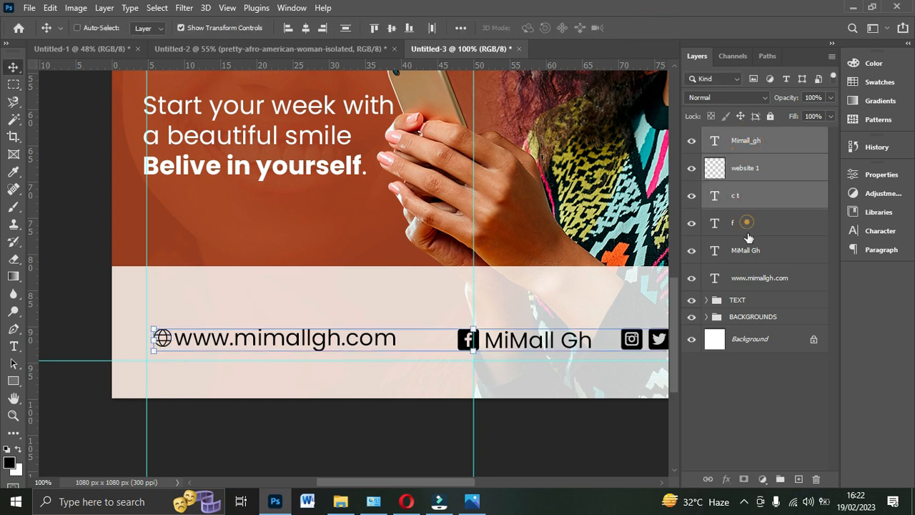
{"action": "left_click", "coordinate": [747, 222], "text": "ctrl"}
{"action": "left_click", "coordinate": [752, 251], "text": "ctrl"}
{"action": "left_click", "coordinate": [753, 282], "text": "ctrl"}
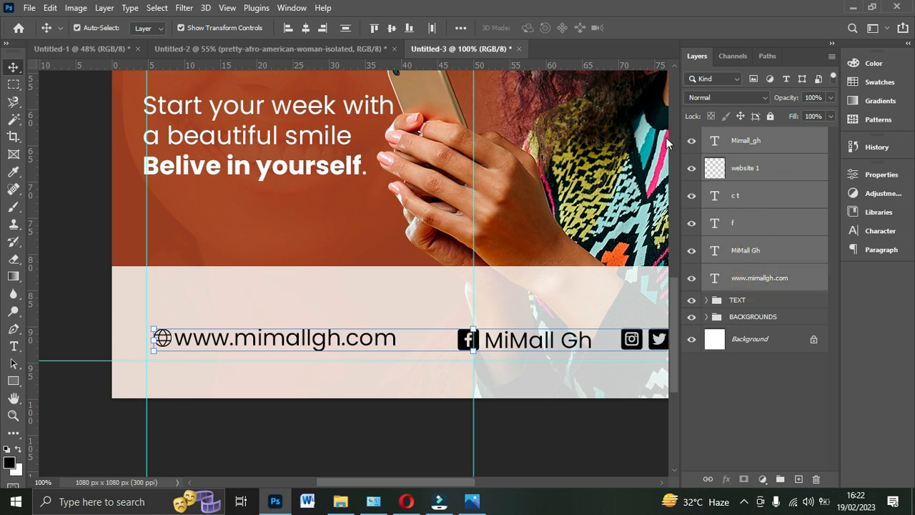
{"action": "left_click", "coordinate": [392, 31]}
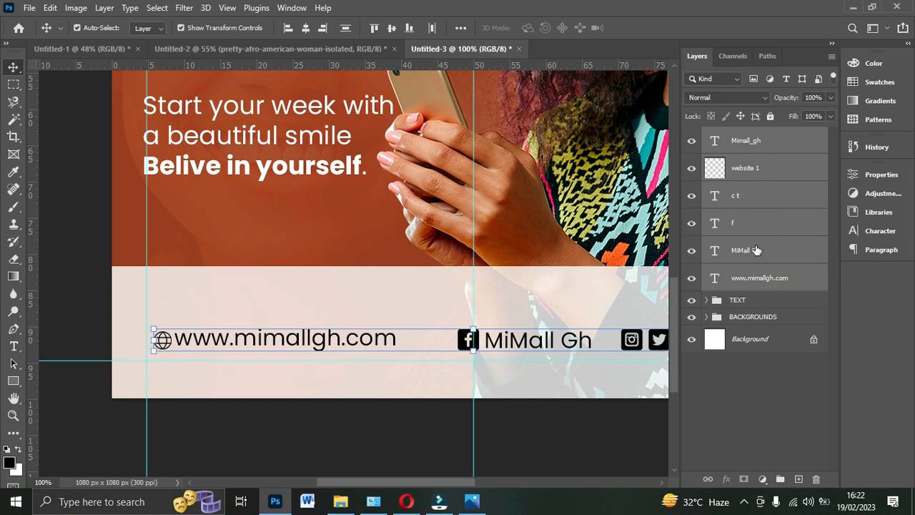
- Group the footer contact layers and name the group "SOCIAL HANDLES"
{"action": "key", "text": "ctrl+g"}
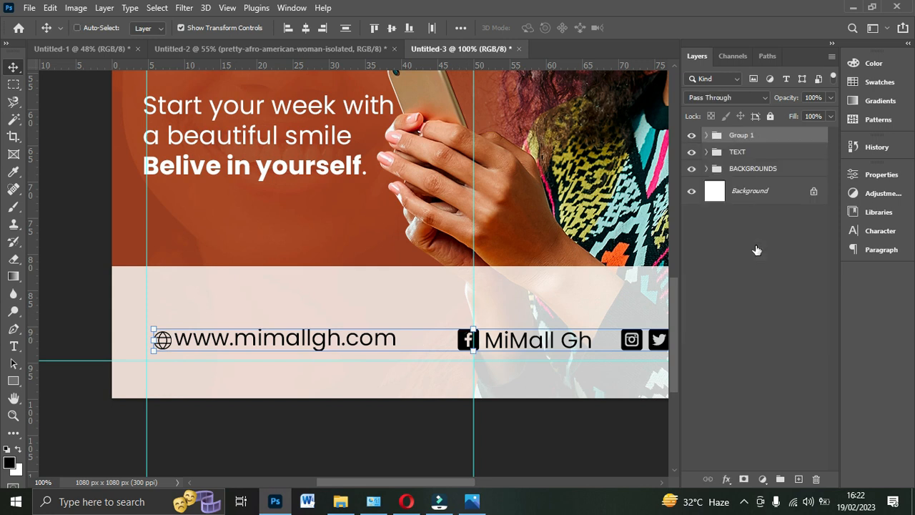
{"action": "double_click", "coordinate": [754, 135]}
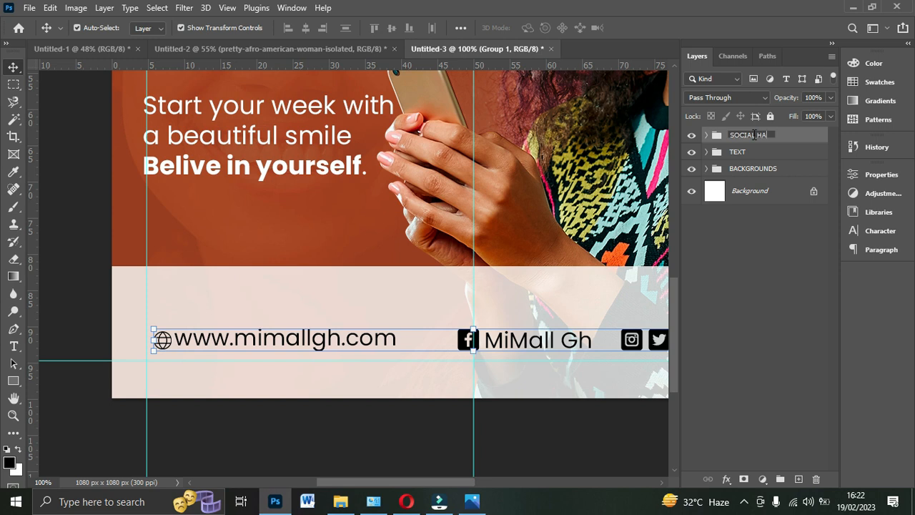
{"action": "type", "text": "SOCIAL HANDLES"}
{"action": "left_click", "coordinate": [808, 137]}
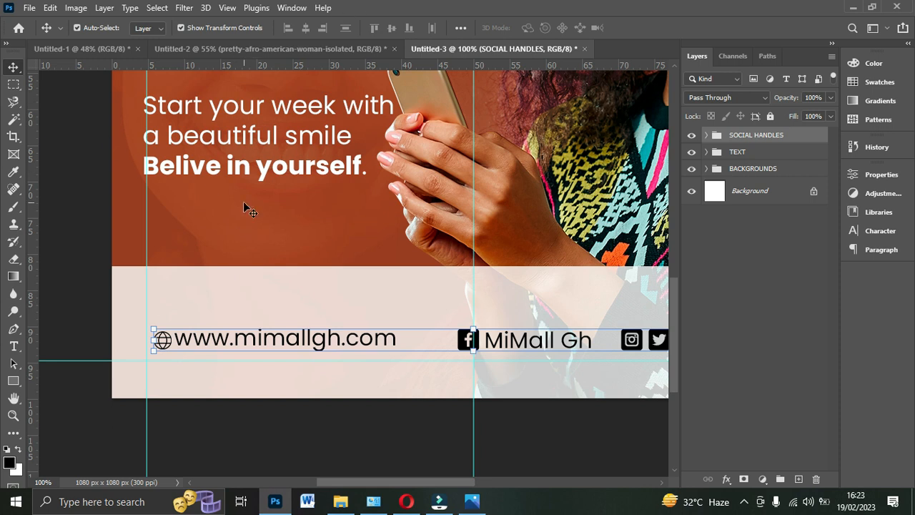
{"action": "key", "text": "ctrl+a"}
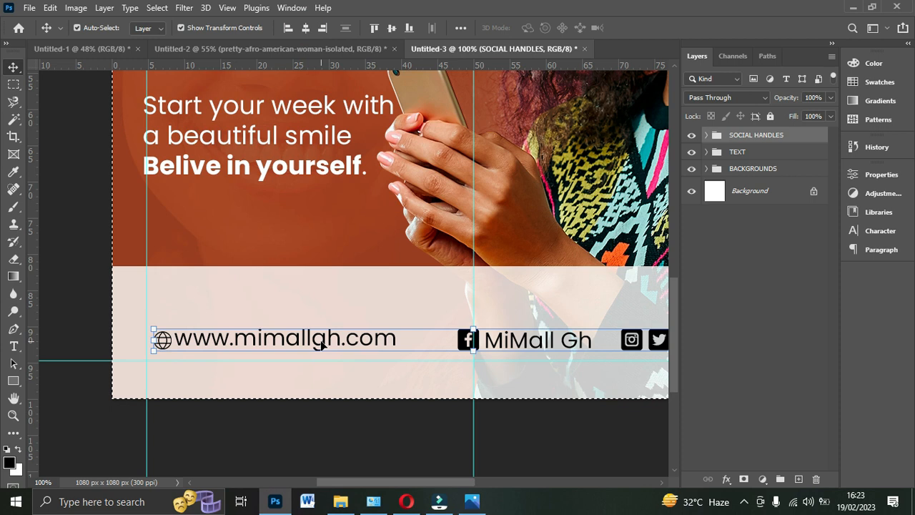
{"action": "key", "text": "ctrl+0"}
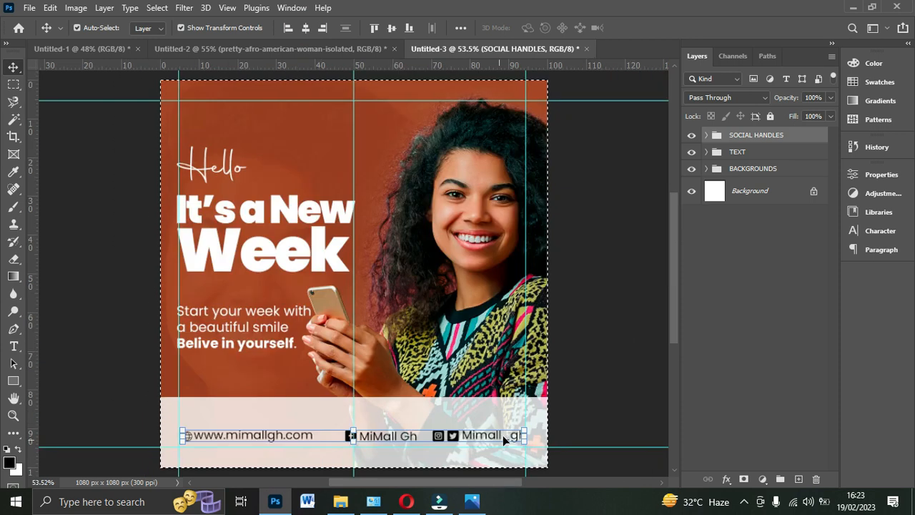
{"action": "key", "text": "ctrl"}
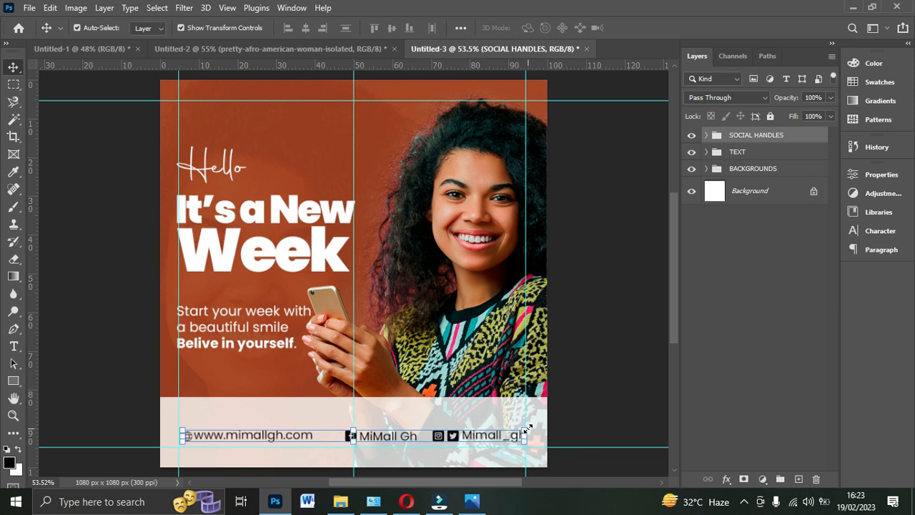
{"action": "key", "text": "ctrl+t"}
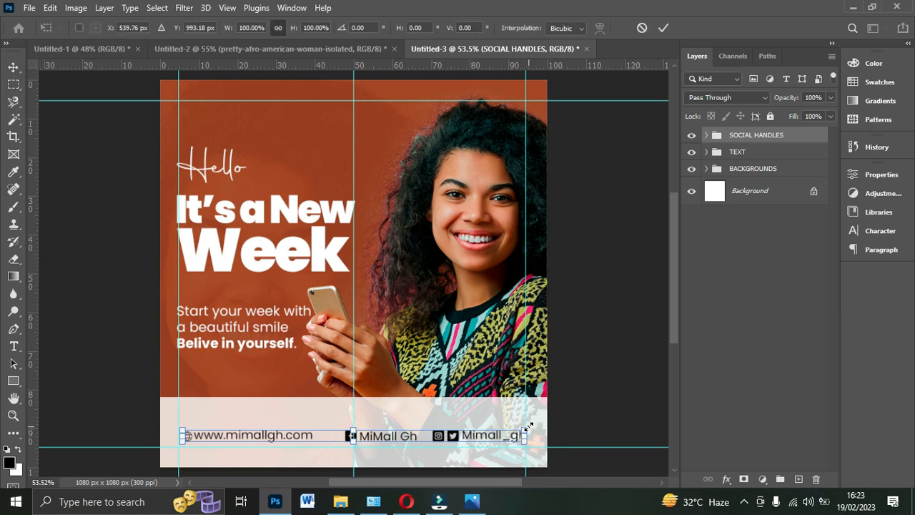
{"action": "key", "text": "Return"}
- Remove the vertical guide running through the middle of the canvas
{"action": "left_click", "coordinate": [592, 225]}
{"action": "left_click_drag", "start_coordinate": [356, 366], "coordinate": [21, 342]}
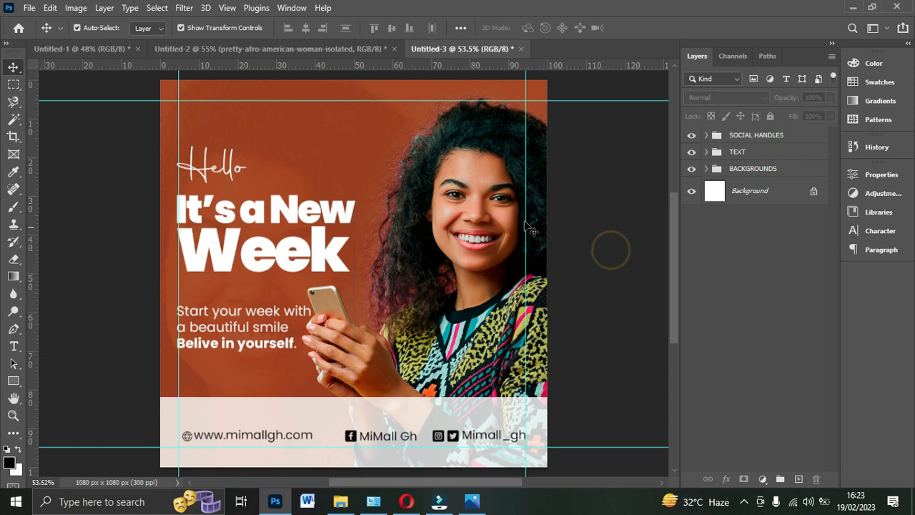
- Nudge the translucent footer rectangle slightly downward behind the contact details
{"action": "left_click", "coordinate": [420, 398]}
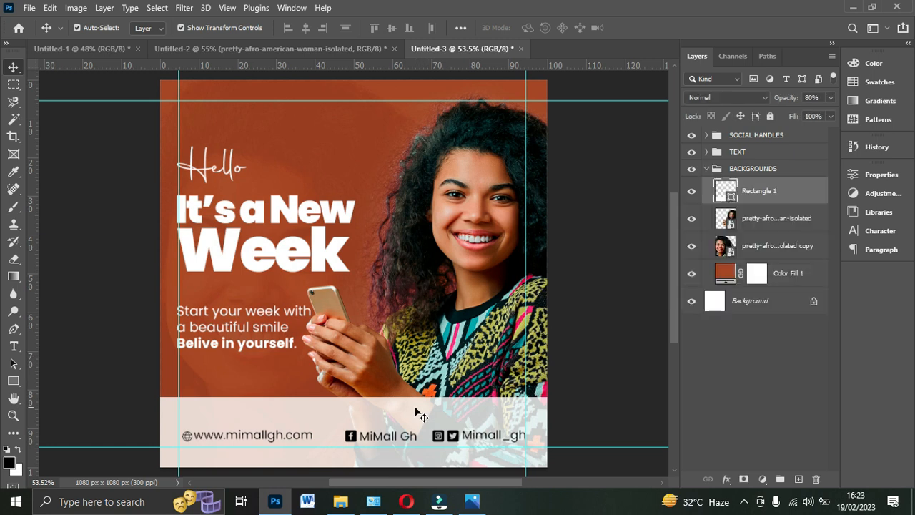
{"action": "key", "text": "Down"}
{"action": "key", "text": "Down"}
{"action": "key", "text": "Down"}
{"action": "key", "text": "Down"}
{"action": "key", "text": "Down"}
{"action": "key", "text": "Down"}
{"action": "key", "text": "Down"}
{"action": "key", "text": "Down"}
{"action": "key", "text": "Down"}
{"action": "key", "text": "Down"}
{"action": "key", "text": "Down"}
{"action": "key", "text": "Down"}
{"action": "key", "text": "Down"}
{"action": "key", "text": "Down"}
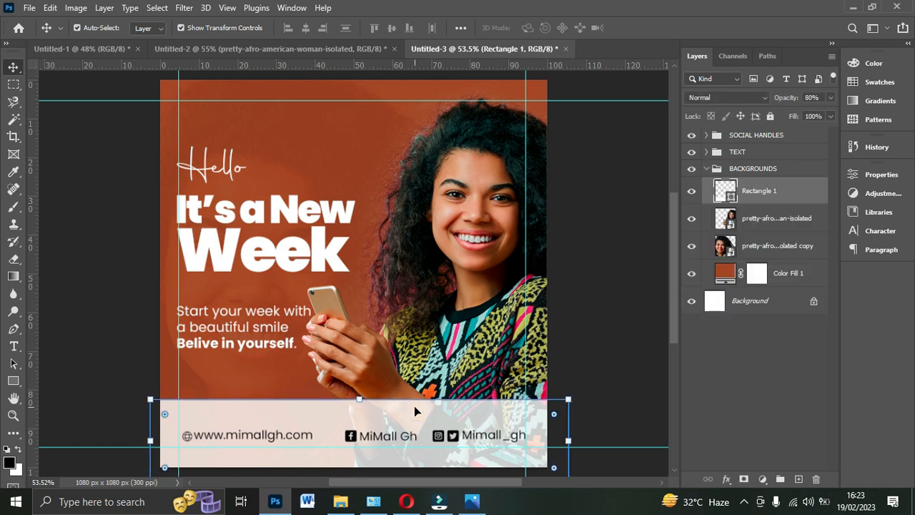
{"action": "left_click", "coordinate": [573, 314]}
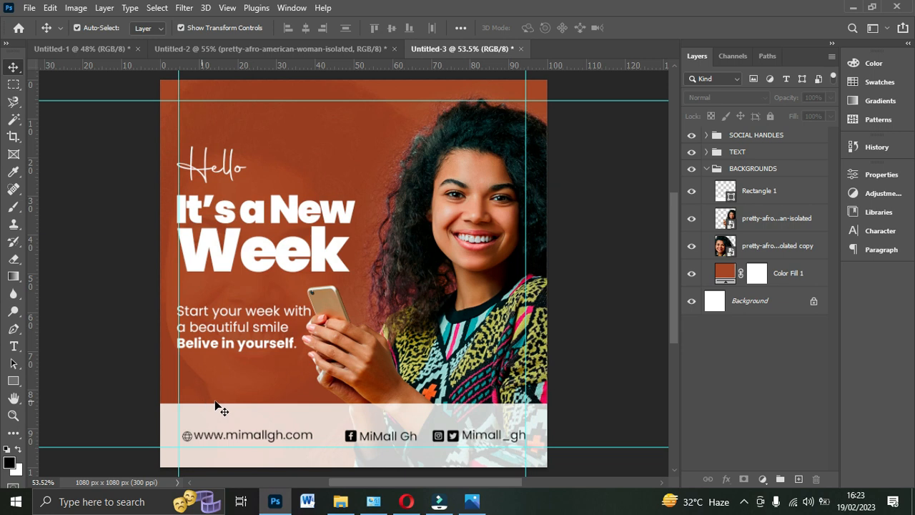
- Collapse the BACKGROUNDS layer group and check the logo's placement in the Untitled-2 reference document
{"action": "left_click", "coordinate": [706, 170]}
{"action": "left_click", "coordinate": [729, 135]}
{"action": "left_click_drag", "start_coordinate": [219, 125], "coordinate": [254, 66]}
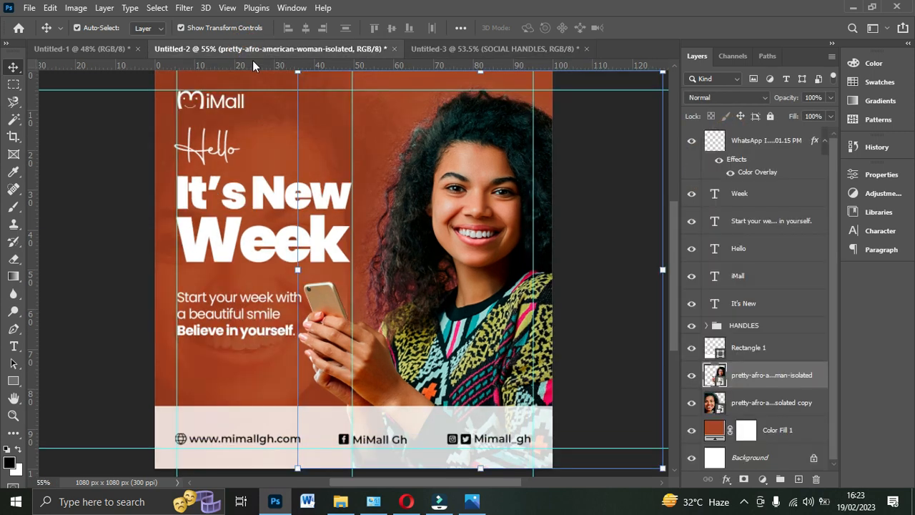
{"action": "left_click_drag", "start_coordinate": [223, 105], "coordinate": [170, 172]}
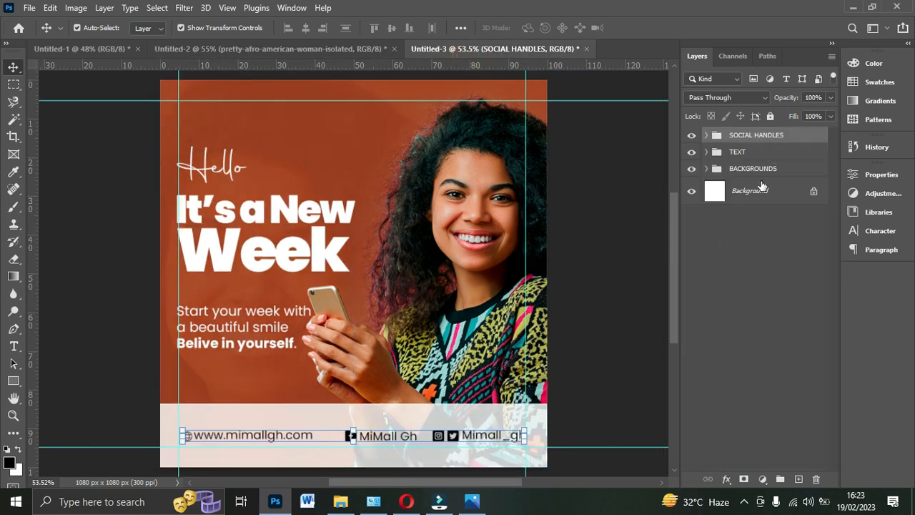
- Add the white text "MiMal" above the "Hello" heading, just below the upper guide
{"action": "left_click", "coordinate": [14, 346]}
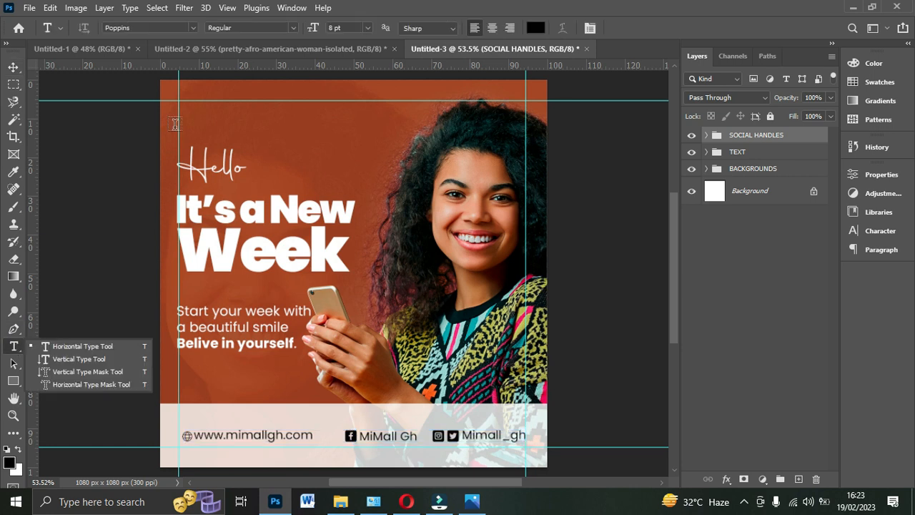
{"action": "left_click", "coordinate": [534, 27]}
{"action": "left_click_drag", "start_coordinate": [607, 190], "coordinate": [558, 131]}
{"action": "left_click", "coordinate": [865, 128]}
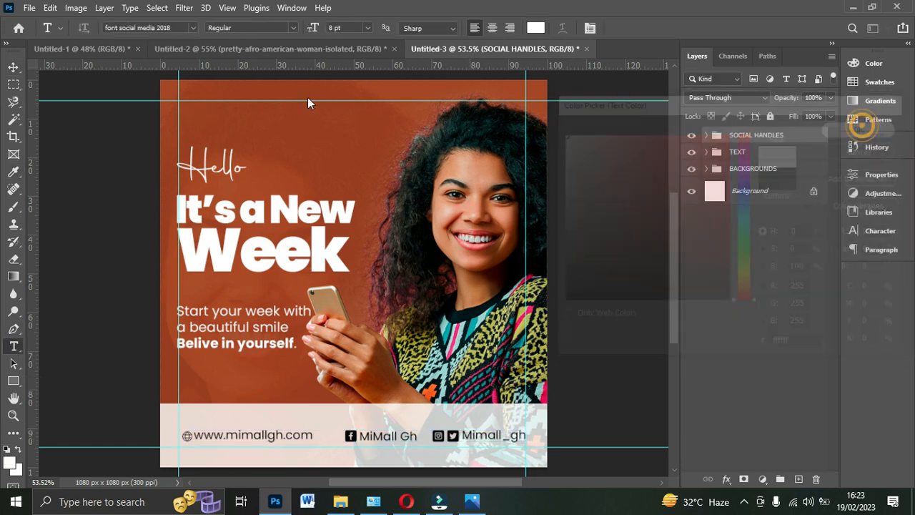
{"action": "left_click", "coordinate": [261, 109]}
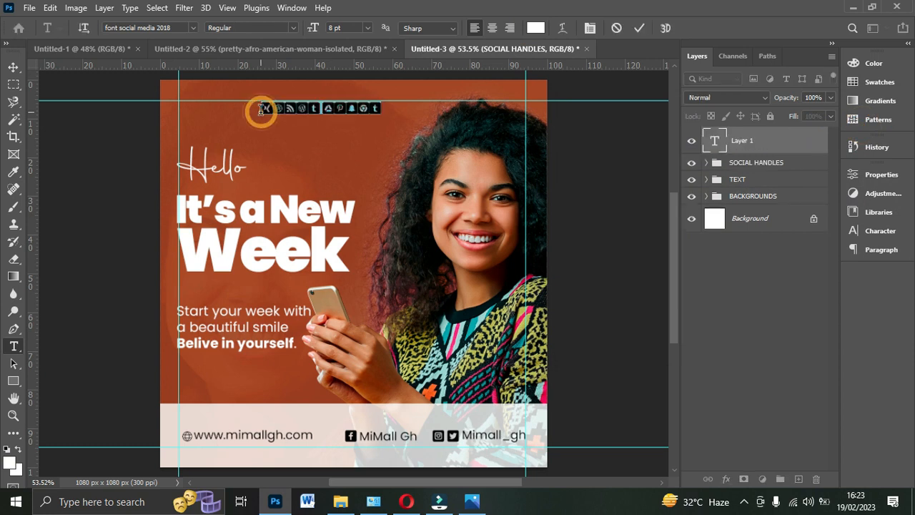
{"action": "type", "text": "i"}
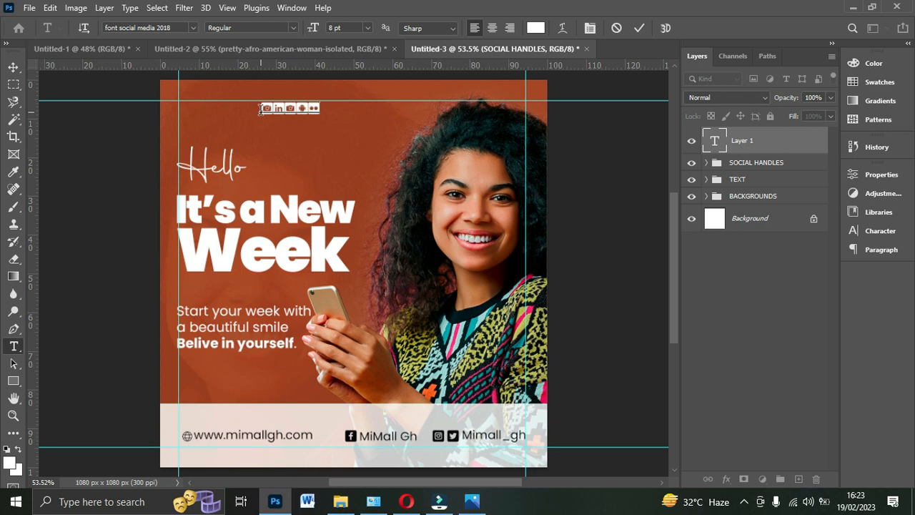
{"action": "left_click", "coordinate": [639, 28]}
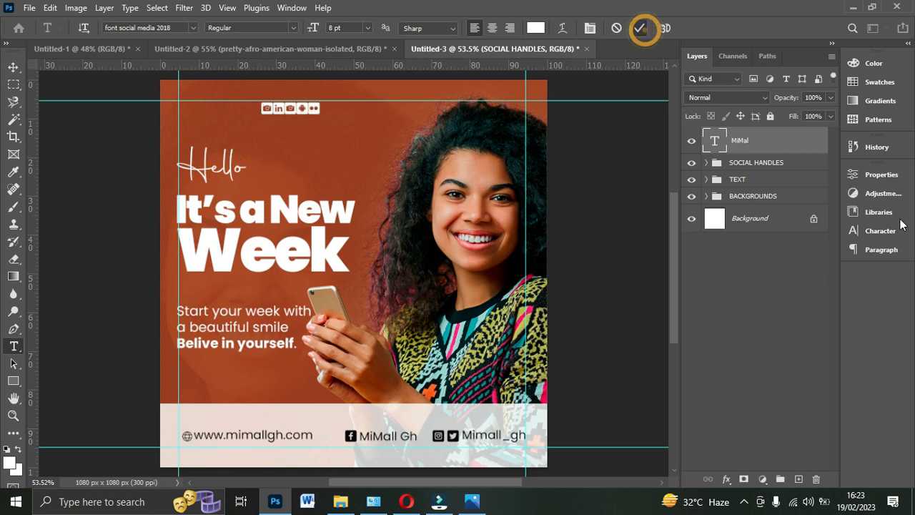
- Change the "MiMal" text's font to Poppins Regular and move the text closer to the flyer's left margin guide
{"action": "left_click", "coordinate": [881, 230]}
{"action": "left_click", "coordinate": [774, 193]}
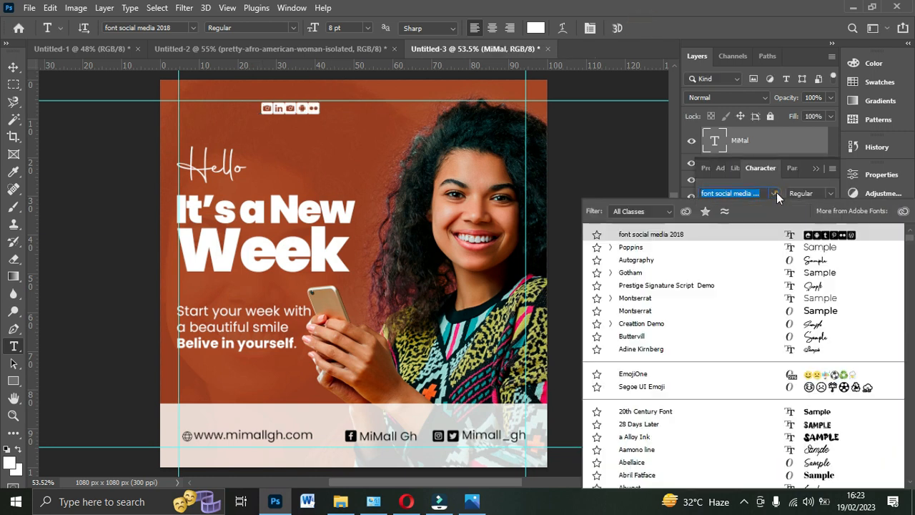
{"action": "left_click", "coordinate": [666, 250]}
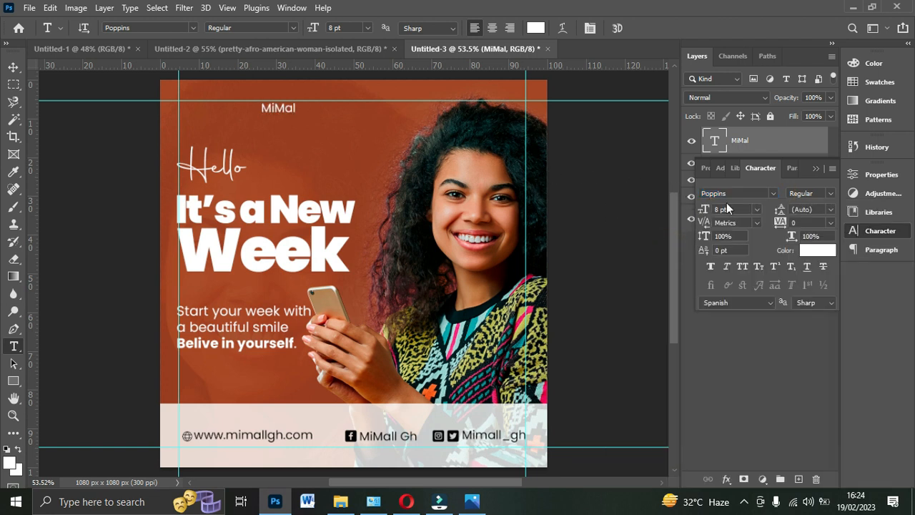
{"action": "left_click", "coordinate": [13, 66]}
{"action": "left_click_drag", "start_coordinate": [284, 111], "coordinate": [250, 109]}
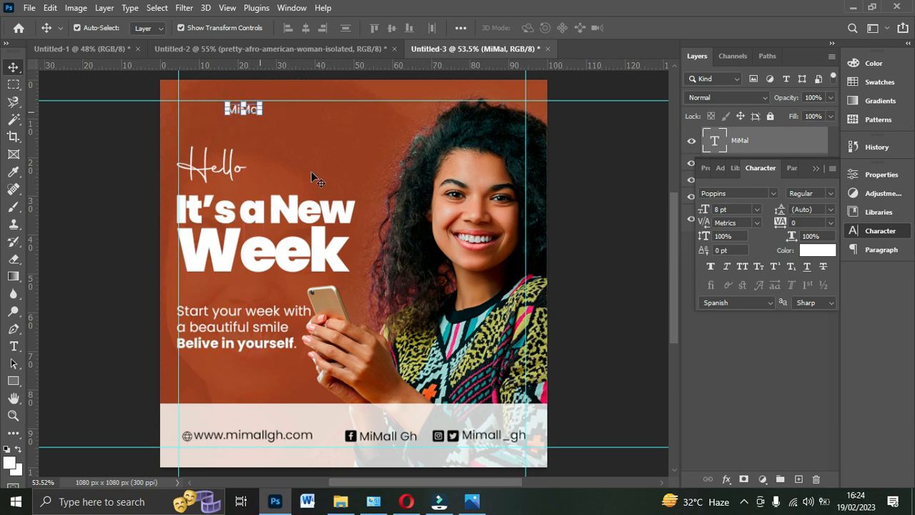
- Place the green smiling "m" logo image from the desktop's DESIGNS folder into the Untitled-3 flyer
{"action": "left_click", "coordinate": [340, 501]}
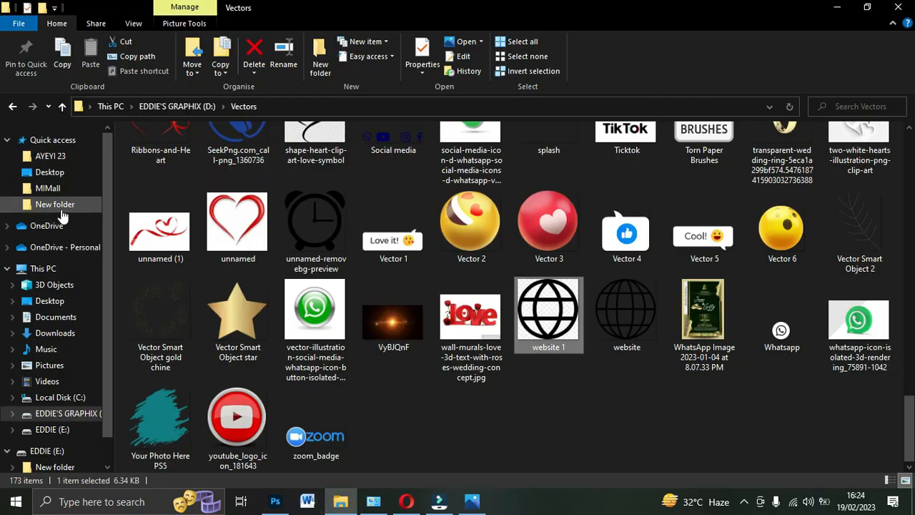
{"action": "left_click", "coordinate": [50, 187]}
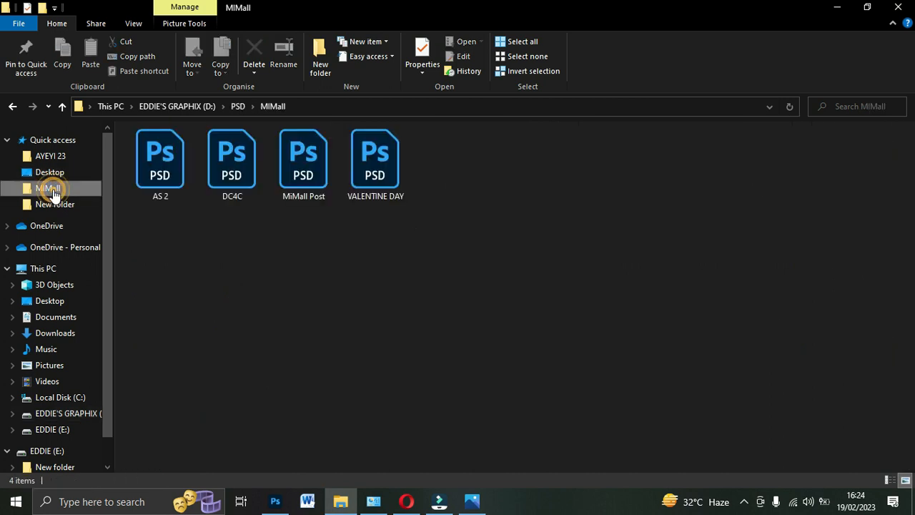
{"action": "left_click", "coordinate": [49, 175]}
{"action": "double_click", "coordinate": [238, 170]}
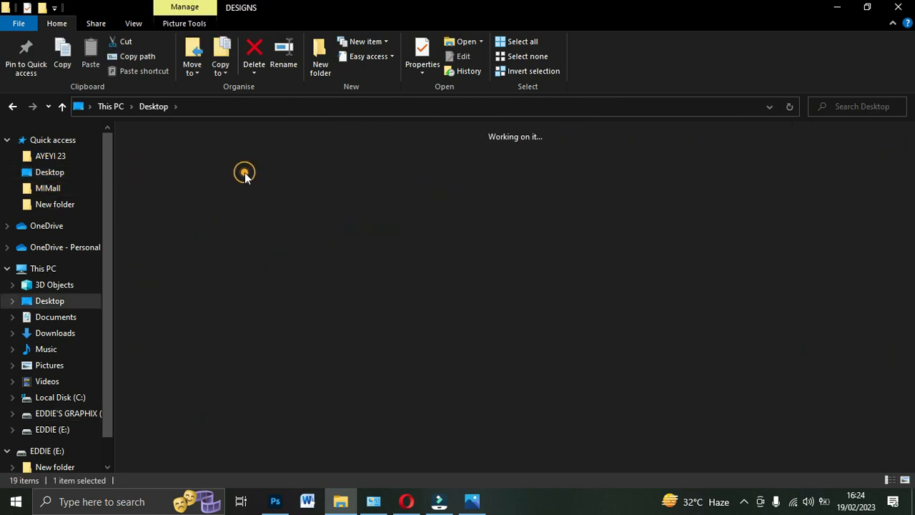
{"action": "scroll", "coordinate": [474, 328], "scroll_direction": "down", "scroll_amount": 5}
{"action": "scroll", "coordinate": [743, 350], "scroll_direction": "down", "scroll_amount": 5}
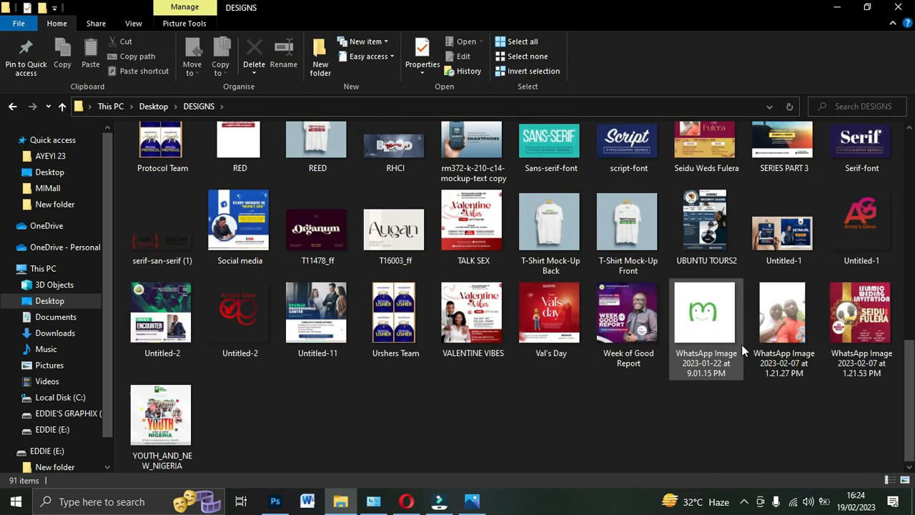
{"action": "left_click_drag", "start_coordinate": [731, 339], "coordinate": [338, 286]}
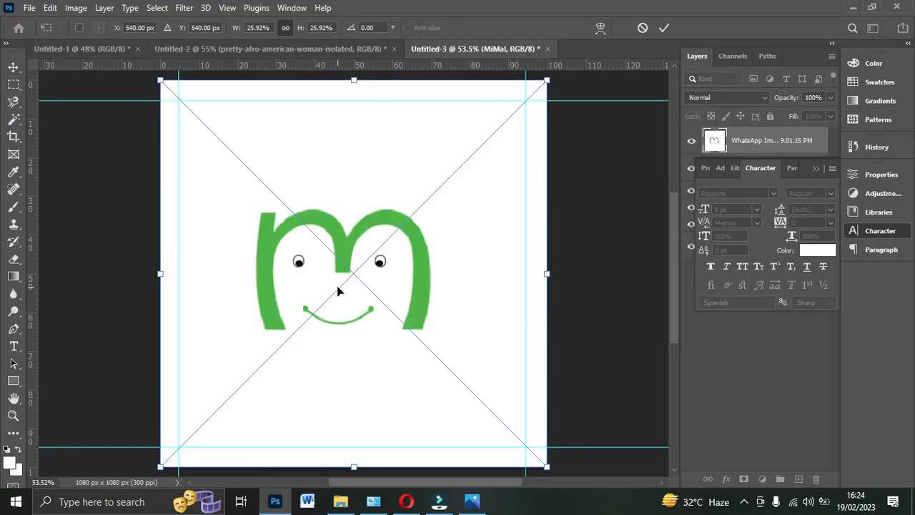
{"action": "double_click", "coordinate": [378, 254]}
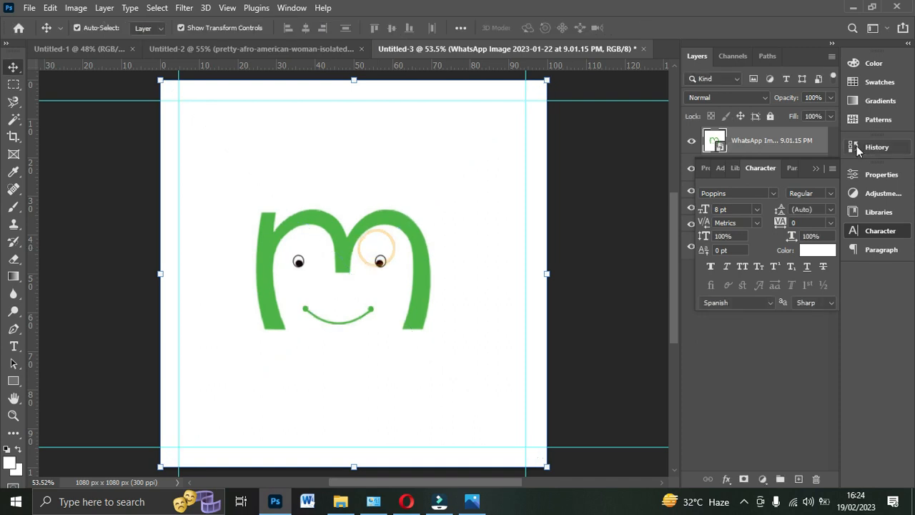
- Rasterize the logo layer, delete its white background with the Magic Wand and deselect
{"action": "left_click", "coordinate": [819, 168]}
{"action": "right_click", "coordinate": [774, 148]}
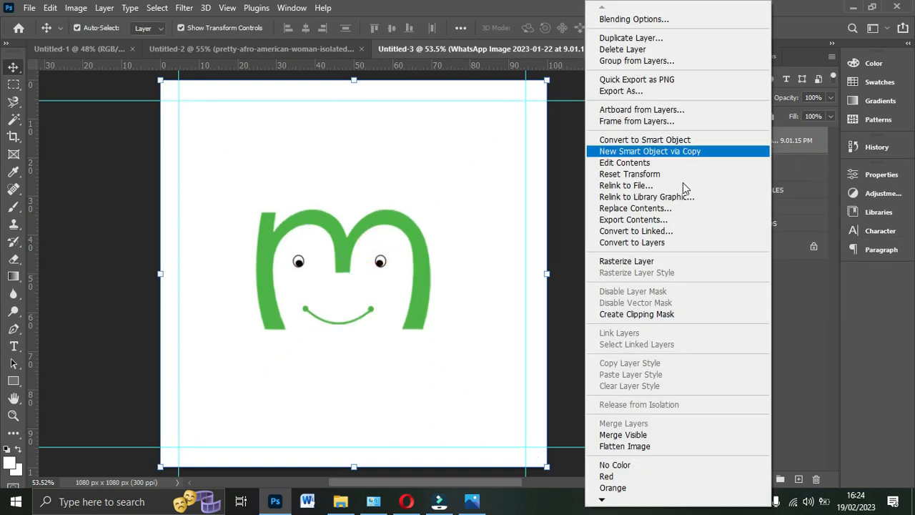
{"action": "left_click", "coordinate": [639, 261]}
{"action": "left_click", "coordinate": [13, 119]}
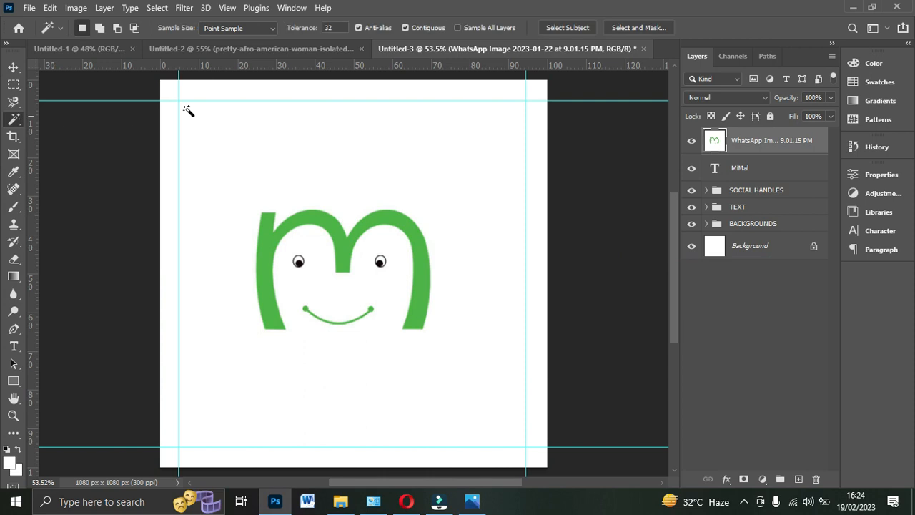
{"action": "left_click", "coordinate": [262, 149]}
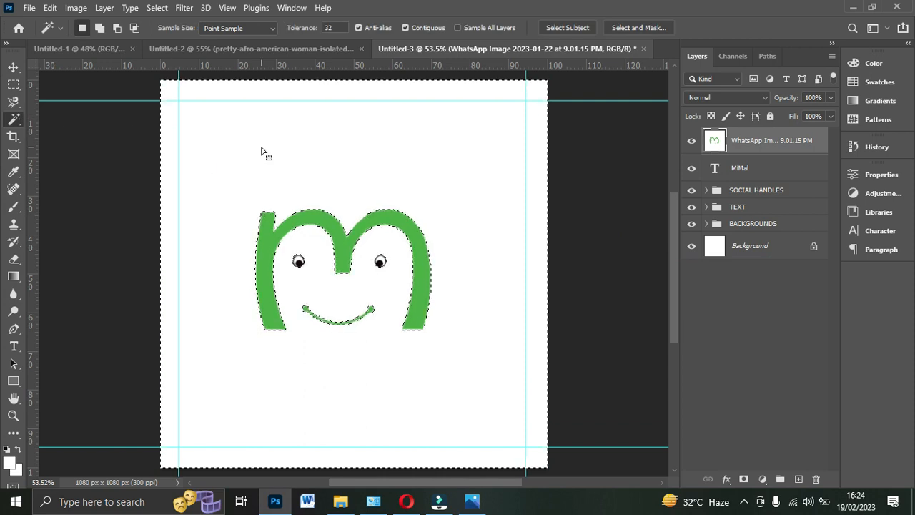
{"action": "key", "text": "Delete"}
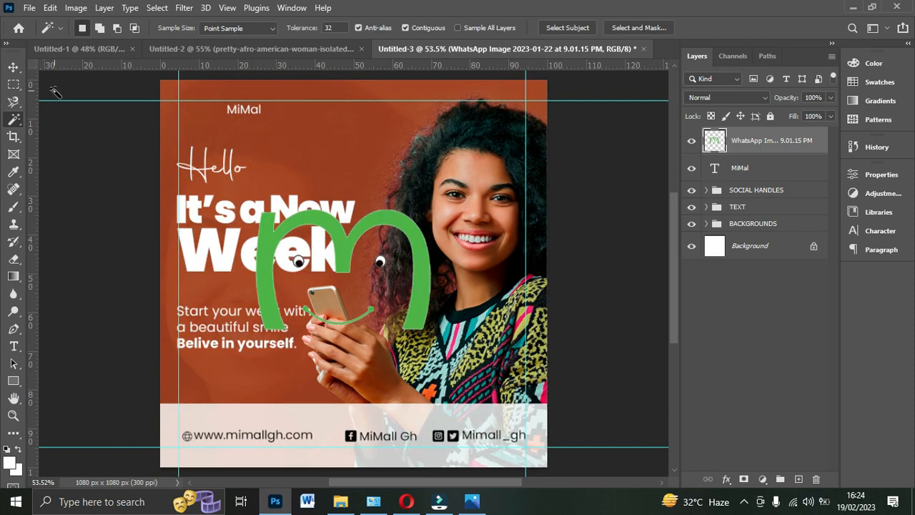
{"action": "left_click", "coordinate": [247, 117]}
{"action": "key", "text": "ctrl+d"}
- Scale the logo down to about the height of the "MiMal" text and place it directly before the text
{"action": "left_click", "coordinate": [14, 68]}
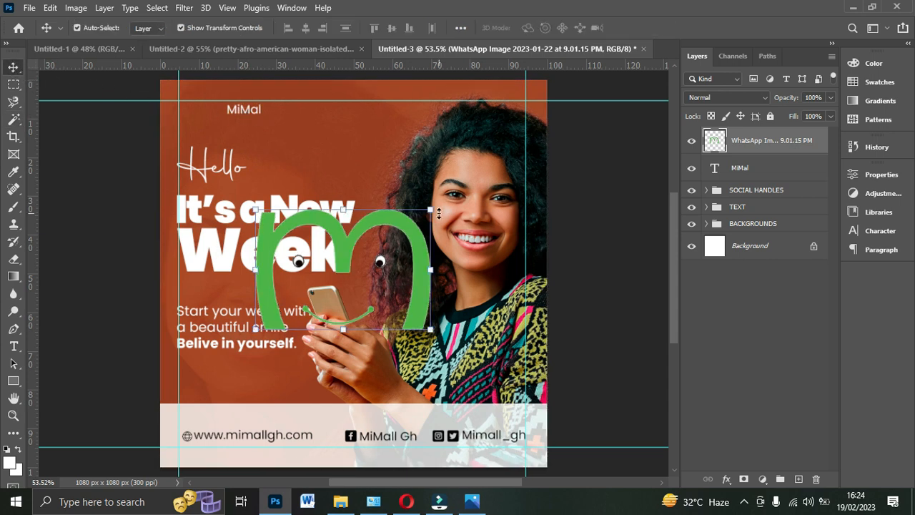
{"action": "left_click_drag", "start_coordinate": [433, 210], "coordinate": [252, 97]}
{"action": "key", "text": "Return"}
{"action": "double_click", "coordinate": [242, 114]}
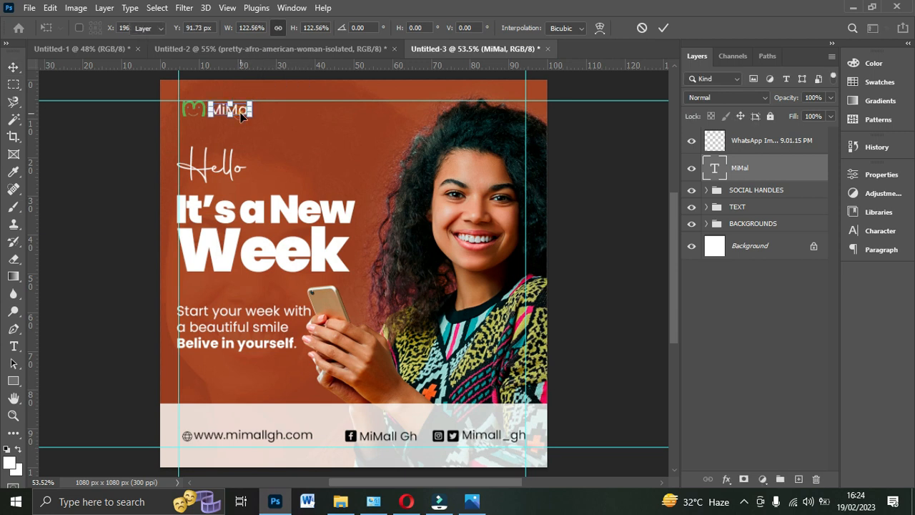
- Align the small logo with the left margin guide and move the "MiMal" text right up against it
{"action": "left_click", "coordinate": [187, 111]}
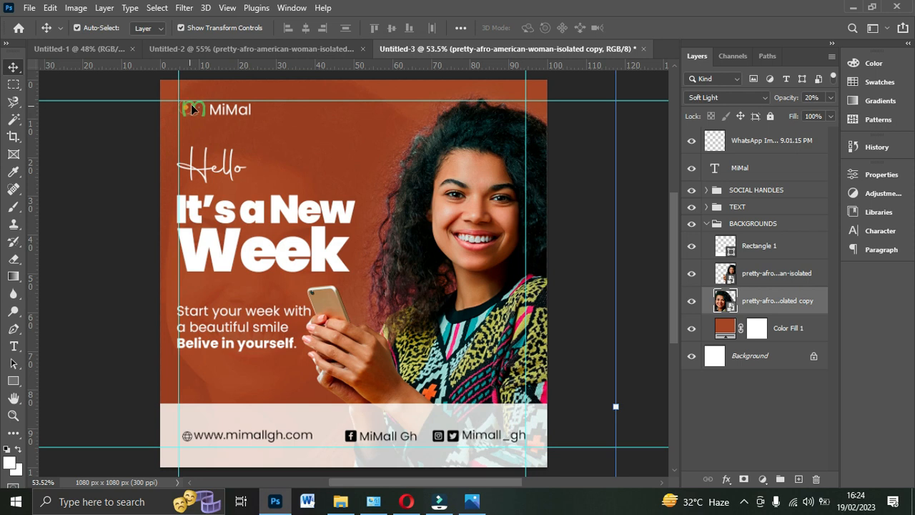
{"action": "left_click", "coordinate": [193, 107]}
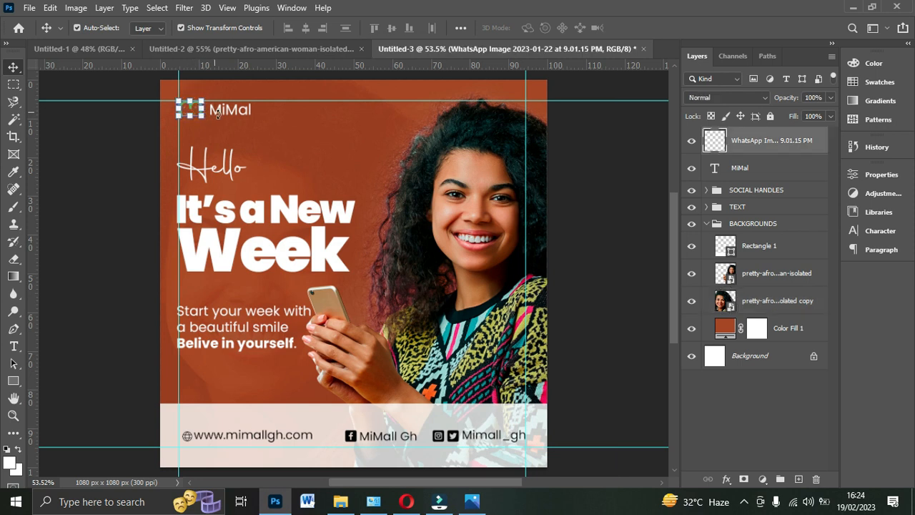
{"action": "left_click", "coordinate": [227, 112]}
{"action": "left_click_drag", "start_coordinate": [227, 112], "coordinate": [222, 112]}
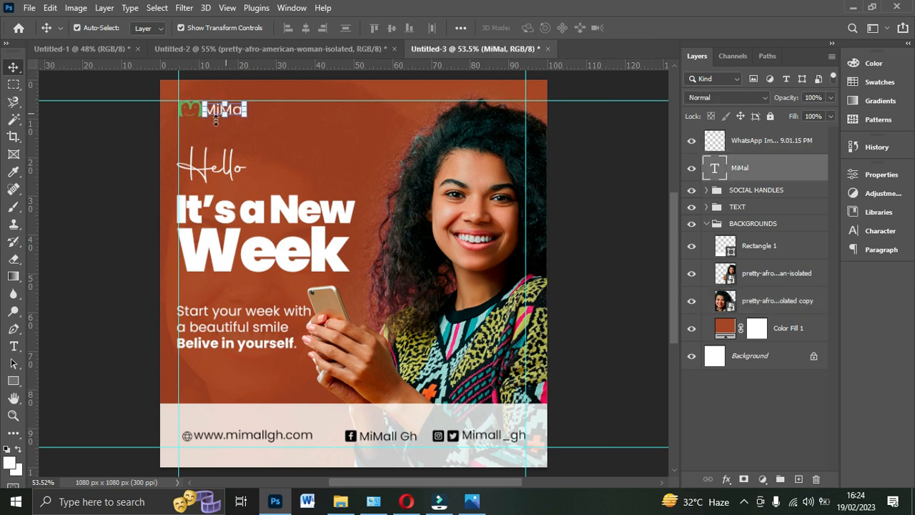
{"action": "left_click", "coordinate": [192, 118]}
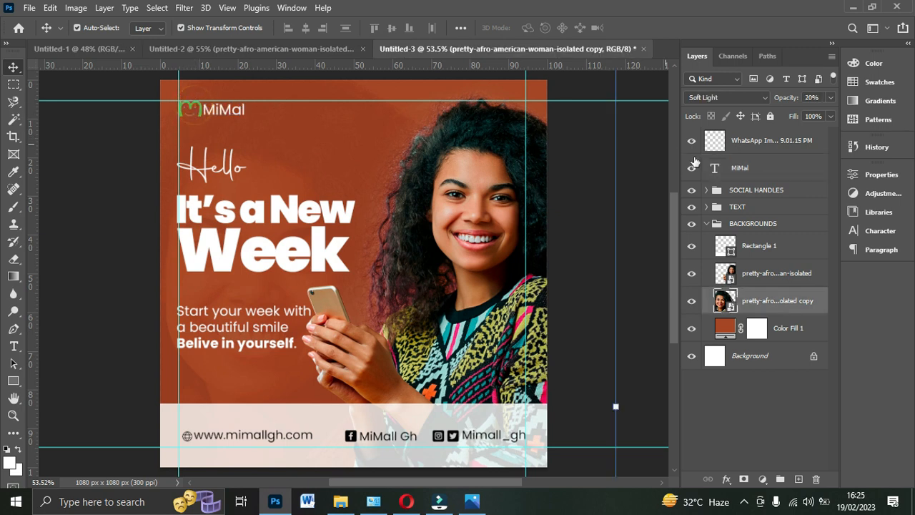
{"action": "left_click", "coordinate": [708, 225]}
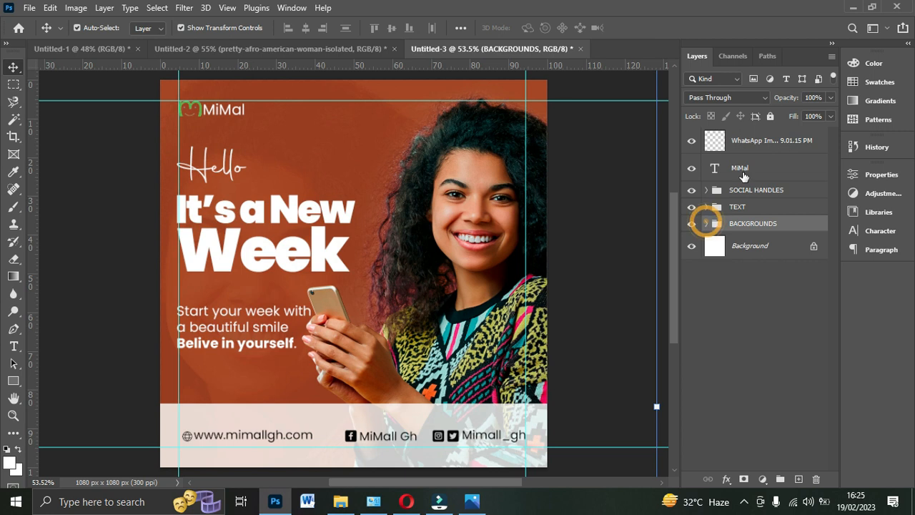
- Apply a Color Overlay in white (ffffff) at 100% opacity with Normal blending to the logo layer
{"action": "left_click", "coordinate": [751, 143]}
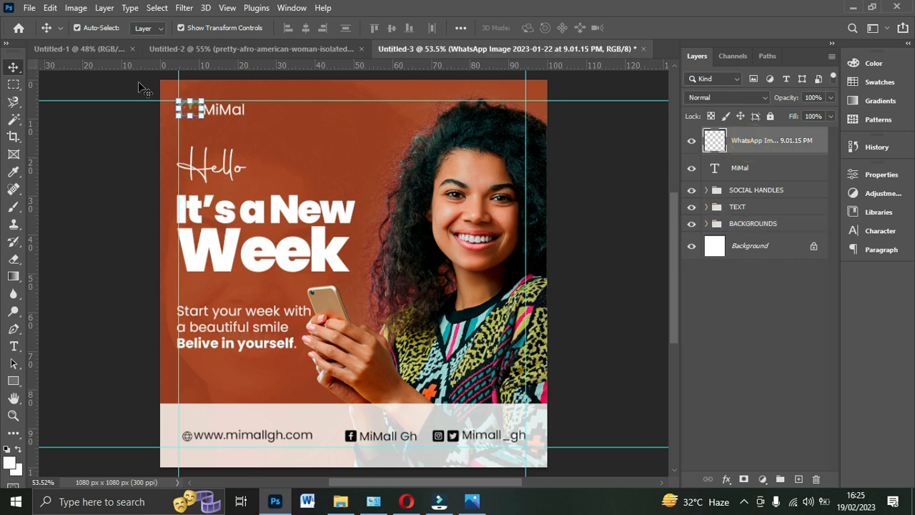
{"action": "left_click", "coordinate": [726, 479]}
{"action": "left_click", "coordinate": [742, 422]}
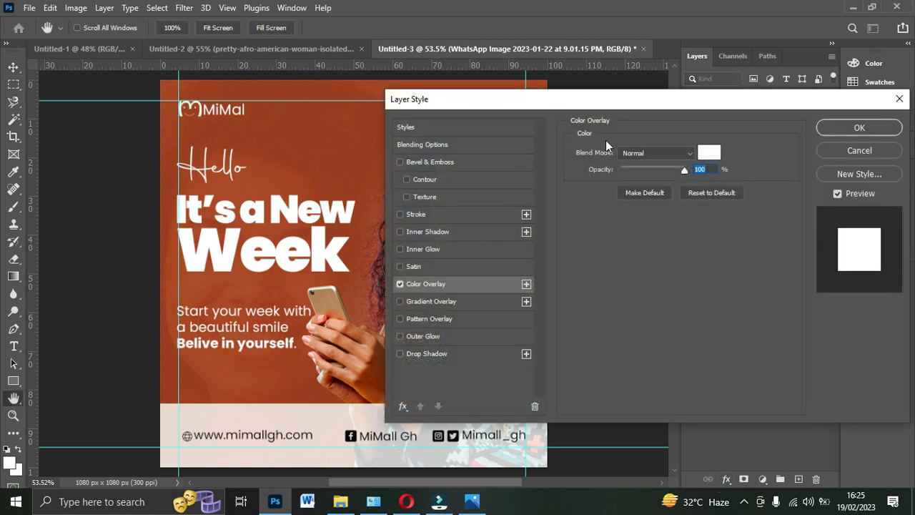
{"action": "left_click", "coordinate": [709, 153]}
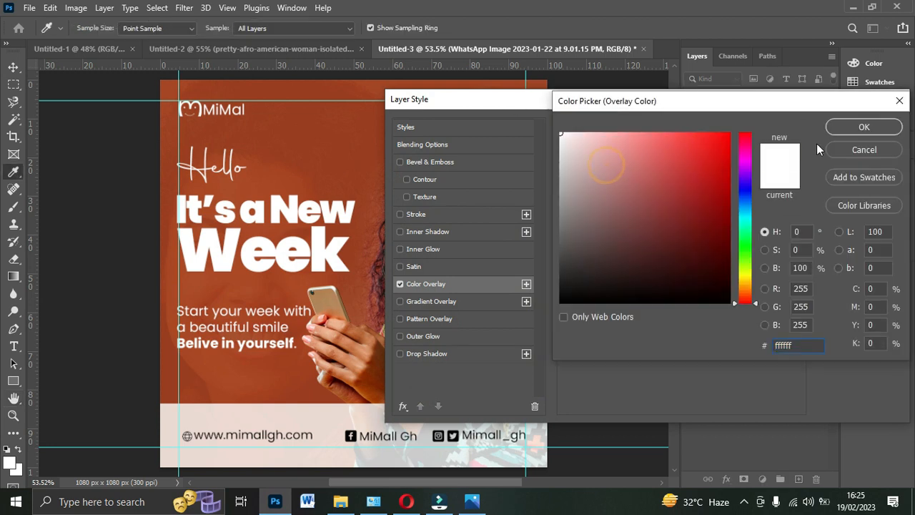
{"action": "left_click", "coordinate": [840, 128]}
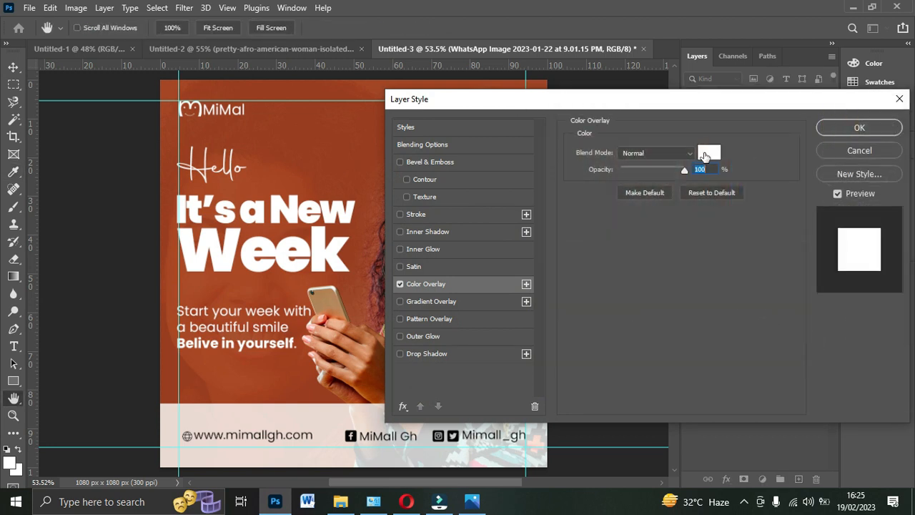
{"action": "left_click", "coordinate": [706, 152]}
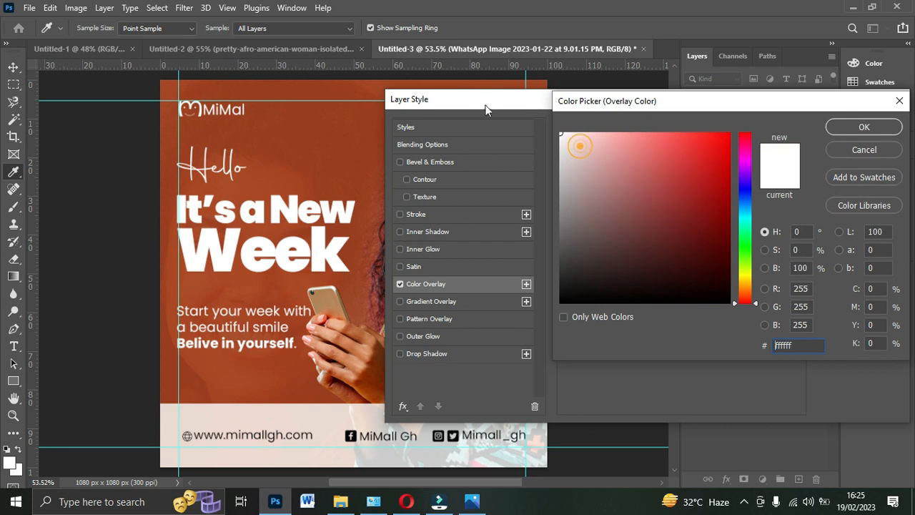
{"action": "left_click", "coordinate": [864, 127]}
{"action": "left_click", "coordinate": [867, 131]}
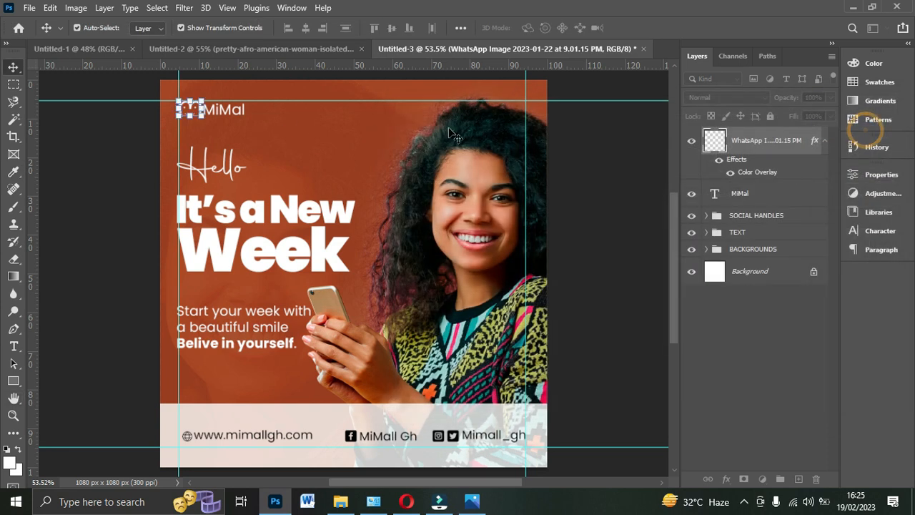
{"action": "left_click", "coordinate": [583, 155]}
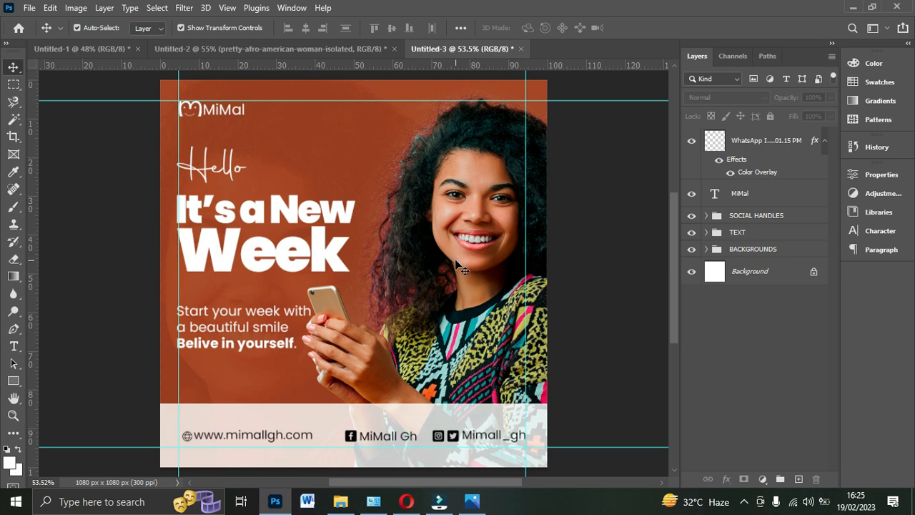
- Raise the opacity of the Soft Light copy of the woman's photo behind the text
{"action": "left_click", "coordinate": [230, 380]}
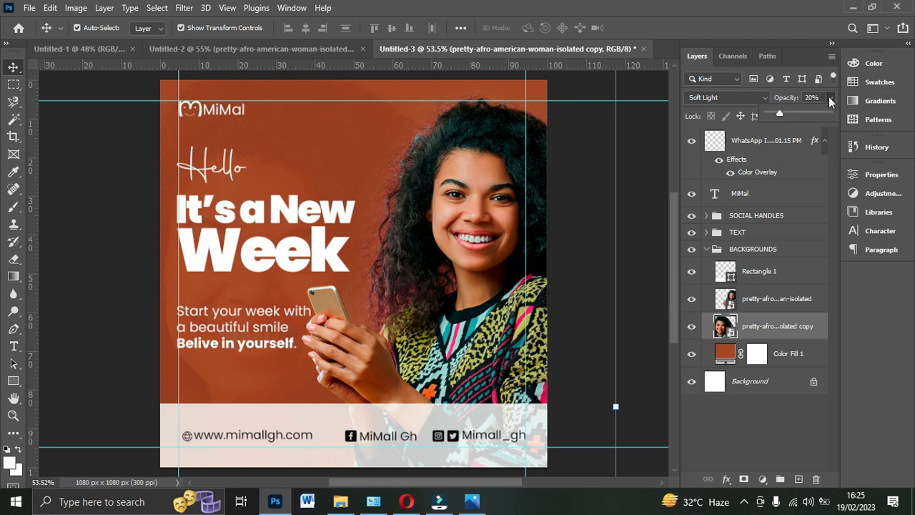
{"action": "left_click_drag", "start_coordinate": [830, 98], "coordinate": [822, 104]}
{"action": "key", "text": "Up"}
{"action": "key", "text": "Up"}
{"action": "key", "text": "Up"}
{"action": "key", "text": "Up"}
{"action": "key", "text": "Up"}
{"action": "left_click", "coordinate": [121, 304]}
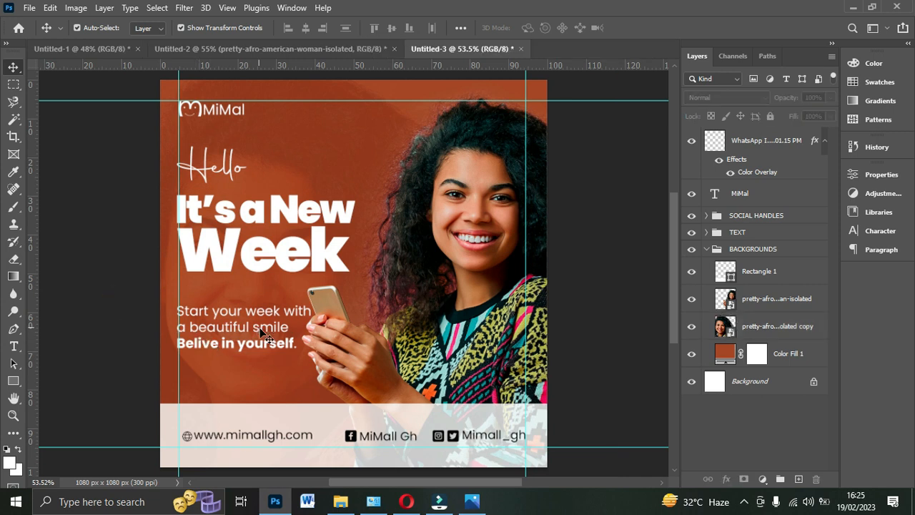